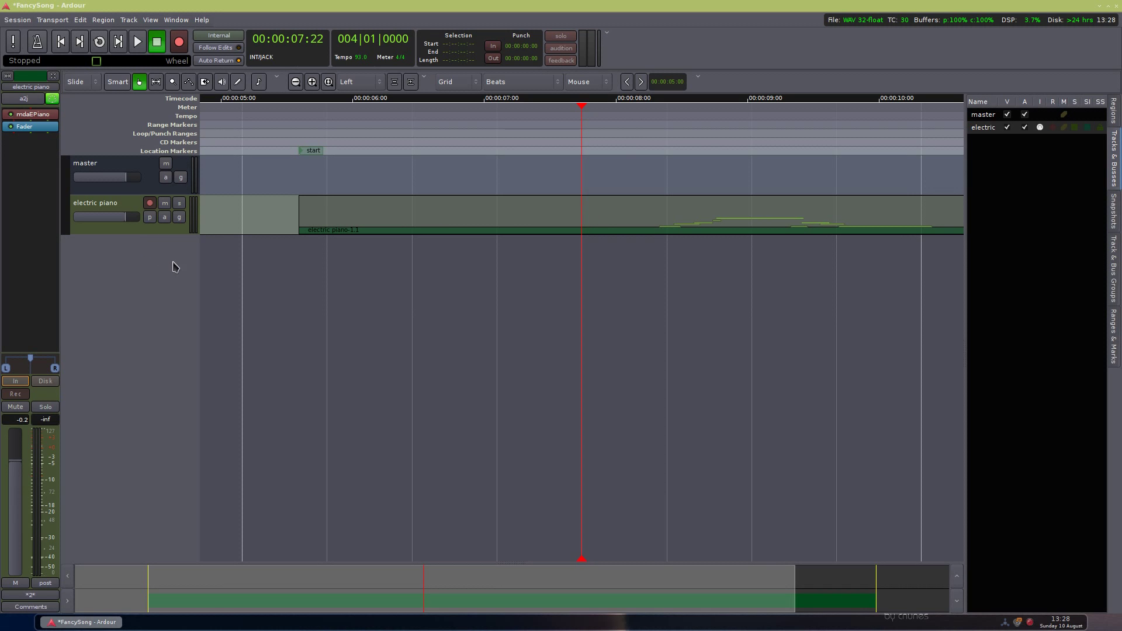
# Step: Select the electric piano track, open its electric piano-1.1 region for note editing, then deselect the track
pyautogui.click(107, 226)
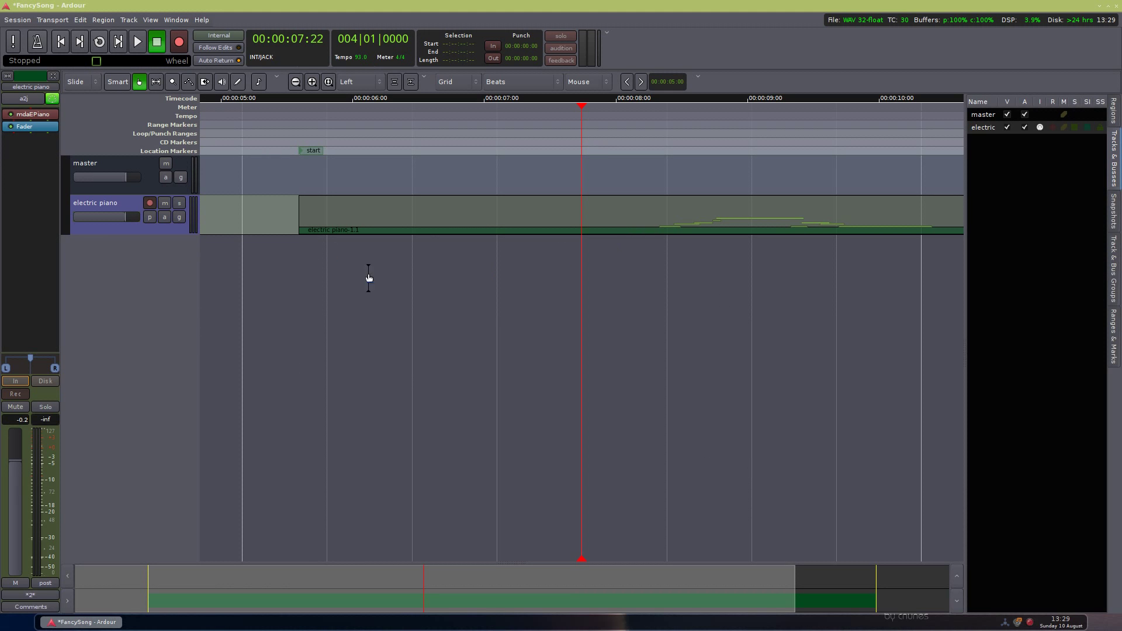
pyautogui.doubleClick(344, 216)
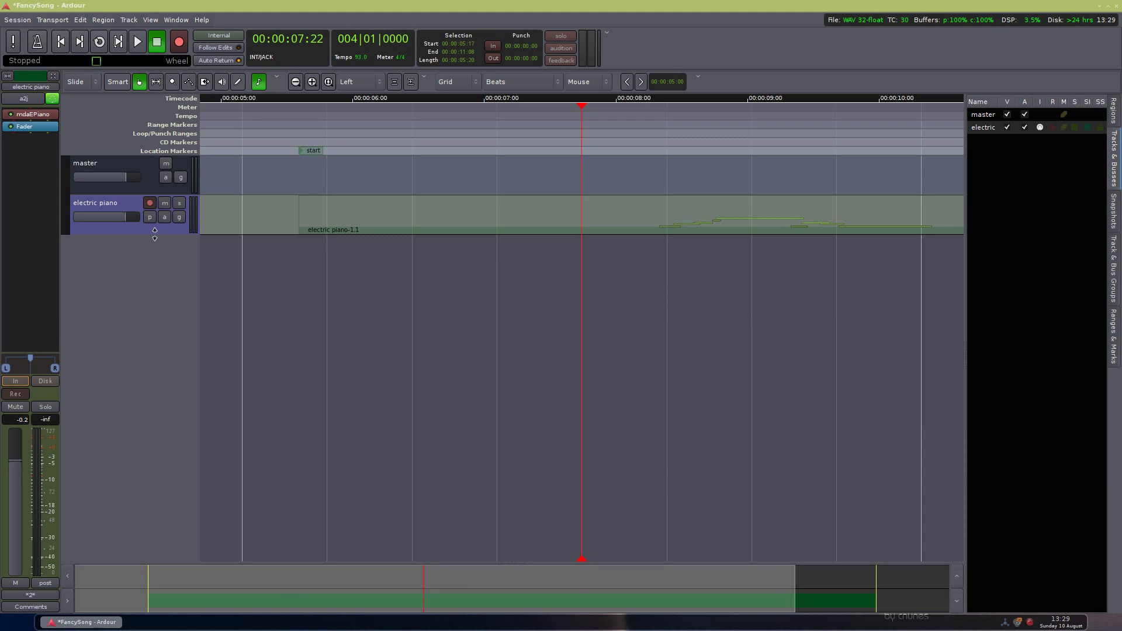
pyautogui.click(179, 293)
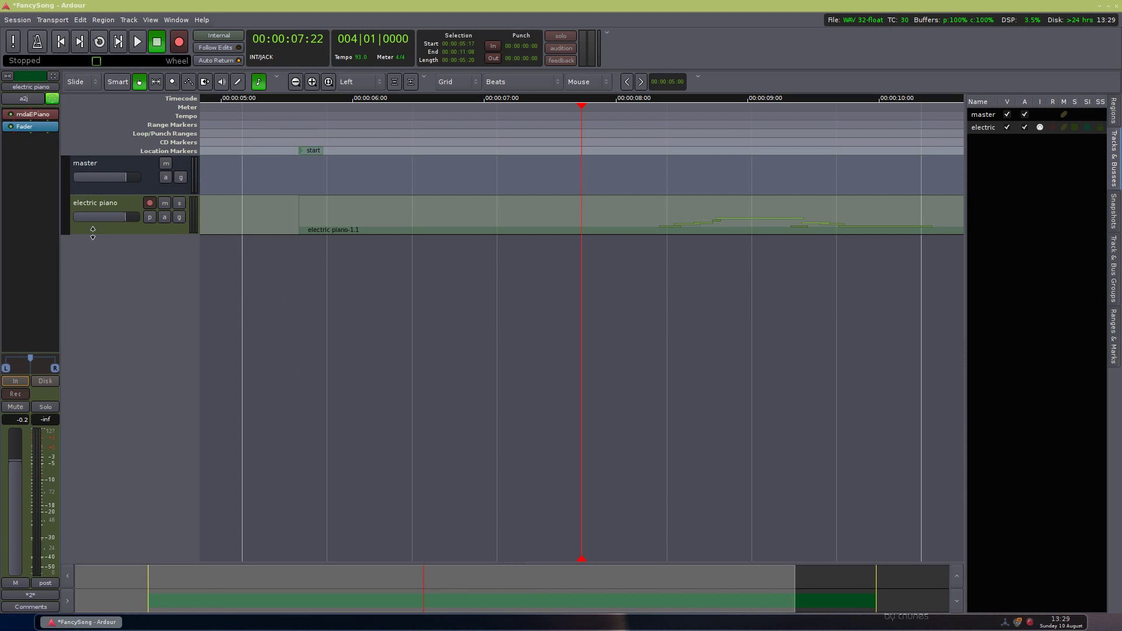
# Step: Make the electric piano track tall and audition pitches on its piano keyboard
pyautogui.moveTo(93, 233); pyautogui.dragTo(111, 423)
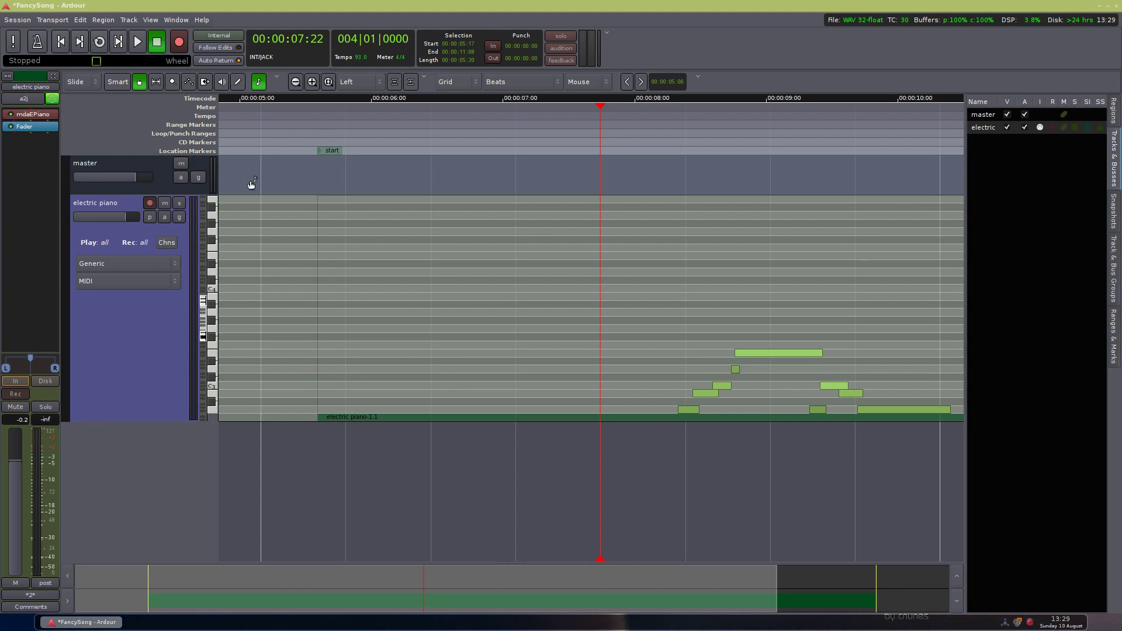
pyautogui.click(214, 221)
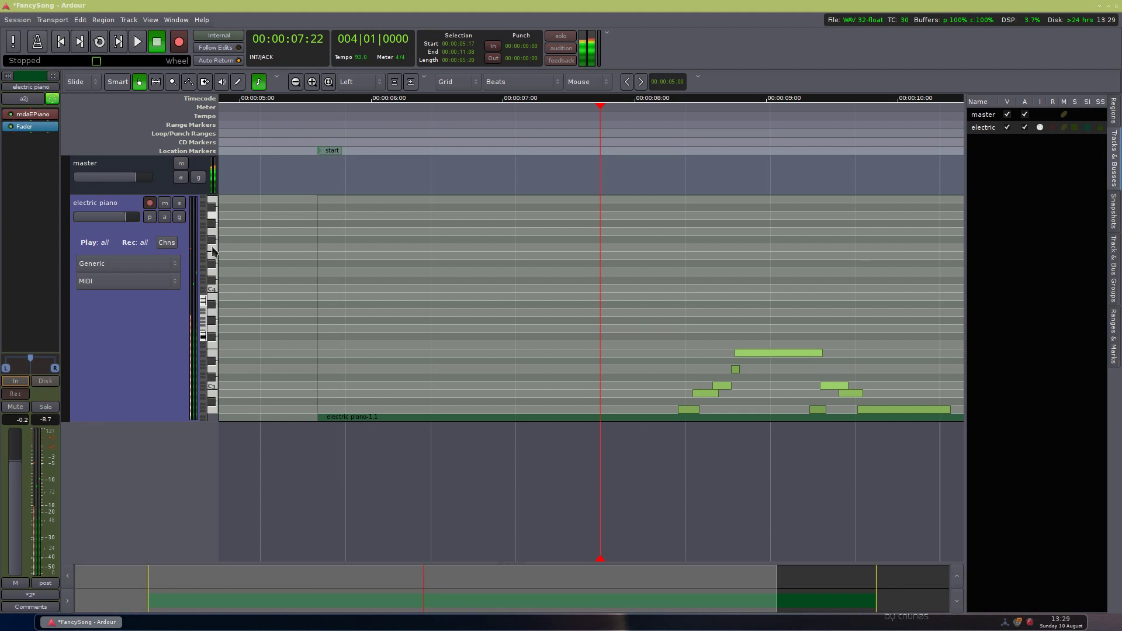
pyautogui.click(214, 255)
pyautogui.moveTo(213, 275); pyautogui.dragTo(214, 207)
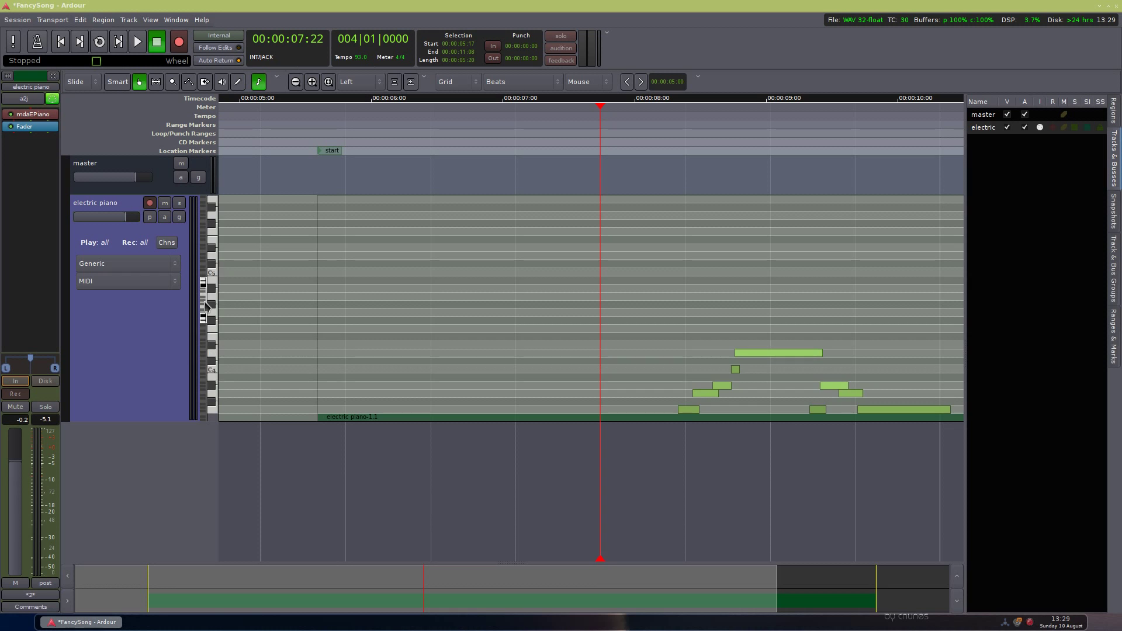
# Step: Adjust the scroomer's visible note range so all the chord notes fit in view
pyautogui.scroll(3, 208, 281)
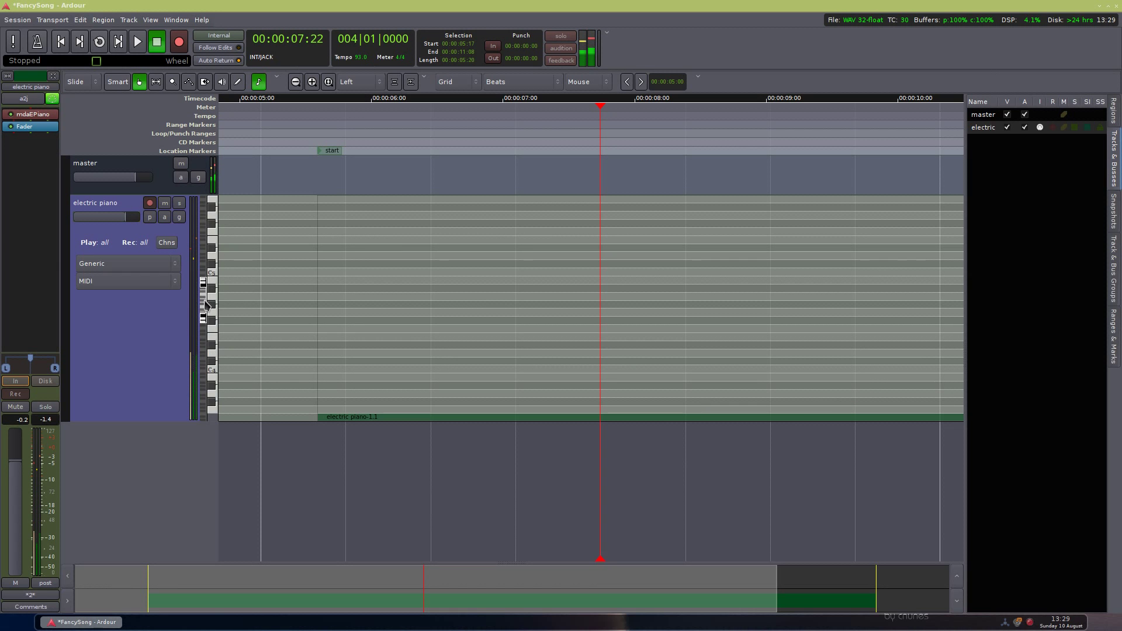
pyautogui.scroll(3, 215, 241)
pyautogui.scroll(-12, 207, 298)
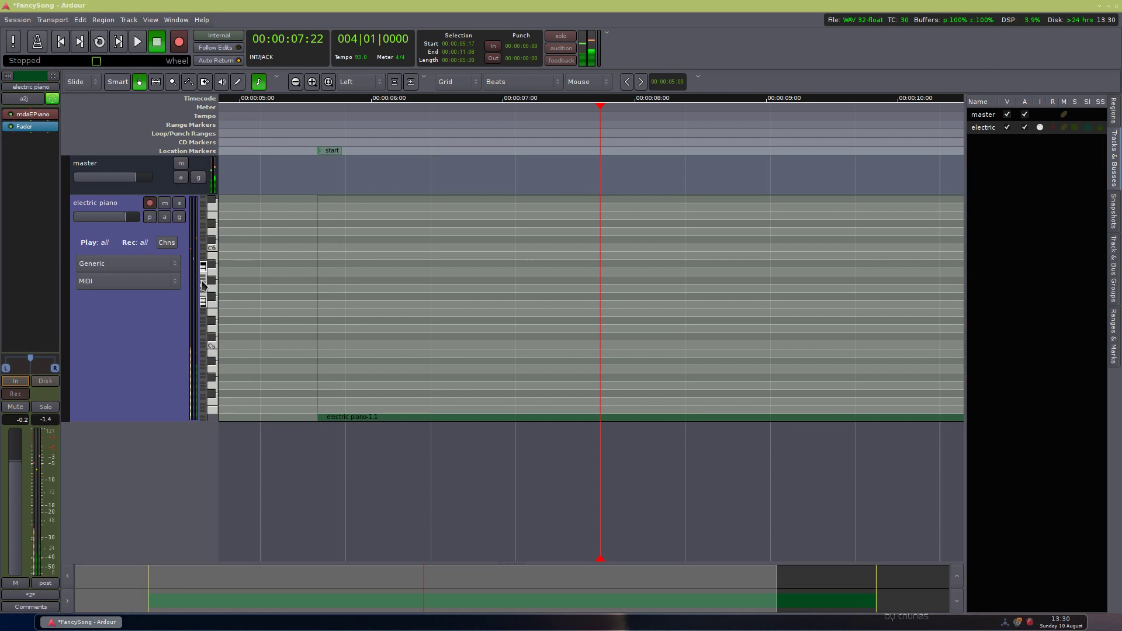
pyautogui.scroll(-4, 207, 348)
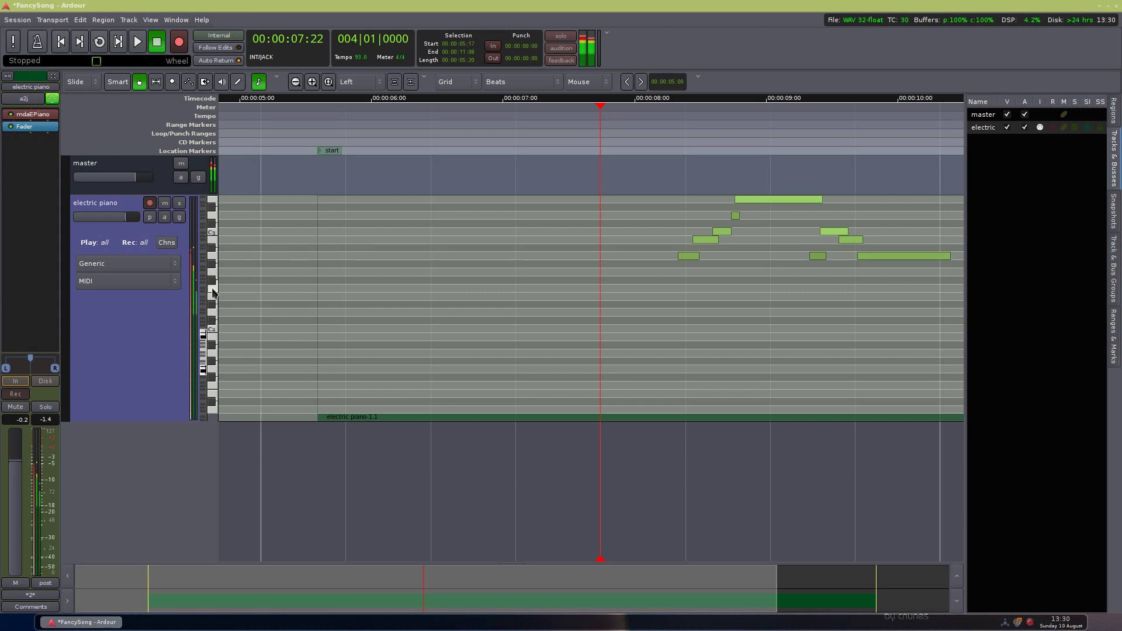
pyautogui.scroll(-6, 204, 369)
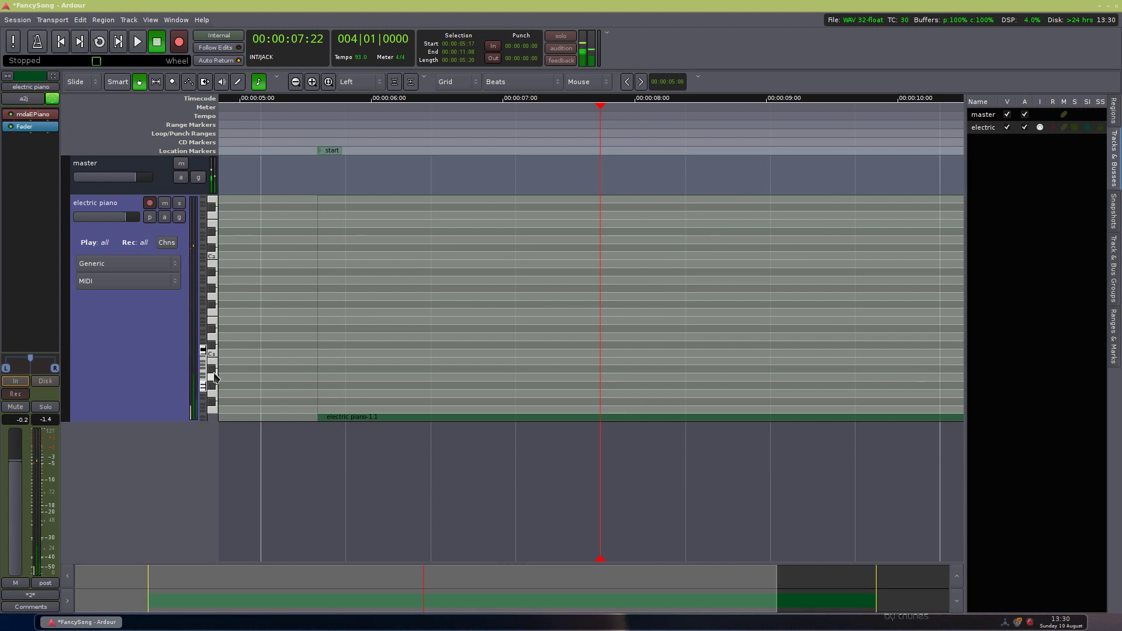
pyautogui.click(215, 377)
pyautogui.scroll(4, 209, 363)
pyautogui.moveTo(207, 350); pyautogui.dragTo(171, 357)
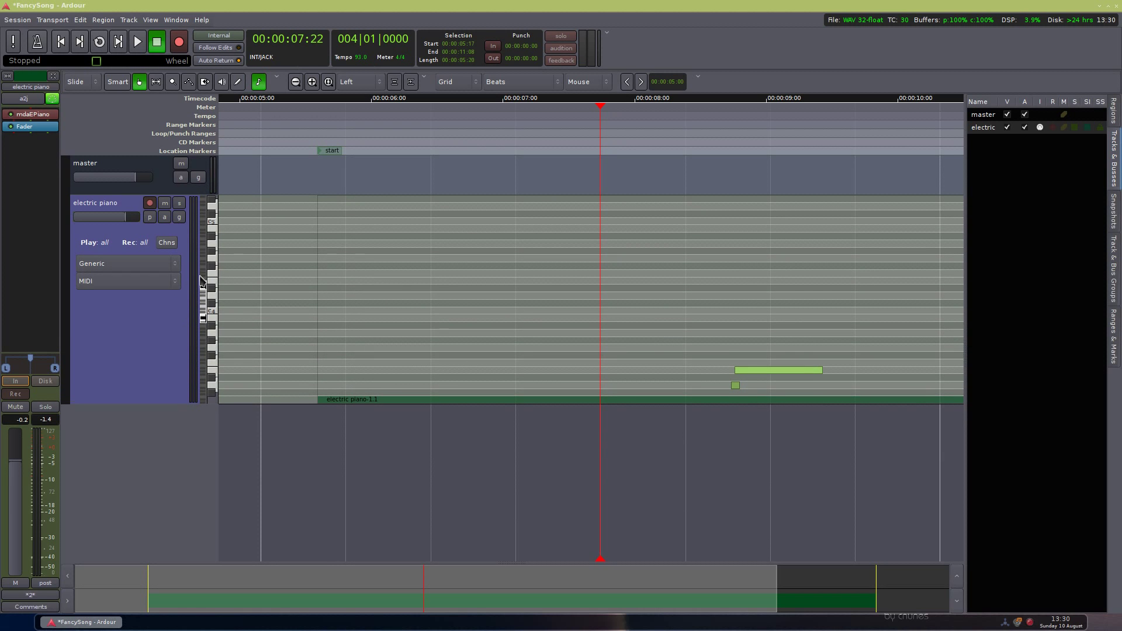
pyautogui.moveTo(206, 287); pyautogui.dragTo(207, 316)
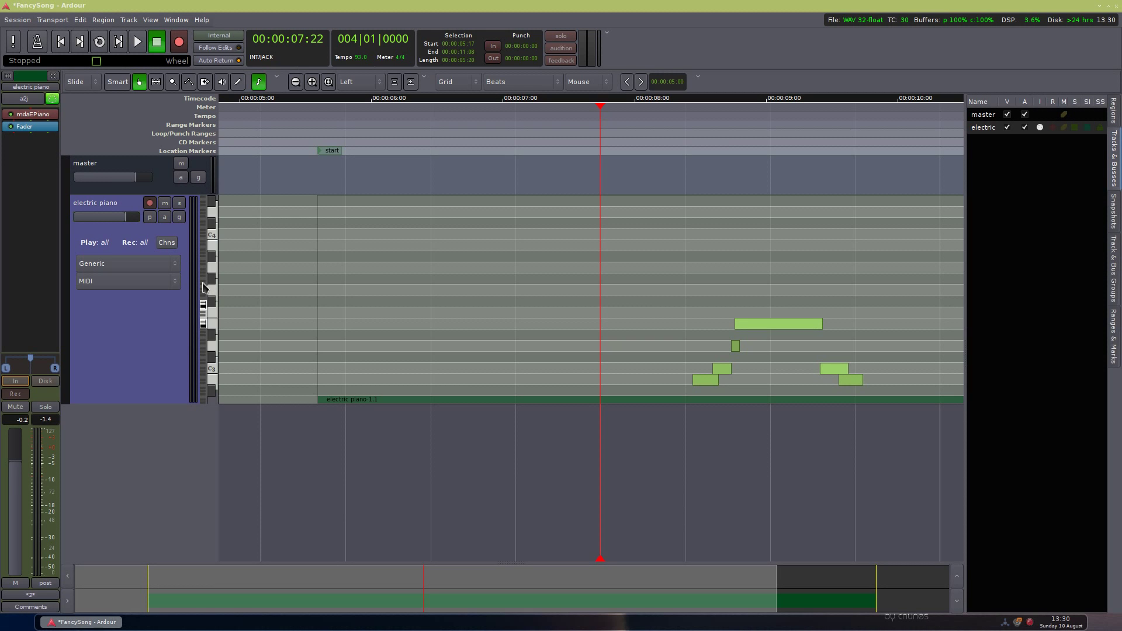
pyautogui.scroll(-5, 204, 287)
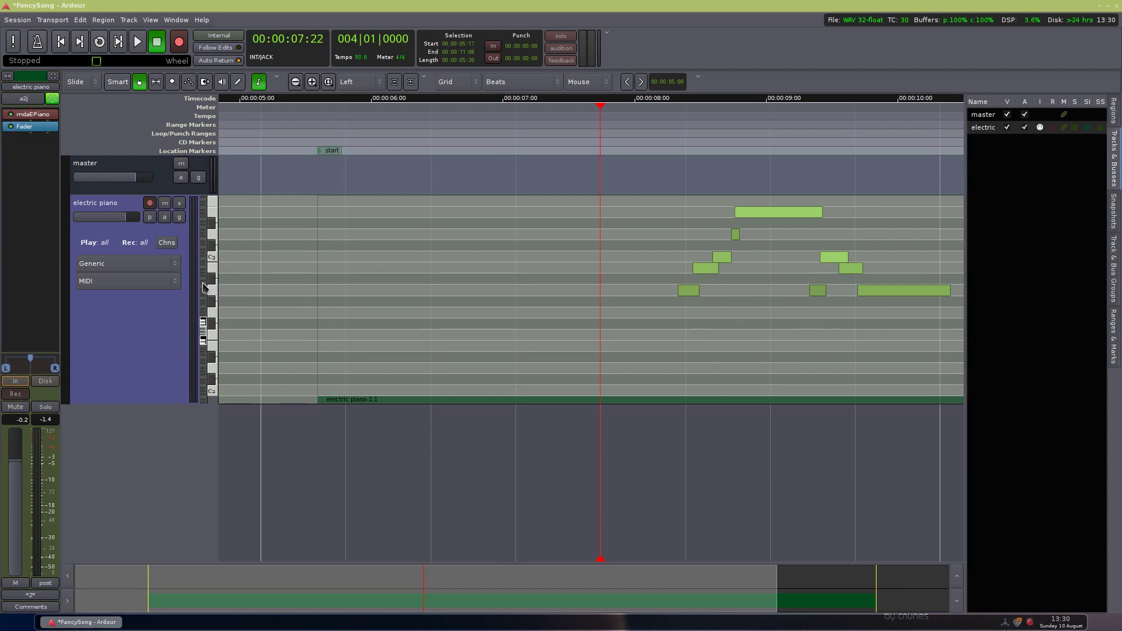
pyautogui.scroll(6, 205, 287)
pyautogui.scroll(-10, 204, 287)
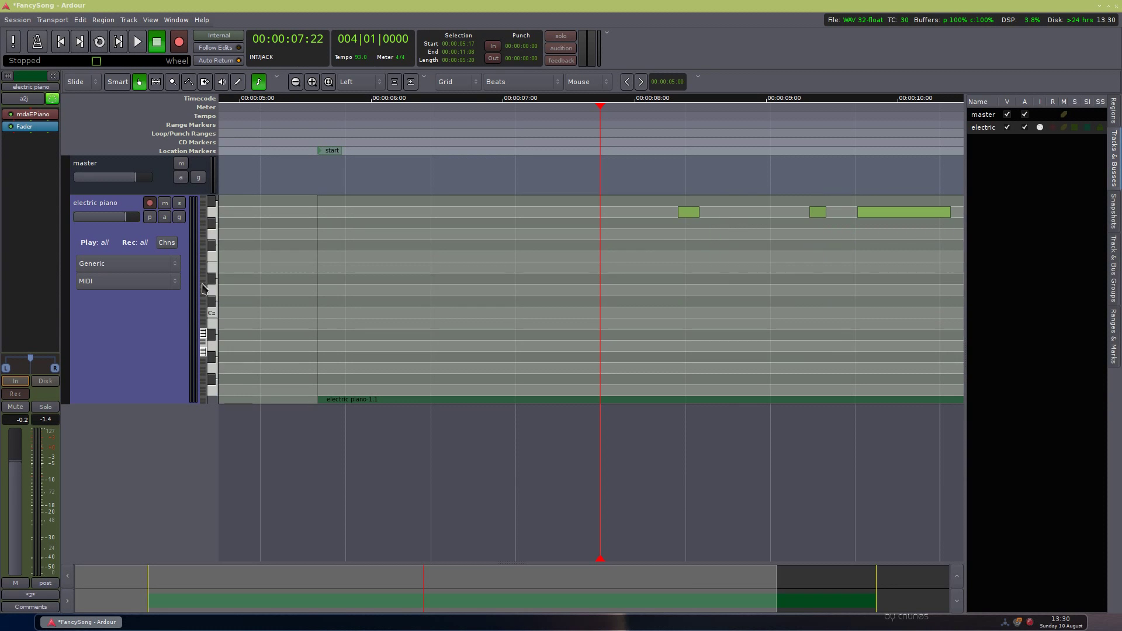
# Step: Switch off Internal Edit so the region is handled as a whole
pyautogui.click(258, 81)
pyautogui.click(296, 272)
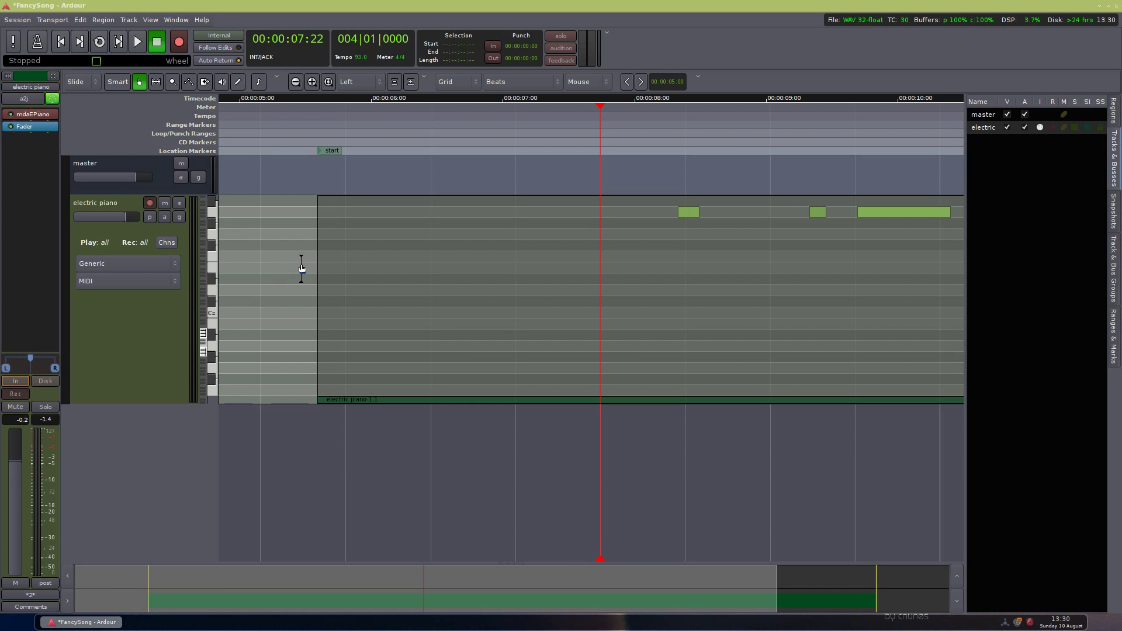
pyautogui.scroll(3, 202, 322)
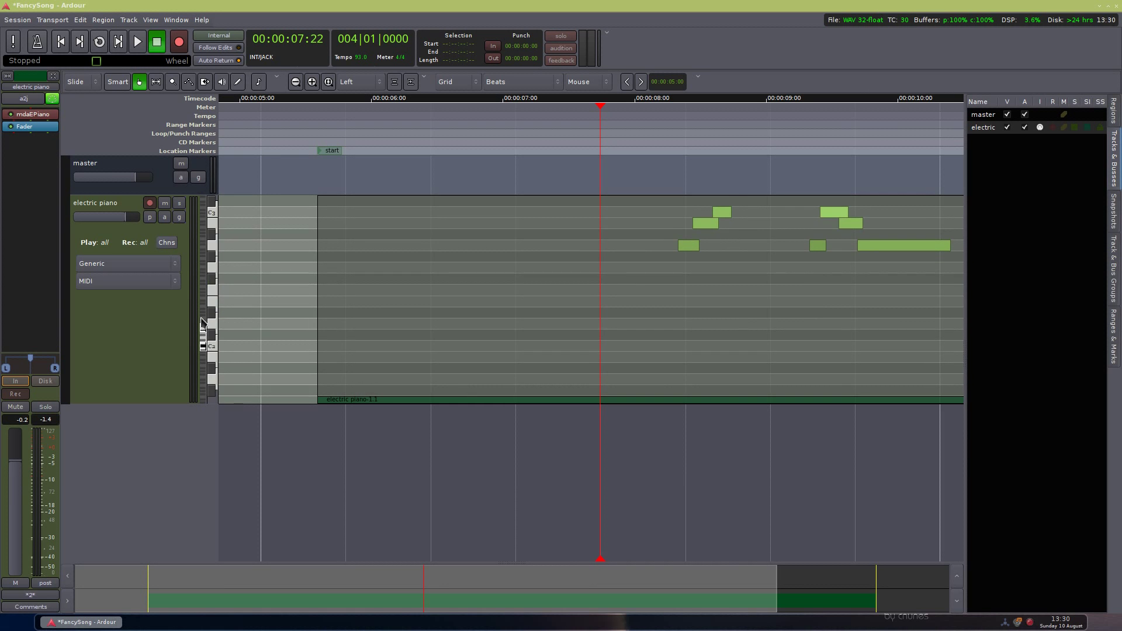
pyautogui.scroll(7, 202, 322)
pyautogui.hscroll(5, 592, 309)
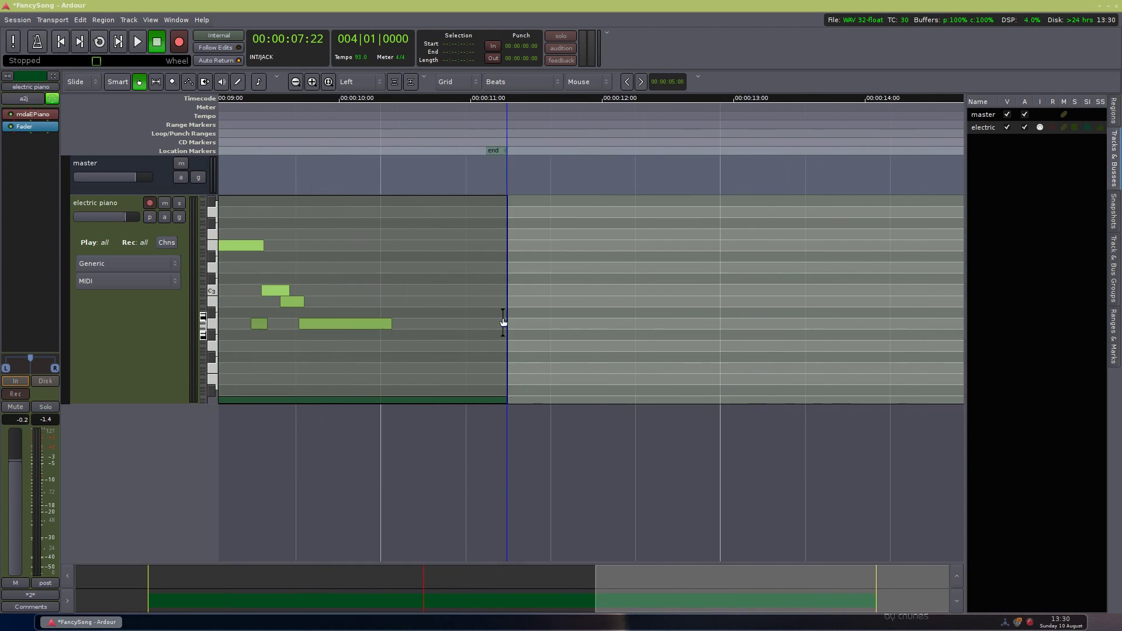
pyautogui.hscroll(-3, 500, 322)
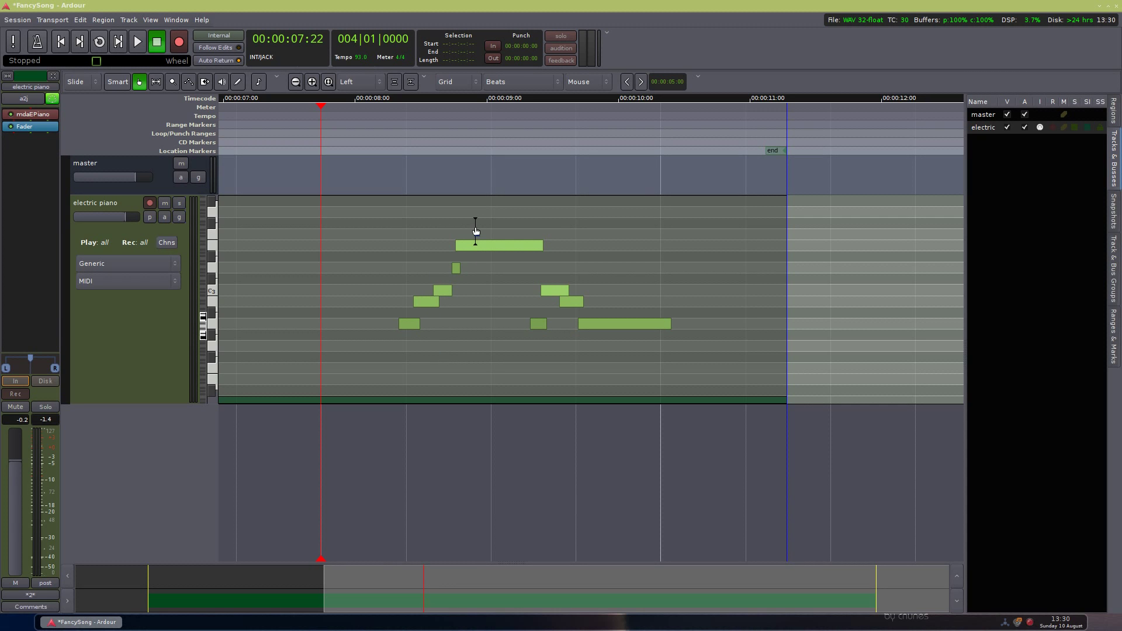
# Step: Grab the electric piano region and drag it along the timeline
pyautogui.moveTo(457, 257)
pyautogui.mouseDown()
pyautogui.moveTo(358, 234)
pyautogui.moveTo(613, 232)
pyautogui.moveTo(576, 261)
pyautogui.mouseUp()
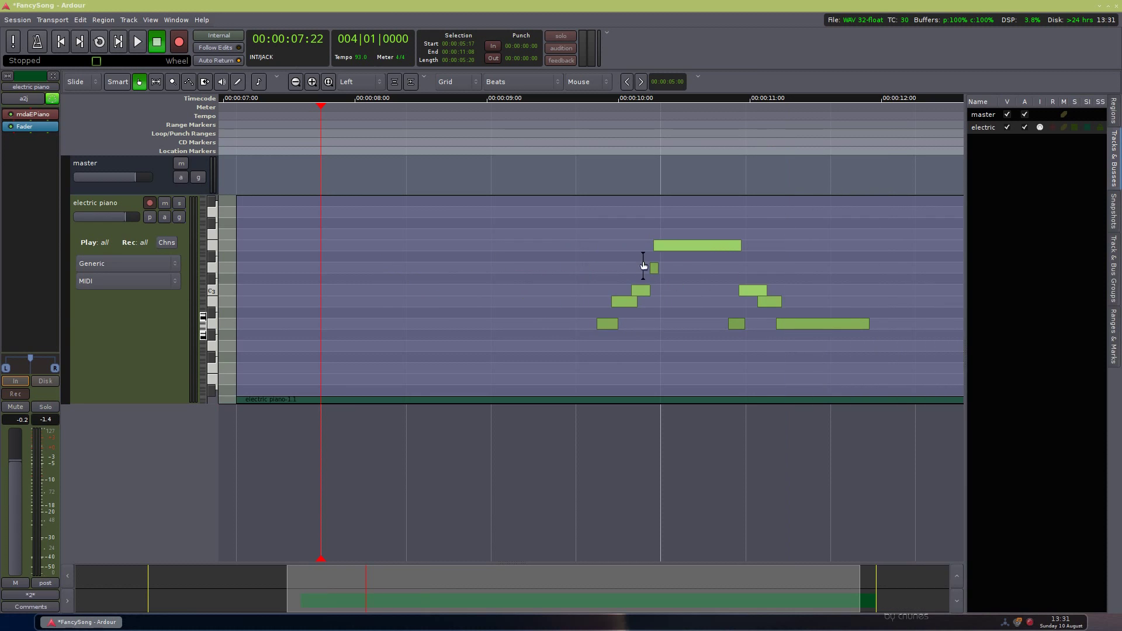
pyautogui.moveTo(643, 266); pyautogui.dragTo(472, 282)
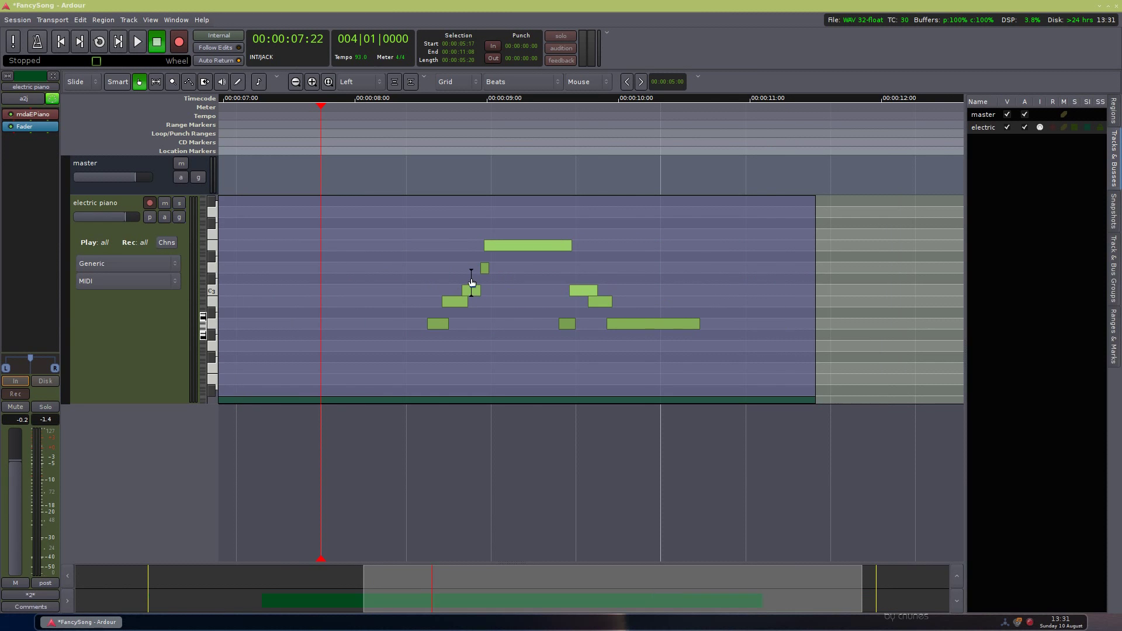
pyautogui.moveTo(603, 289); pyautogui.dragTo(679, 326)
# Step: Re-enable note editing, cancel a trial move of the C3 note, and play the progression
pyautogui.press('e')
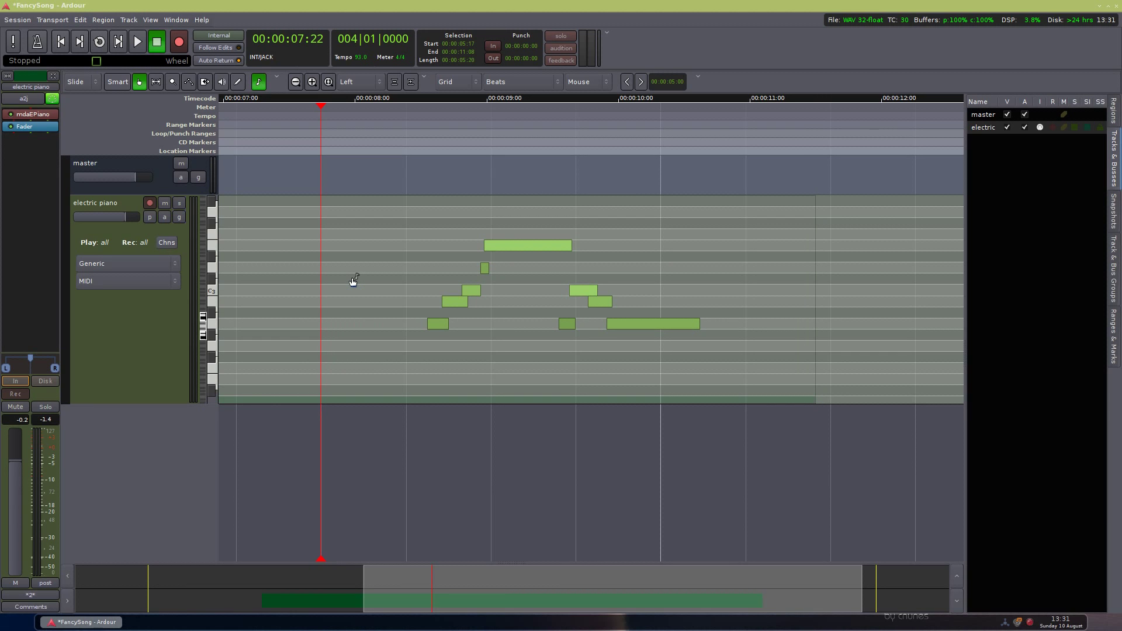
pyautogui.moveTo(661, 374); pyautogui.dragTo(506, 381)
pyautogui.moveTo(443, 325)
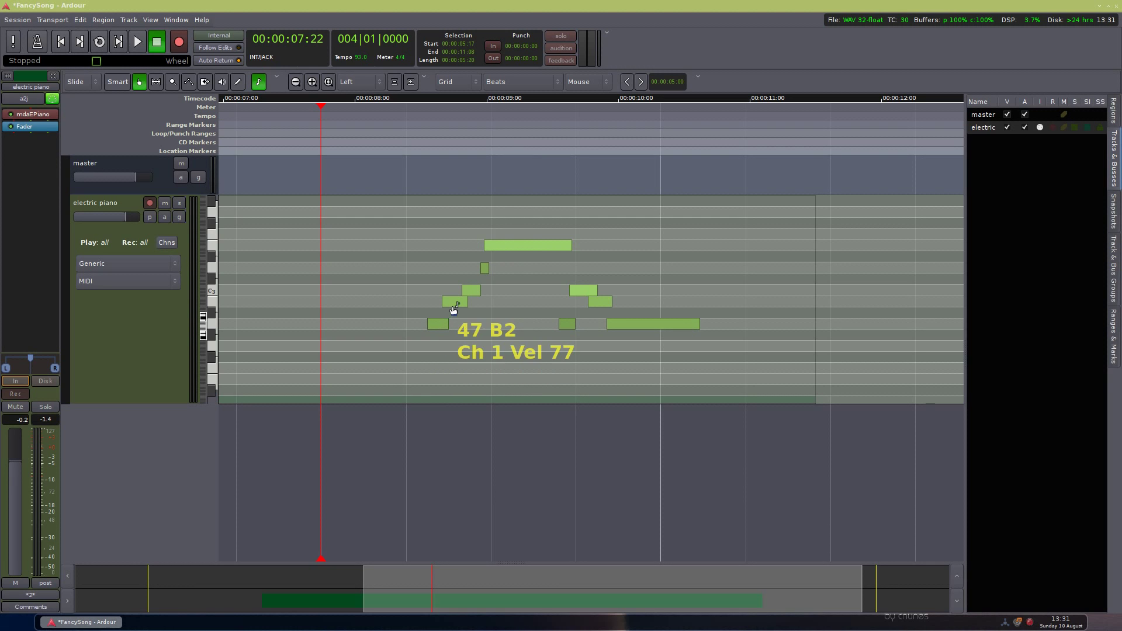
pyautogui.moveTo(471, 294)
pyautogui.moveTo(471, 292); pyautogui.dragTo(556, 291)
pyautogui.press('Escape')
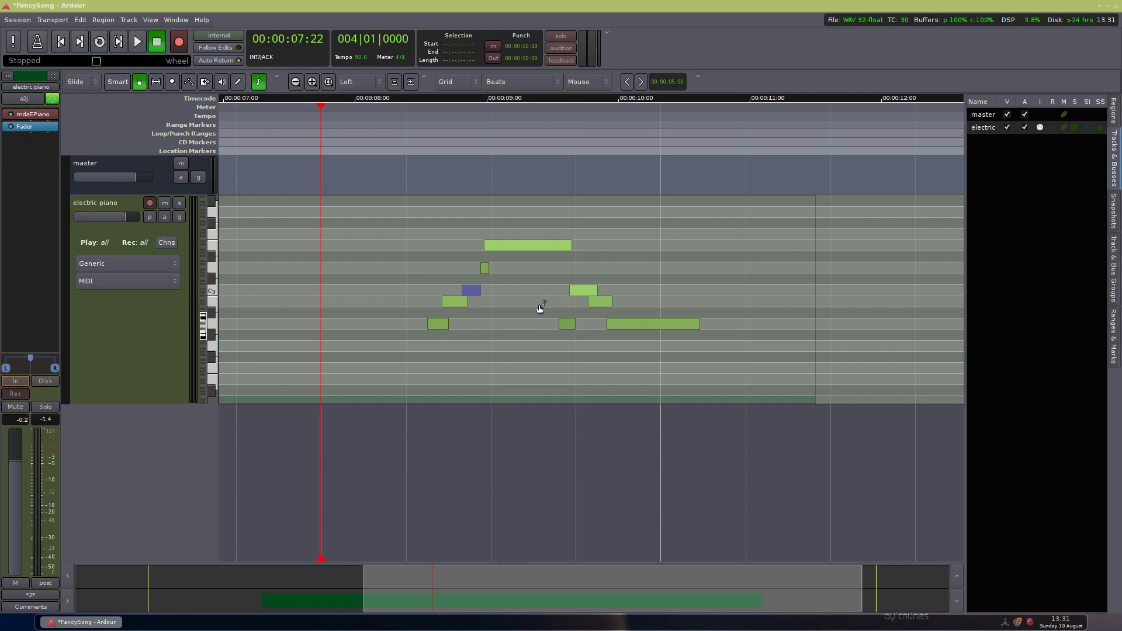
pyautogui.press('space')
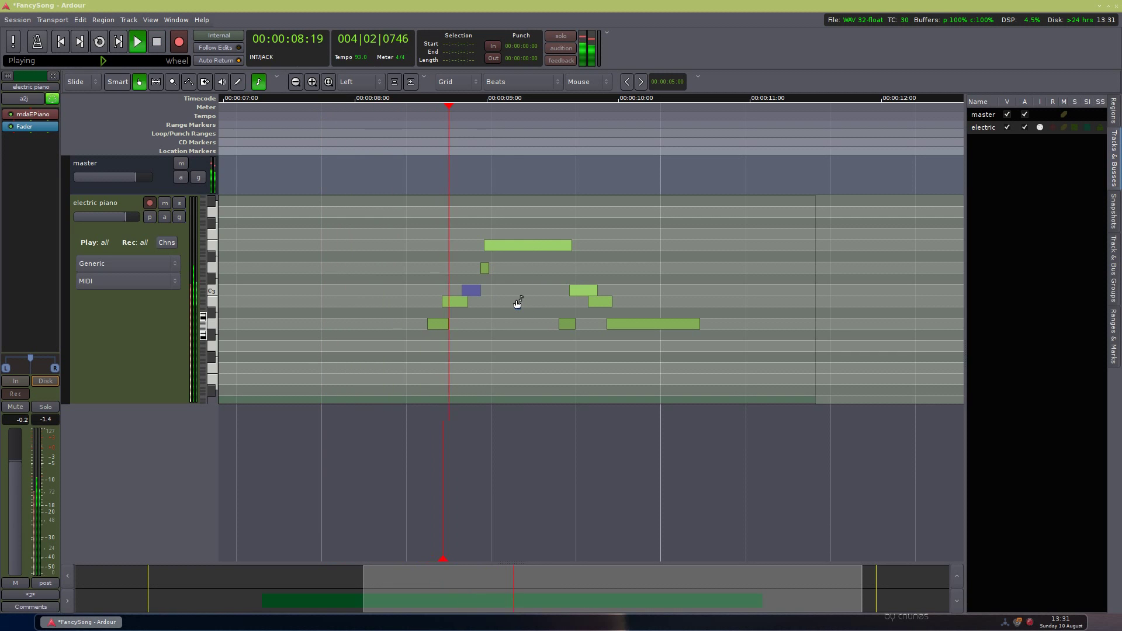
pyautogui.press('space')
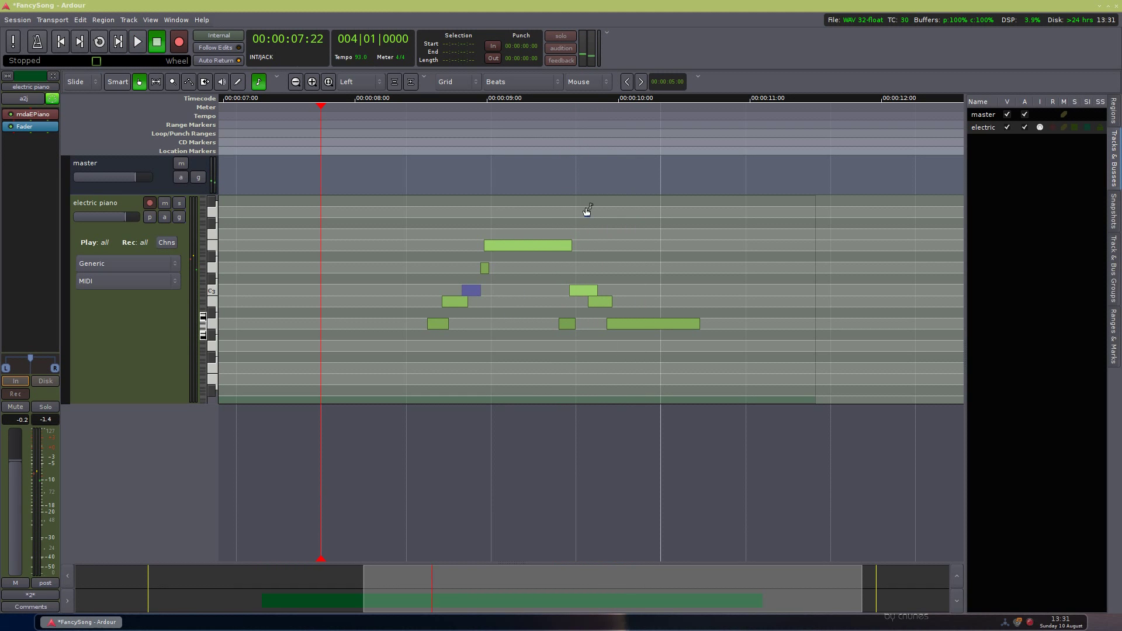
# Step: Raise the low A2 note's velocity to 127 and play it back
pyautogui.click(440, 323)
pyautogui.click(527, 303)
pyautogui.click(535, 245)
pyautogui.click(527, 270)
pyautogui.moveTo(440, 328)
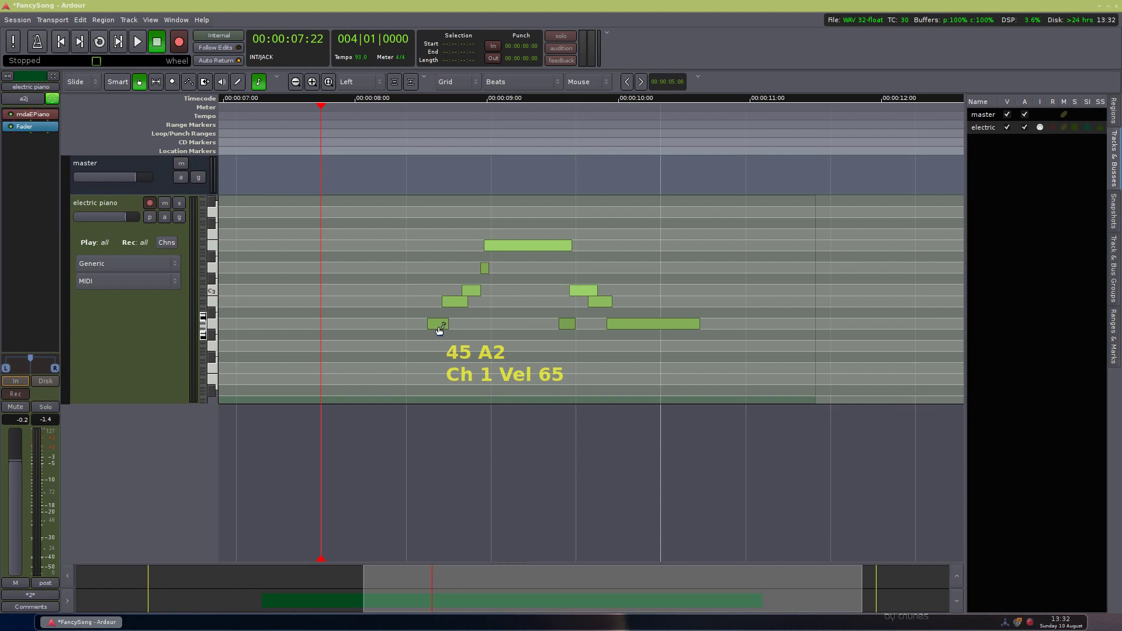
pyautogui.click(439, 325)
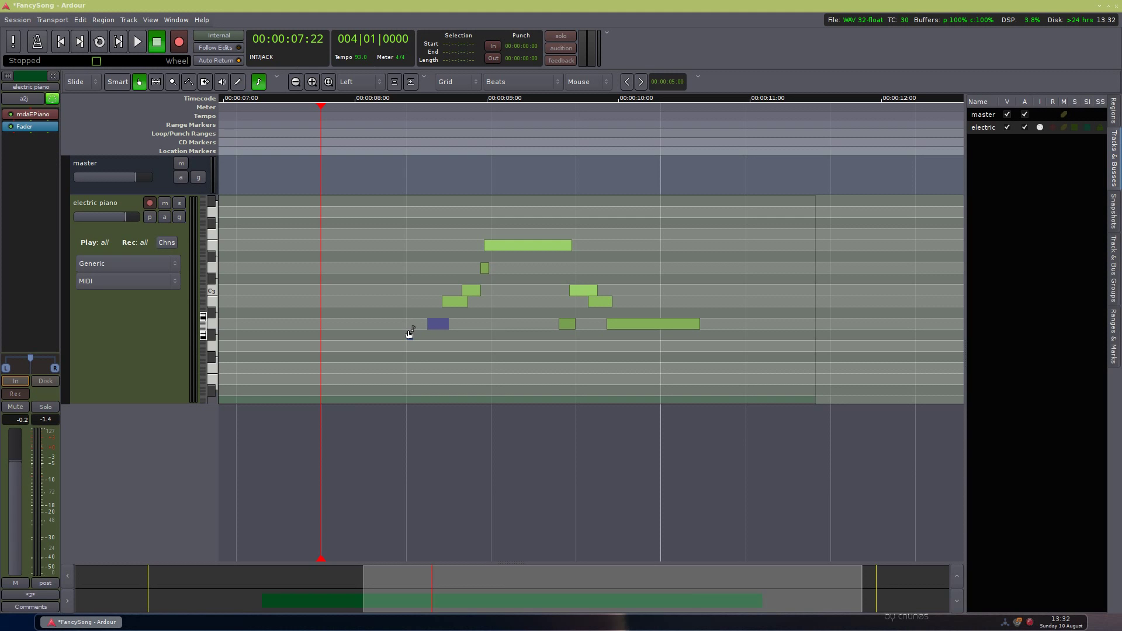
pyautogui.hotkey('alt', 'Up')
pyautogui.hotkey('alt', 'Up')
pyautogui.hotkey('alt', 'Up')
pyautogui.hotkey('alt', 'Up')
pyautogui.hotkey('alt', 'Up')
pyautogui.hotkey('alt', 'Up')
pyautogui.hotkey('alt', 'Up')
pyautogui.hotkey('alt', 'Up')
pyautogui.hotkey('alt', 'Up')
pyautogui.hotkey('alt', 'Up')
pyautogui.hotkey('alt', 'Up')
pyautogui.click(515, 328)
pyautogui.click(437, 323)
pyautogui.hotkey('alt', 'Up')
pyautogui.hotkey('alt', 'Up')
pyautogui.hotkey('alt', 'Up')
pyautogui.hotkey('alt', 'Up')
pyautogui.hotkey('alt', 'Up')
pyautogui.hotkey('alt', 'Up')
pyautogui.hotkey('alt', 'Up')
pyautogui.hotkey('alt', 'Up')
pyautogui.hotkey('alt', 'Up')
pyautogui.hotkey('alt', 'Up')
pyautogui.hotkey('alt', 'Up')
pyautogui.hotkey('alt', 'Up')
pyautogui.hotkey('alt', 'Up')
pyautogui.hotkey('alt', 'Up')
pyautogui.hotkey('alt', 'Up')
pyautogui.hotkey('alt', 'Up')
pyautogui.hotkey('alt', 'Up')
pyautogui.hotkey('alt', 'Up')
pyautogui.hotkey('alt', 'Up')
pyautogui.hotkey('alt', 'Up')
pyautogui.hotkey('alt', 'Up')
pyautogui.hotkey('alt', 'Up')
pyautogui.hotkey('alt', 'Up')
pyautogui.hotkey('alt', 'Up')
pyautogui.hotkey('alt', 'Up')
pyautogui.hotkey('alt', 'Up')
pyautogui.hotkey('alt', 'Up')
pyautogui.hotkey('alt', 'Up')
pyautogui.hotkey('alt', 'Up')
pyautogui.hotkey('alt', 'Up')
pyautogui.hotkey('alt', 'Up')
pyautogui.hotkey('alt', 'Up')
pyautogui.hotkey('alt', 'Up')
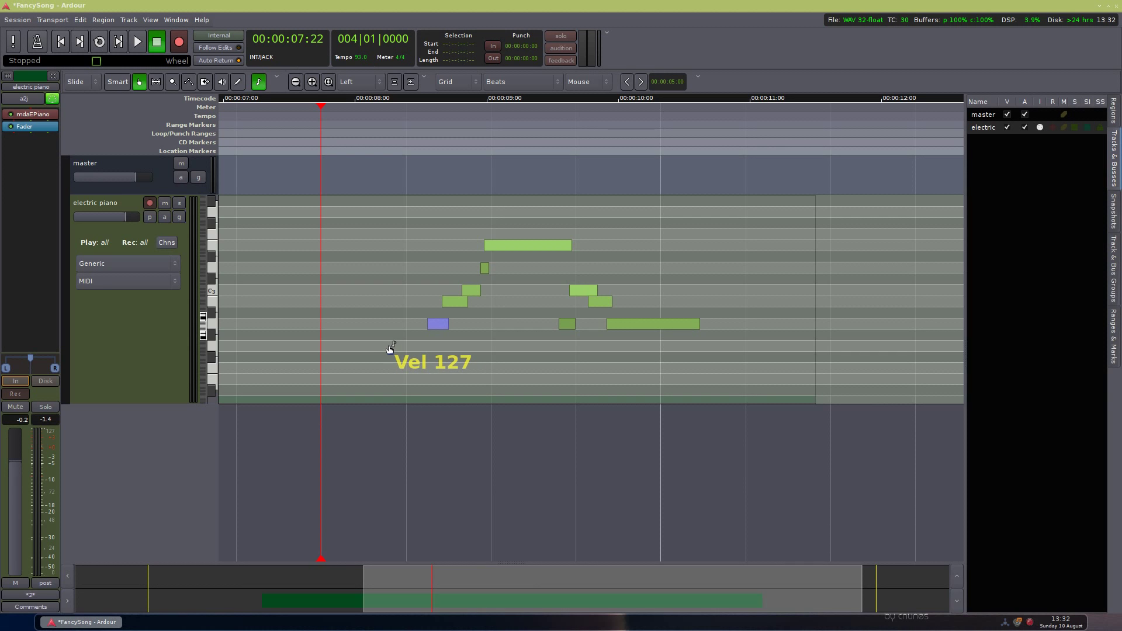
pyautogui.click(541, 344)
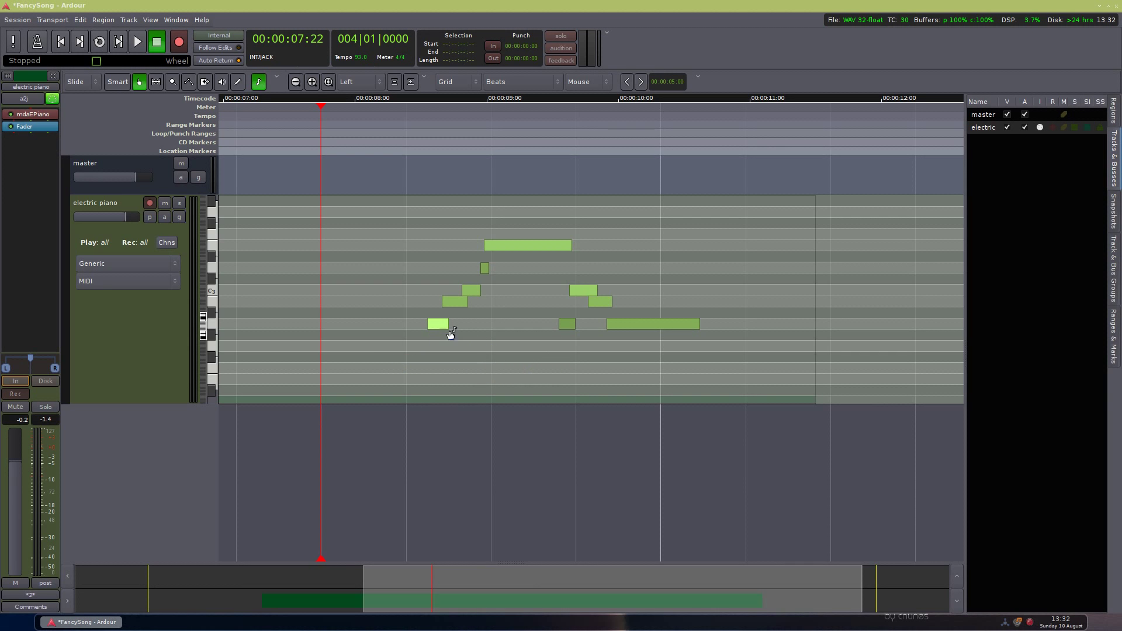
pyautogui.moveTo(437, 324)
pyautogui.press('space')
# Step: Lower the A2 note's velocity to 51 and play the phrase again
pyautogui.press('space')
pyautogui.click(434, 322)
pyautogui.scroll(-12, 434, 322)
pyautogui.scroll(-20, 435, 318)
pyautogui.scroll(-15, 434, 318)
pyautogui.press('space')
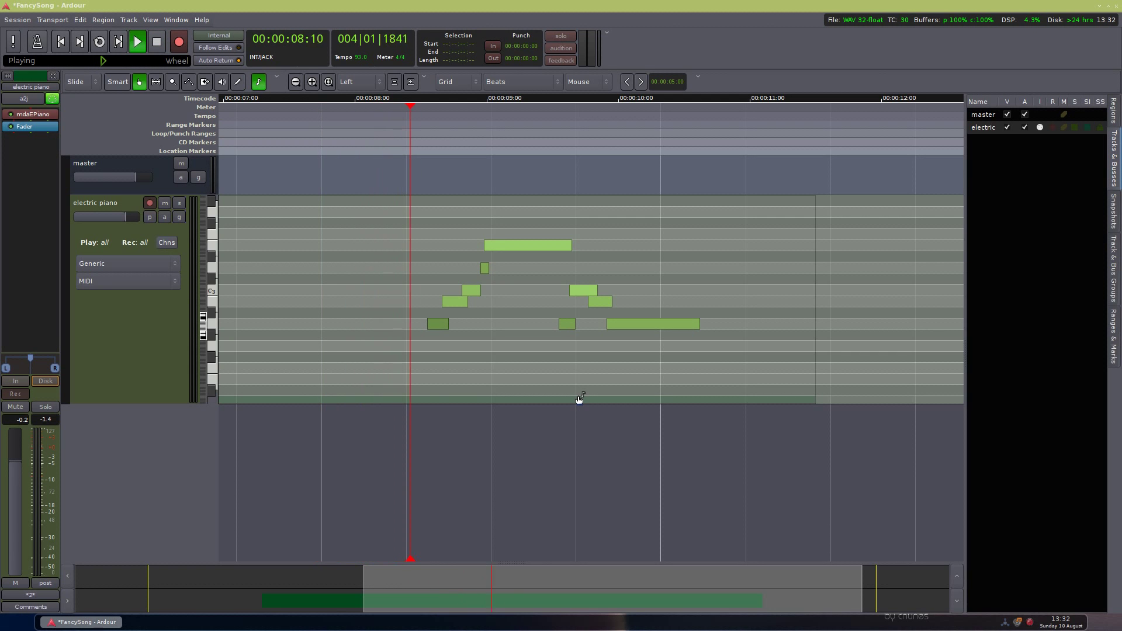
pyautogui.press('space')
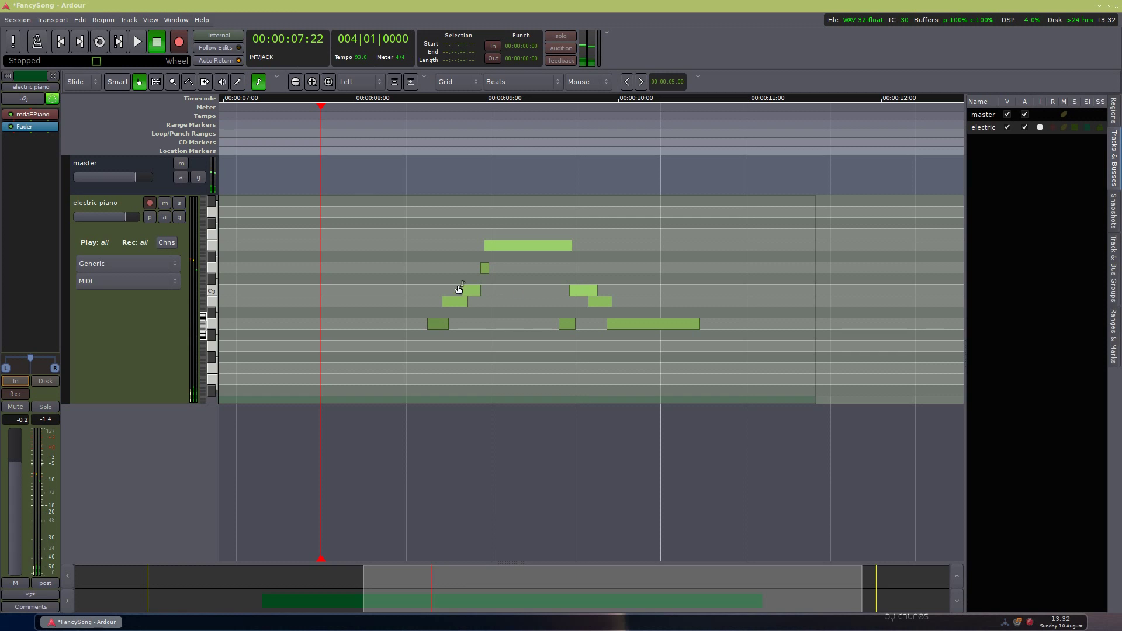
# Step: Select five chord notes, change their velocity from 79 to 60, deselect, and play
pyautogui.moveTo(448, 288); pyautogui.dragTo(439, 334)
pyautogui.moveTo(405, 199); pyautogui.dragTo(533, 335)
pyautogui.scroll(10, 440, 245)
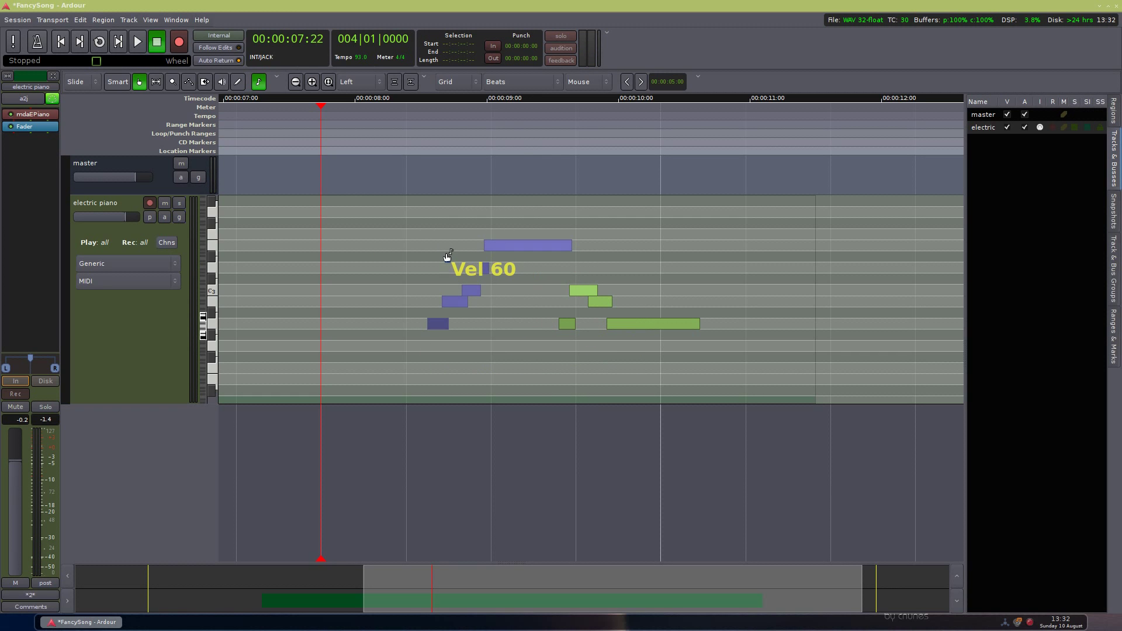
pyautogui.scroll(2, 445, 255)
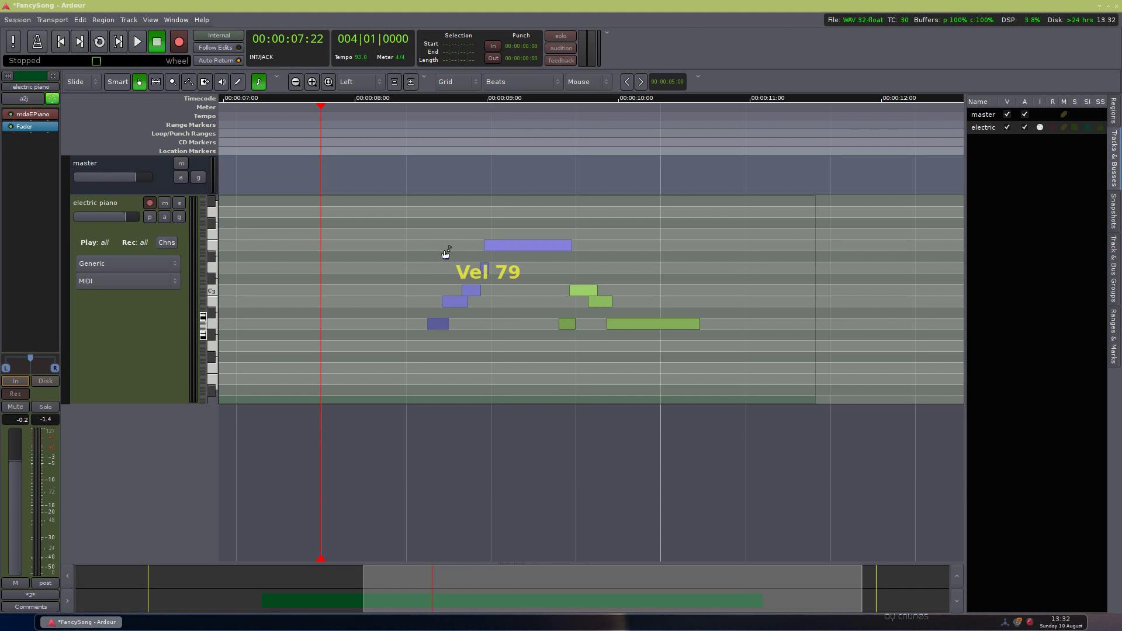
pyautogui.scroll(1, 420, 262)
pyautogui.moveTo(516, 248)
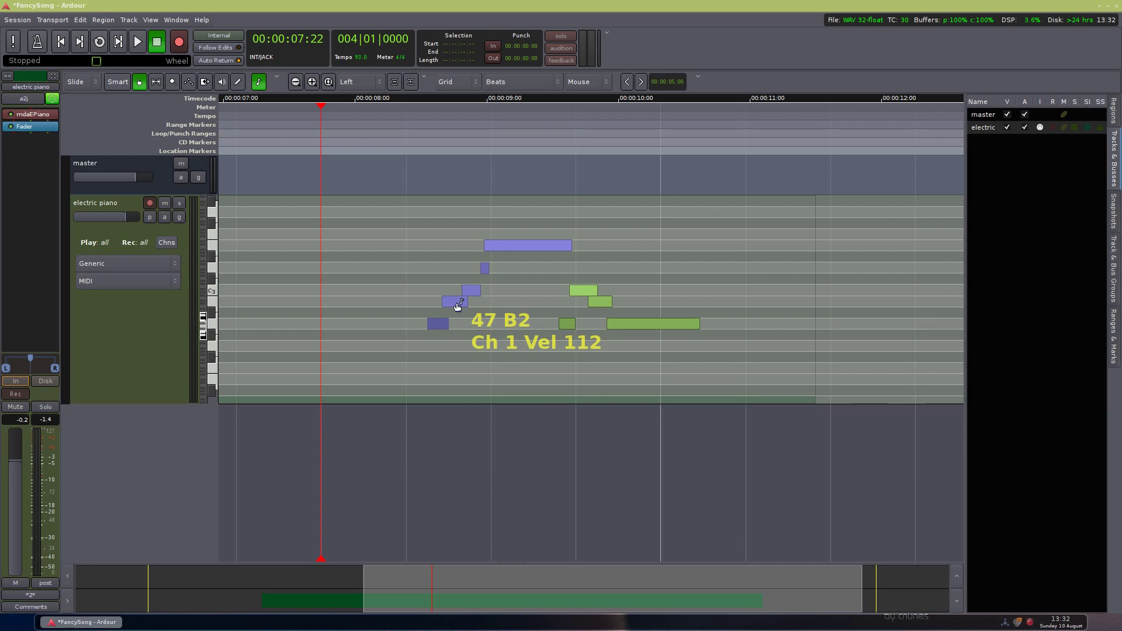
pyautogui.moveTo(443, 323)
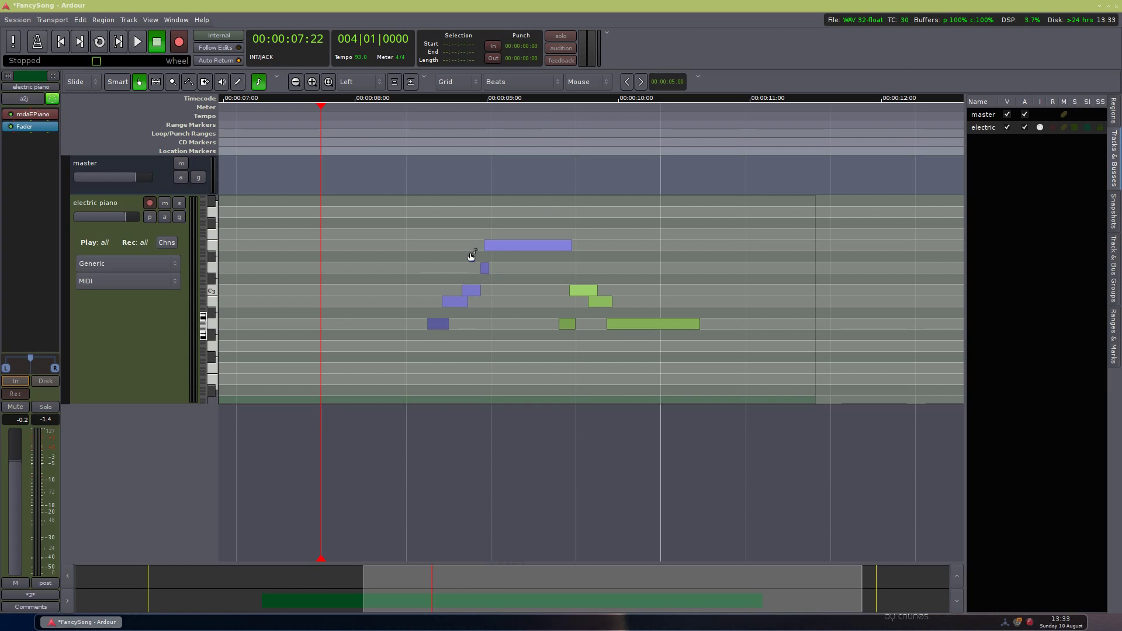
pyautogui.scroll(-2, 421, 247)
pyautogui.click(423, 244)
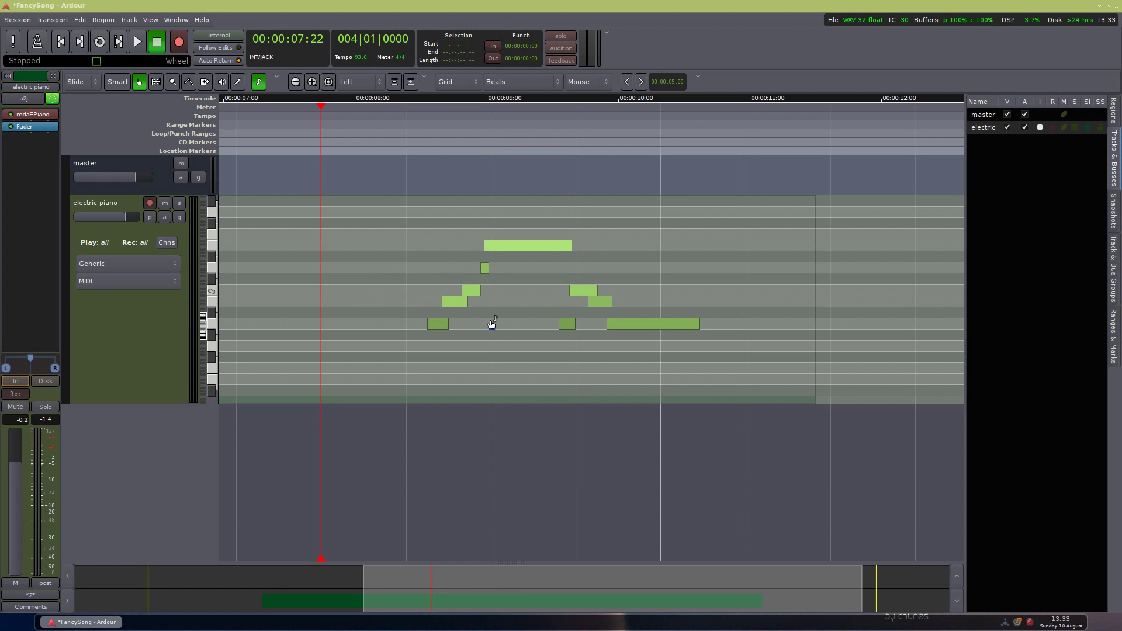
pyautogui.press('space')
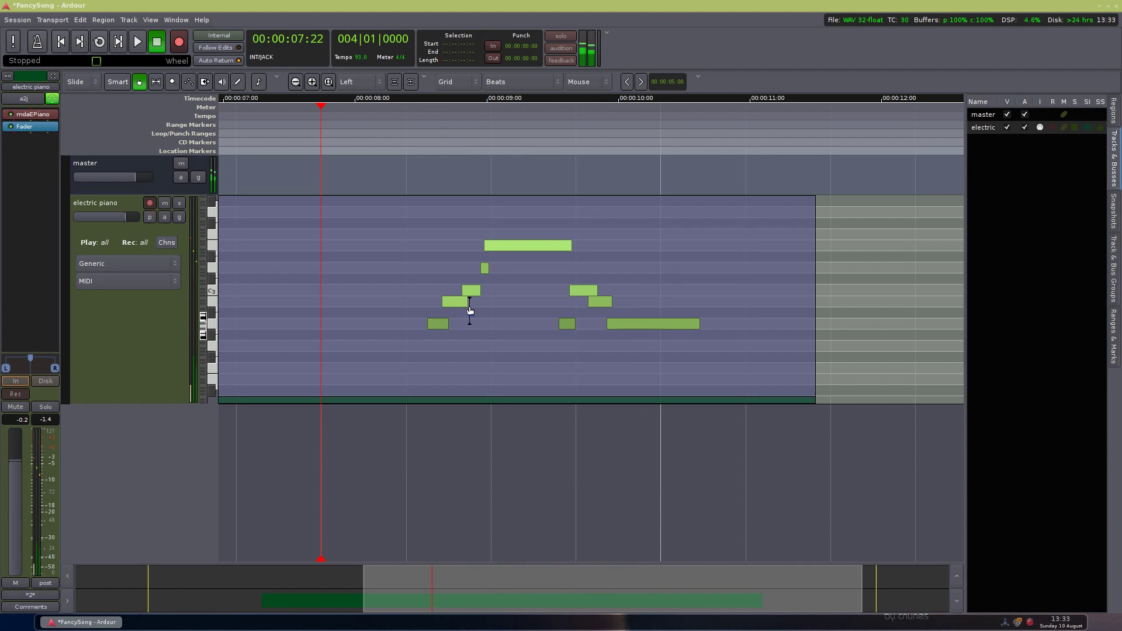
# Step: Stop playback, select the MIDI region, and toggle Note Level Editing back on
pyautogui.press('space')
pyautogui.click(468, 305)
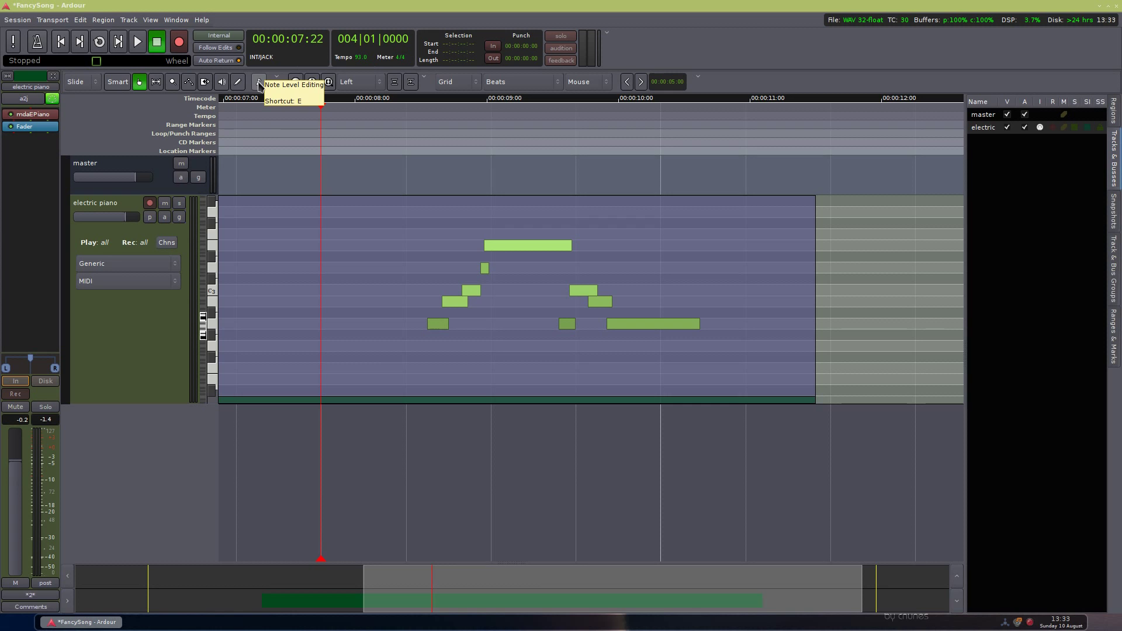
pyautogui.press('e')
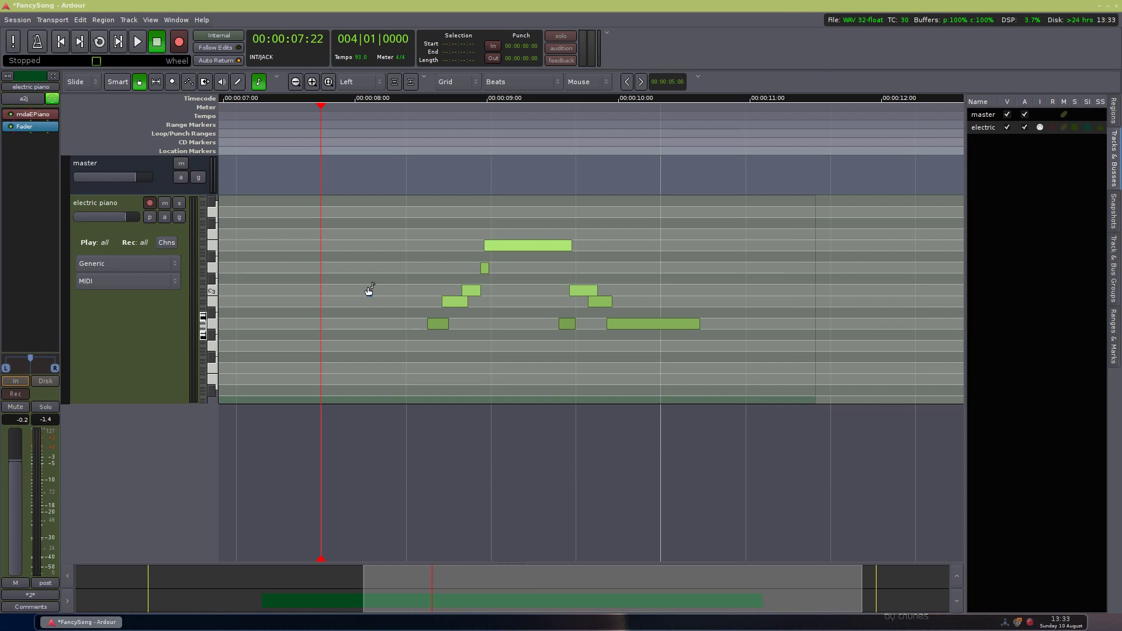
pyautogui.press('e')
pyautogui.press('e')
pyautogui.press('e')
pyautogui.press('e')
pyautogui.press('e')
pyautogui.press('e')
pyautogui.press('e')
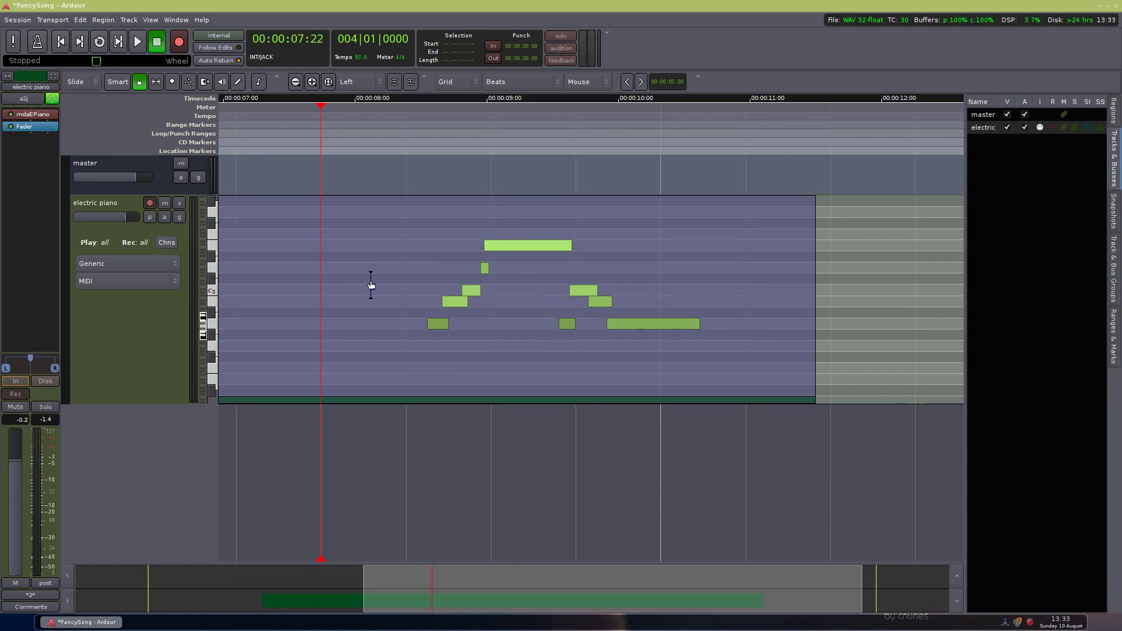
pyautogui.press('e')
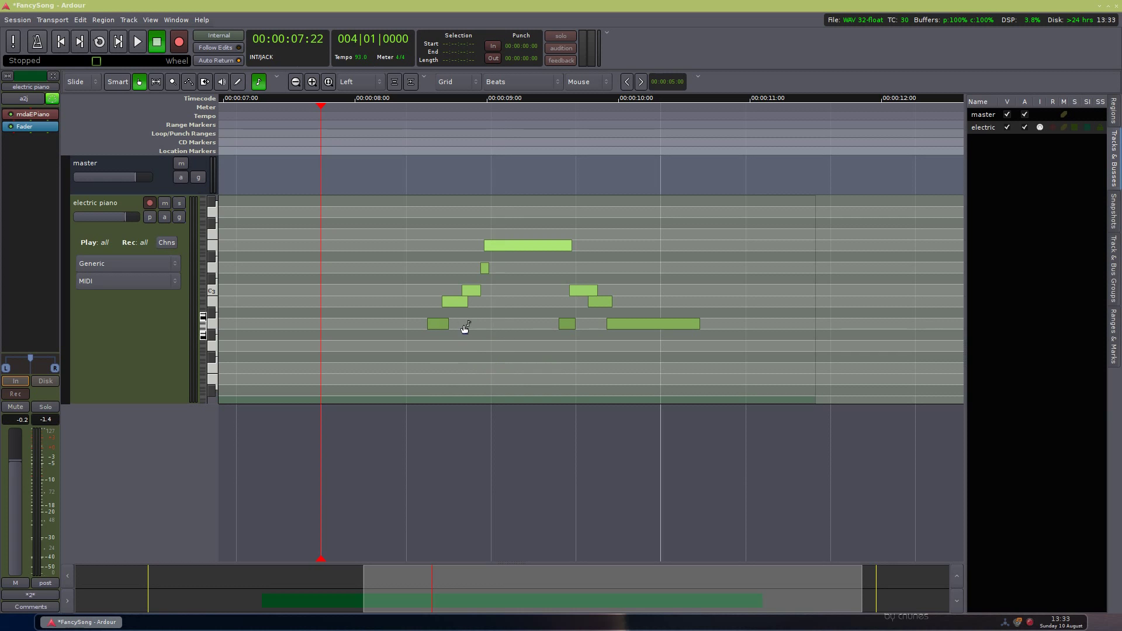
# Step: Open the A2 note's Note dialog and cancel without changes
pyautogui.doubleClick(439, 323)
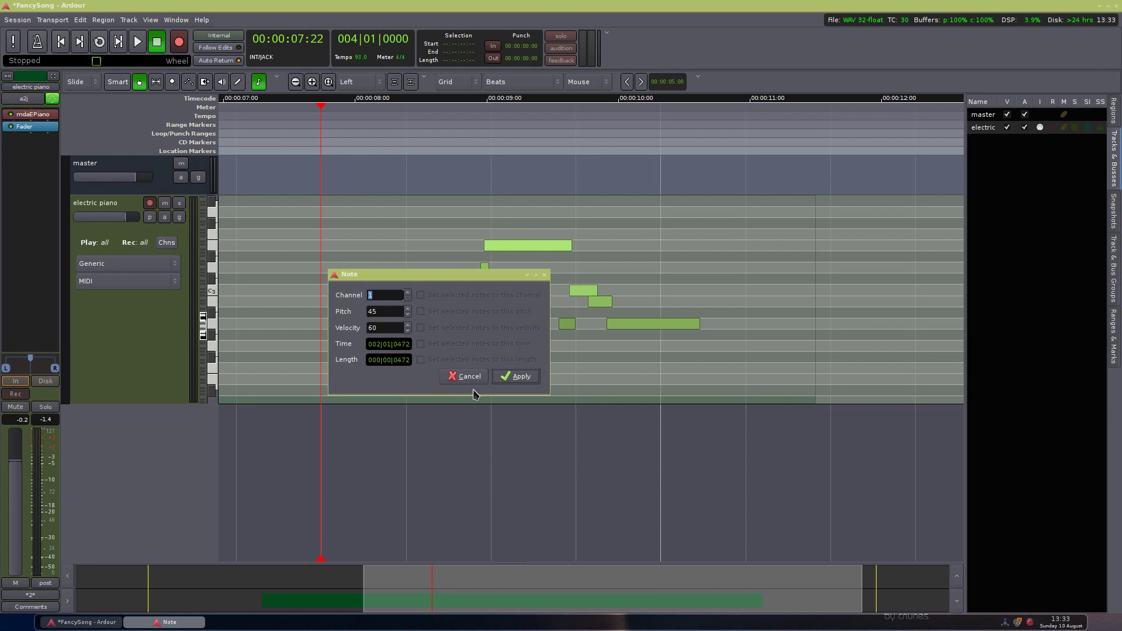
pyautogui.click(462, 376)
pyautogui.moveTo(442, 328)
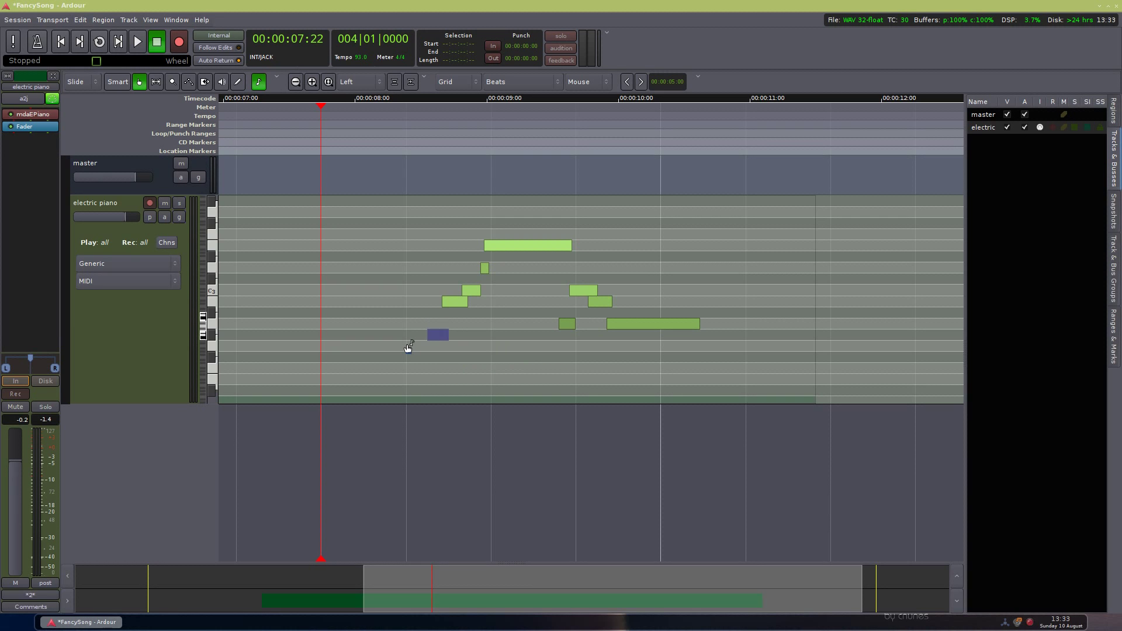
# Step: Nudge the A2 note one step earlier and set the snap grid to Beats/4
pyautogui.press('Left')
pyautogui.press('Right')
pyautogui.press('Left')
pyautogui.click(508, 84)
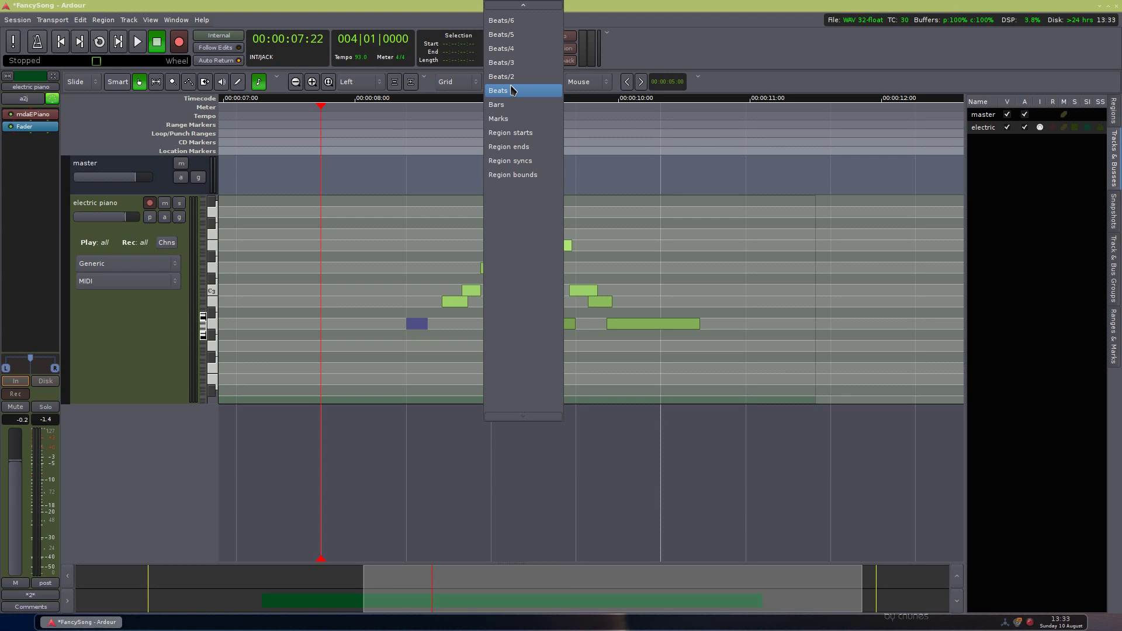
pyautogui.click(523, 52)
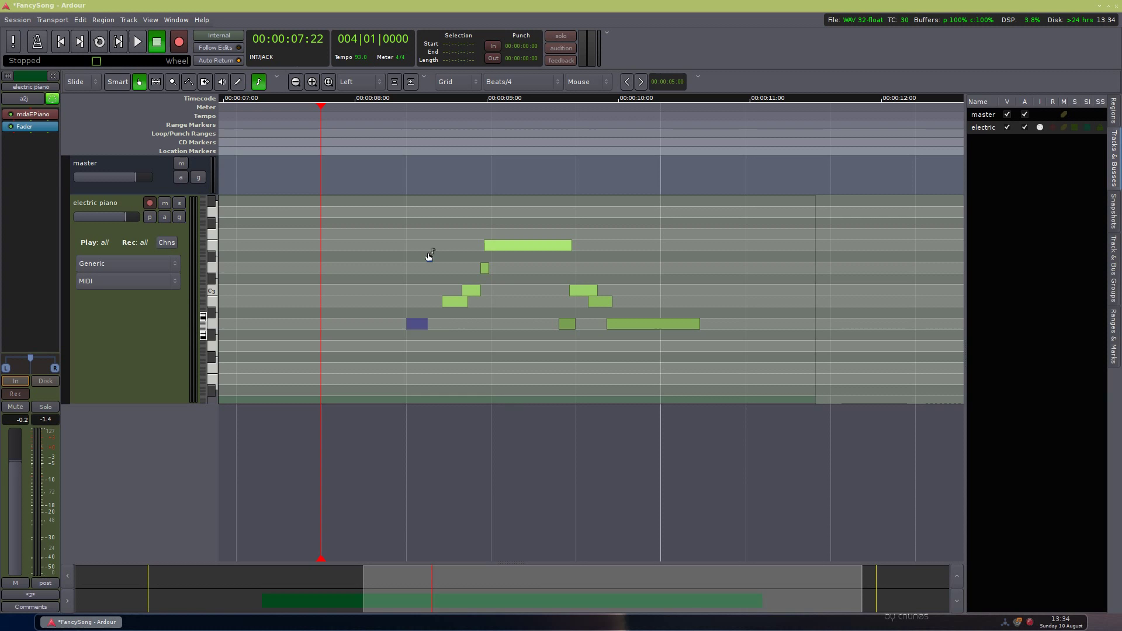
pyautogui.press('Right')
pyautogui.press('Right')
pyautogui.press('Right')
pyautogui.press('Right')
pyautogui.press('Right')
pyautogui.press('Left')
pyautogui.press('Left')
pyautogui.press('Left')
pyautogui.press('Left')
pyautogui.press('Left')
pyautogui.click(532, 101)
# Step: Try Beats/8, return the grid to Beats/4, and place the playhead at 8:06
pyautogui.click(522, 82)
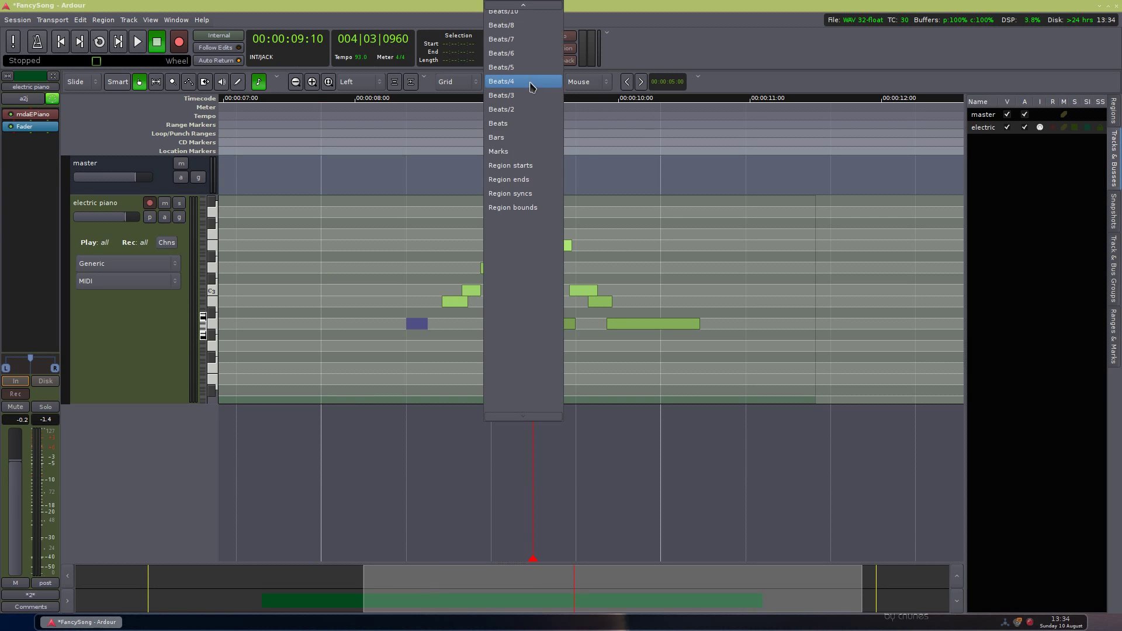
pyautogui.click(523, 32)
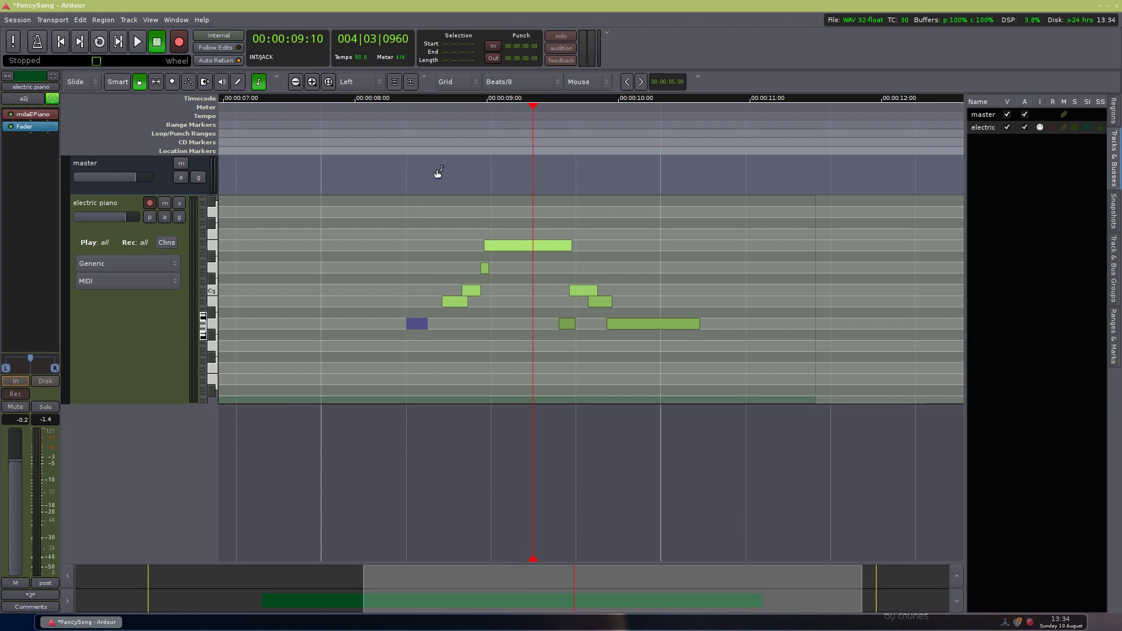
pyautogui.press('Right')
pyautogui.press('Right')
pyautogui.press('Right')
pyautogui.press('Right')
pyautogui.press('Right')
pyautogui.press('Left')
pyautogui.press('Left')
pyautogui.press('Left')
pyautogui.press('Left')
pyautogui.press('Left')
pyautogui.click(522, 81)
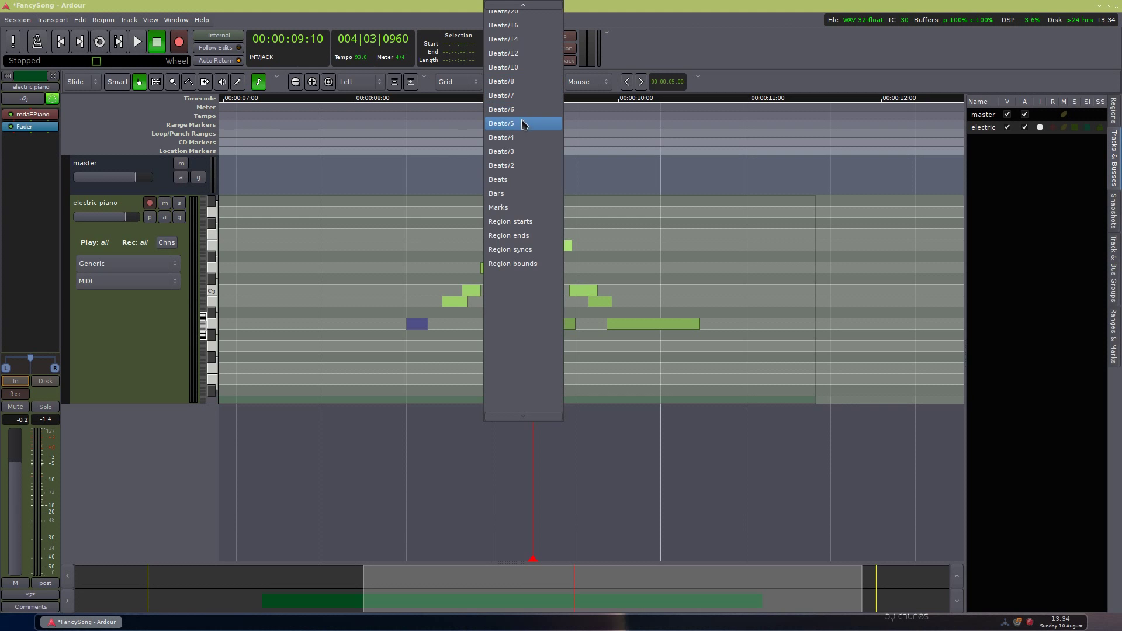
pyautogui.click(513, 138)
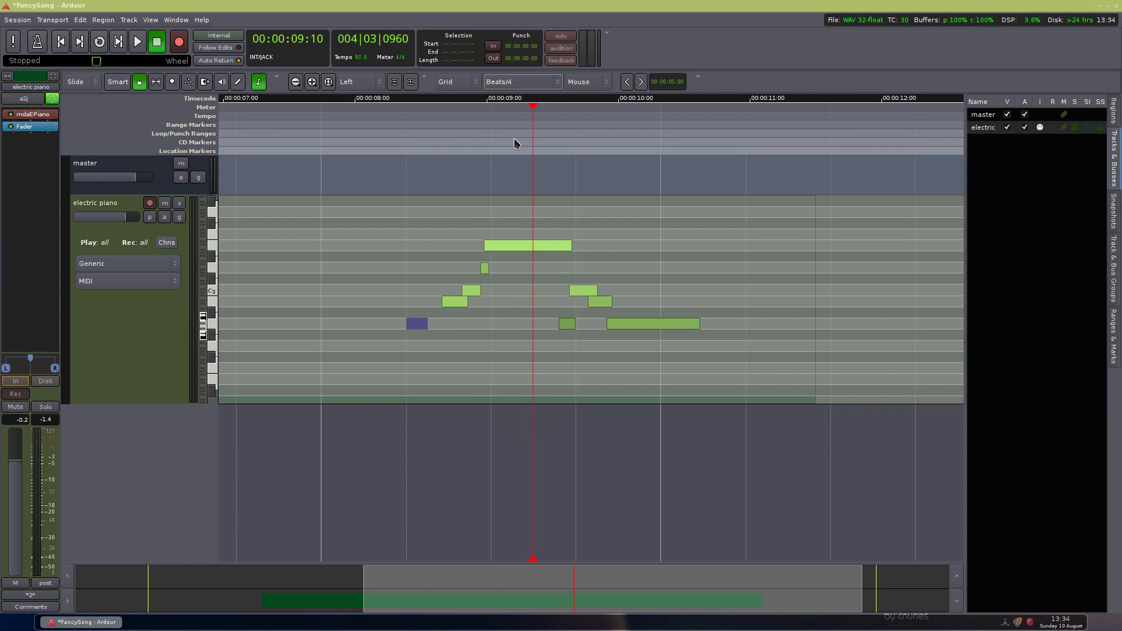
pyautogui.click(394, 121)
pyautogui.moveTo(426, 329)
pyautogui.mouseDown()
pyautogui.moveTo(528, 331)
pyautogui.moveTo(423, 330)
pyautogui.mouseUp()
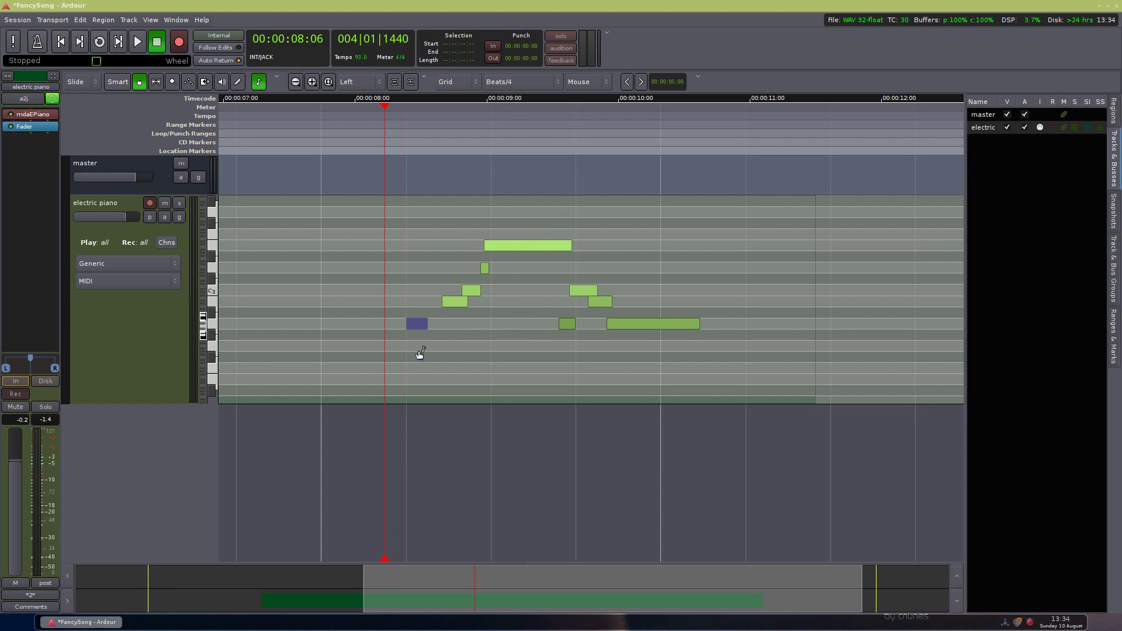
pyautogui.press('Up')
pyautogui.press('Up')
pyautogui.press('Down')
# Step: Draw a long G2 bass note under the chord with the Draw tool and shorten its end
pyautogui.click(497, 355)
pyautogui.click(239, 82)
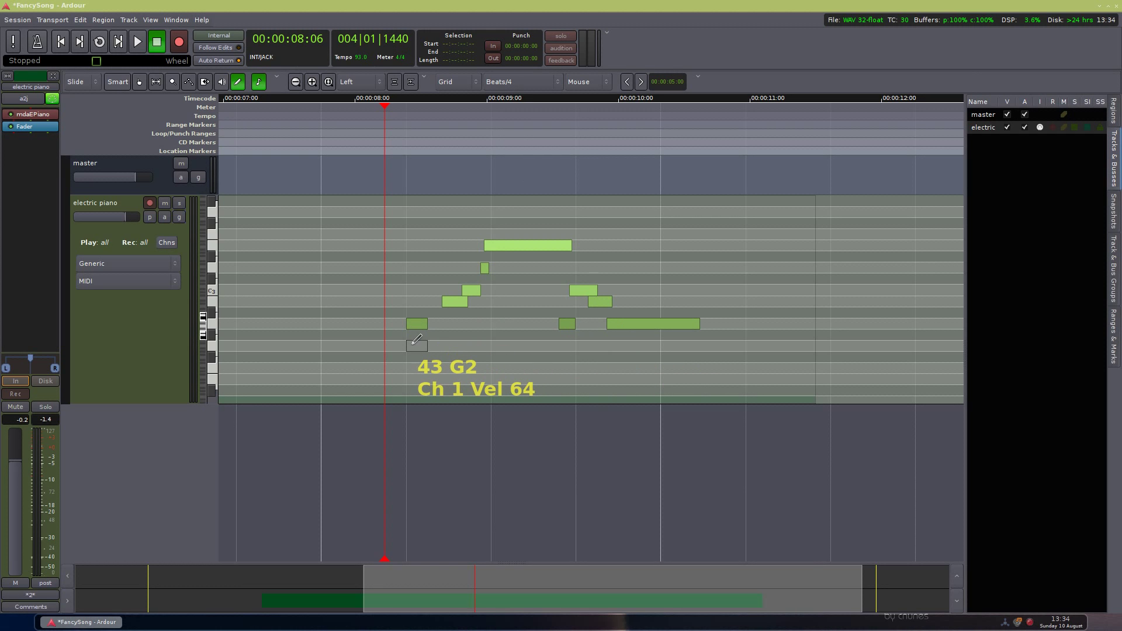
pyautogui.moveTo(416, 341); pyautogui.dragTo(590, 345)
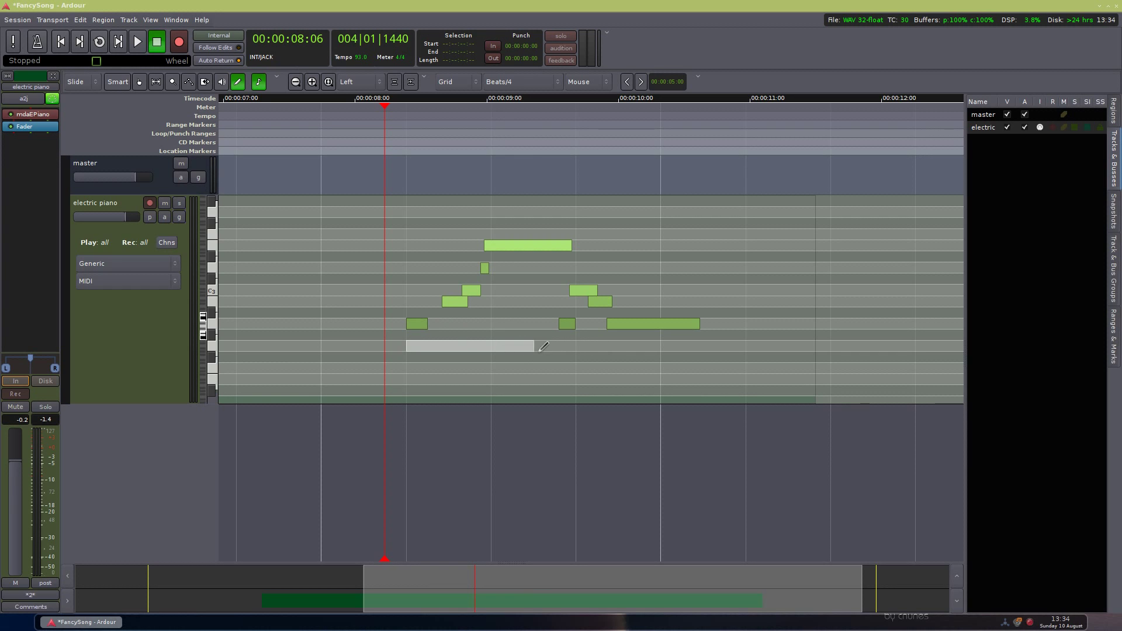
pyautogui.moveTo(543, 347); pyautogui.dragTo(576, 346)
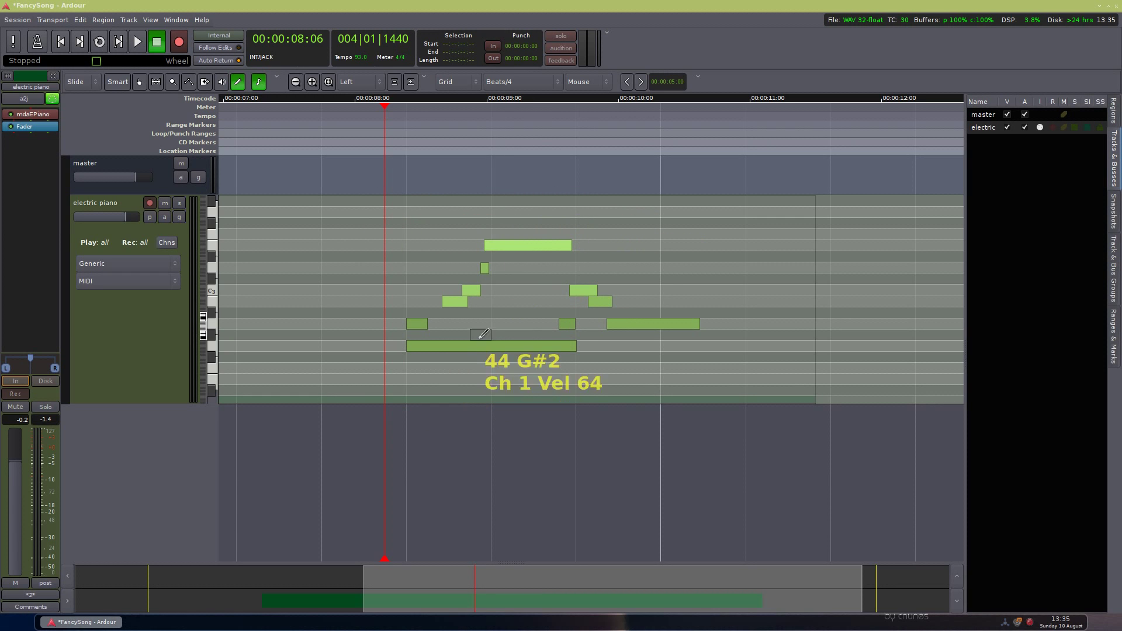
pyautogui.moveTo(552, 345); pyautogui.dragTo(575, 349)
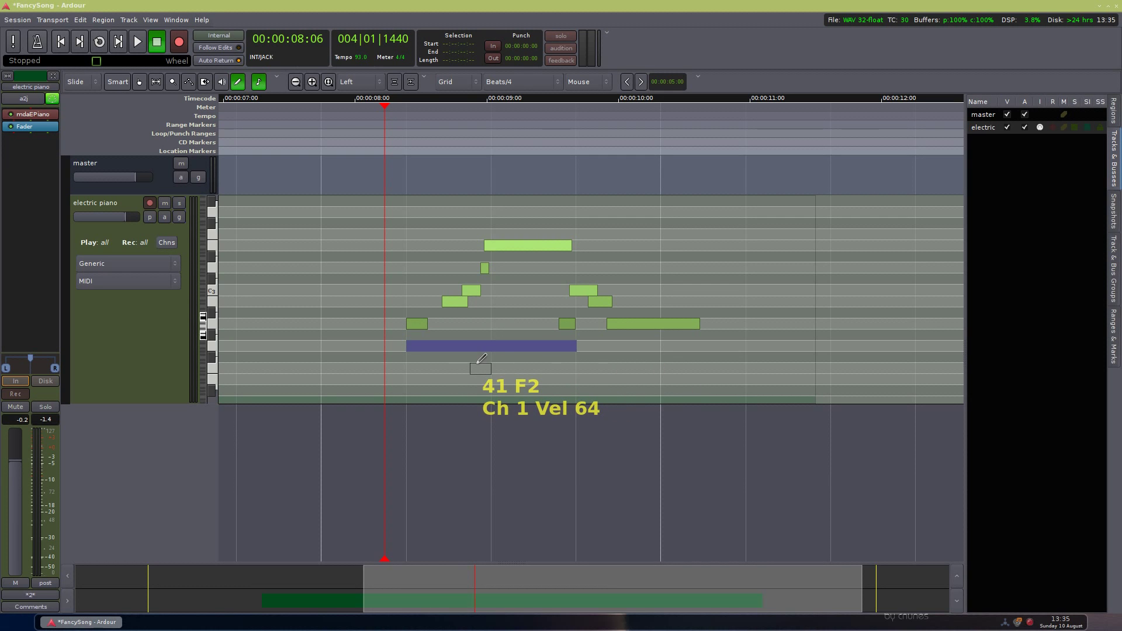
pyautogui.press('space')
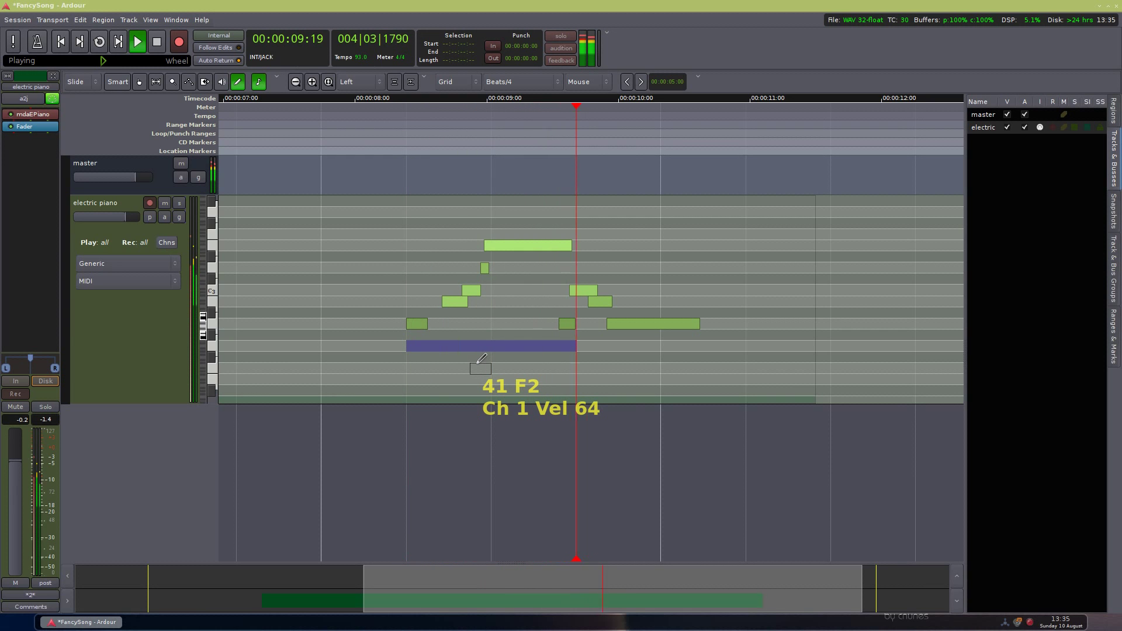
pyautogui.press('space')
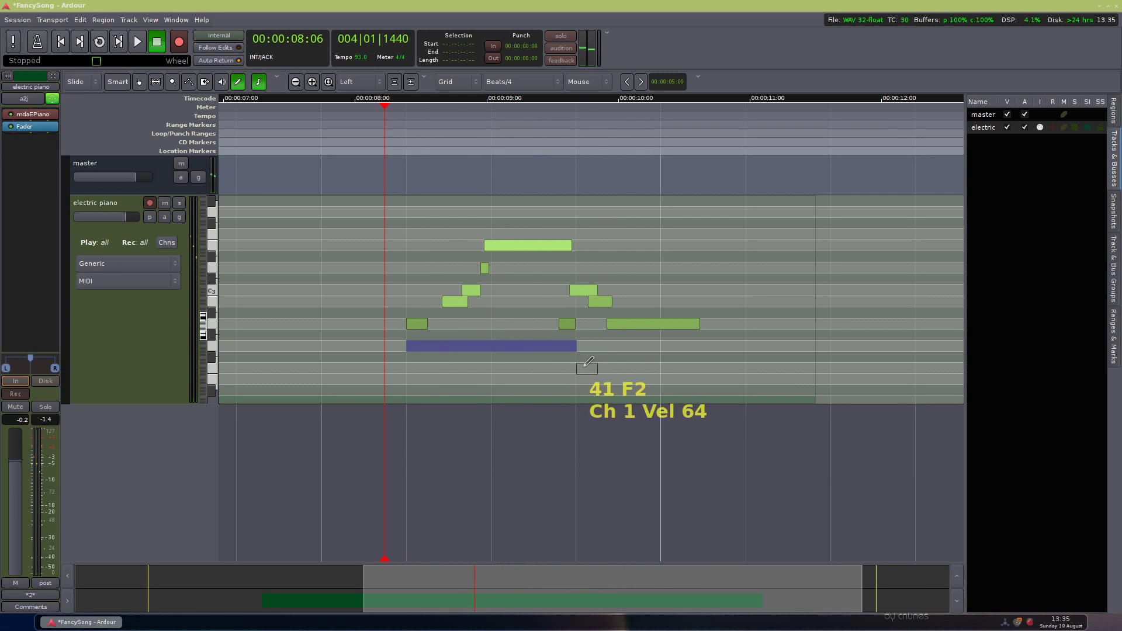
# Step: Adjust the bass note's pitch with the arrow keys and play the updated progression
pyautogui.press('Down')
pyautogui.press('Down')
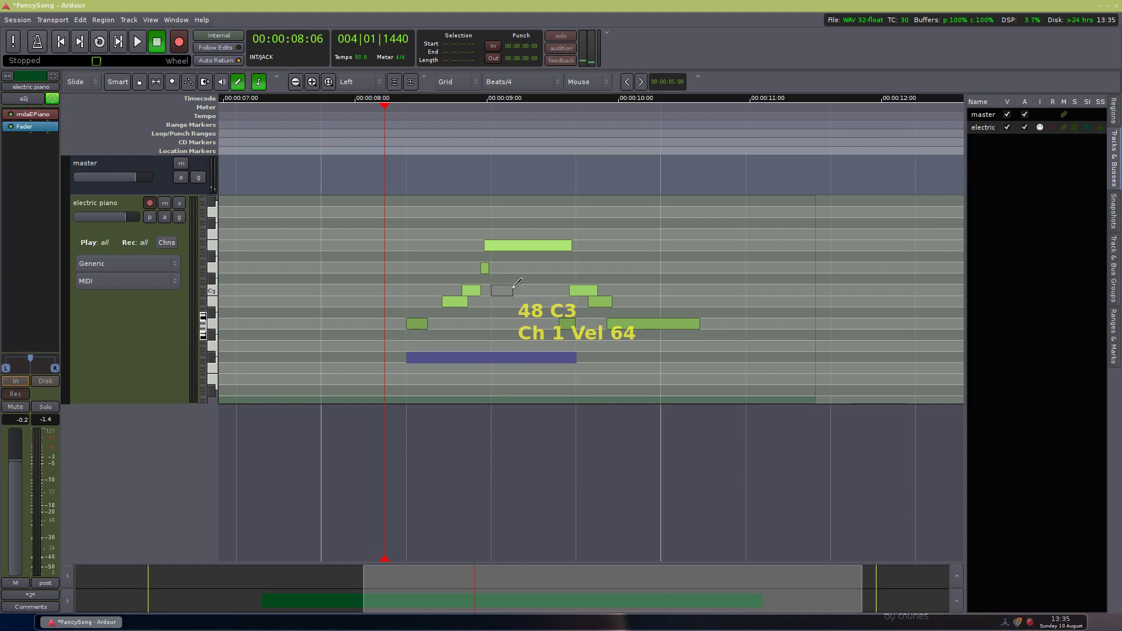
pyautogui.press('Left')
pyautogui.press('Left')
pyautogui.press('Right')
pyautogui.press('Right')
pyautogui.press('Up')
pyautogui.press('Down')
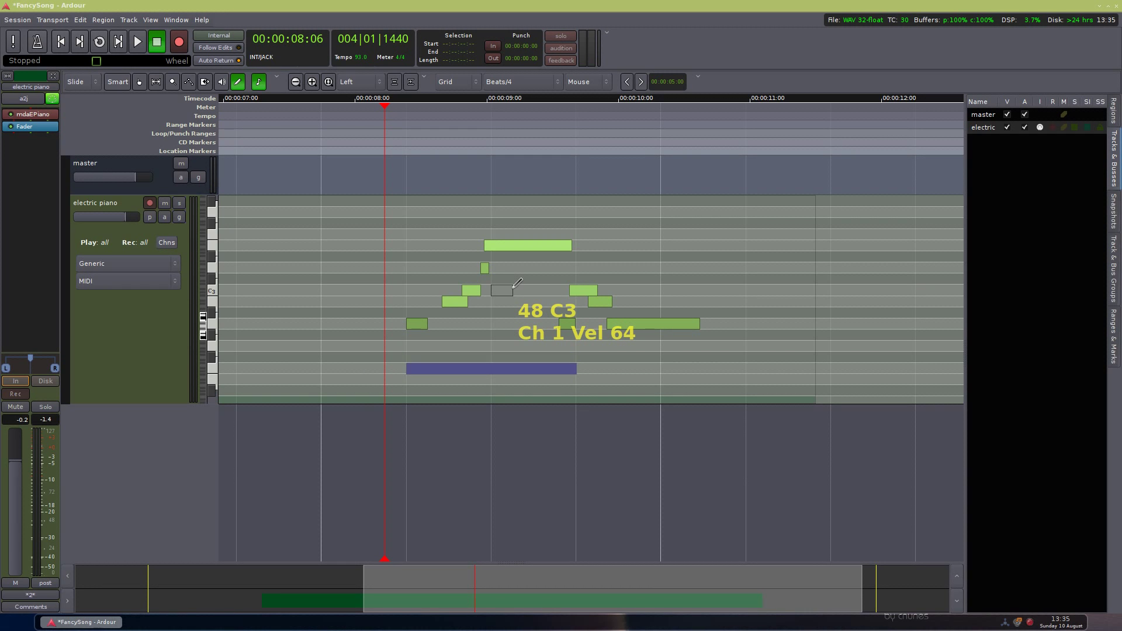
pyautogui.press('Up')
pyautogui.press('Up')
pyautogui.press('Down')
pyautogui.press('Down')
pyautogui.press('Down')
pyautogui.press('space')
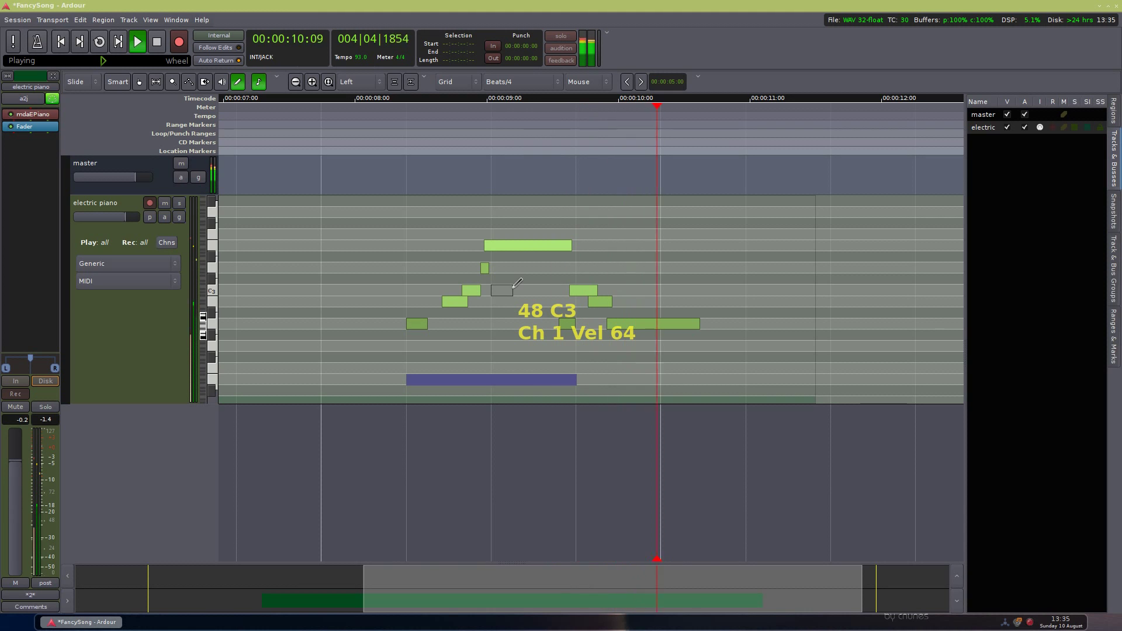
pyautogui.press('space')
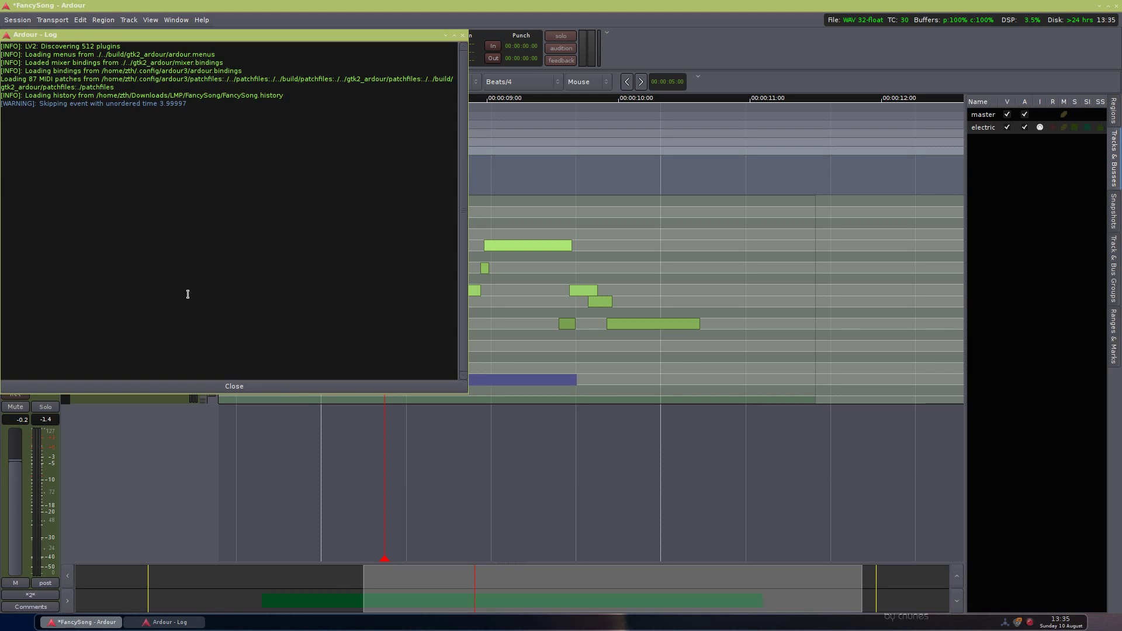
# Step: Select and clear text in the Log window, then minimize it
pyautogui.moveTo(167, 45); pyautogui.dragTo(318, 120)
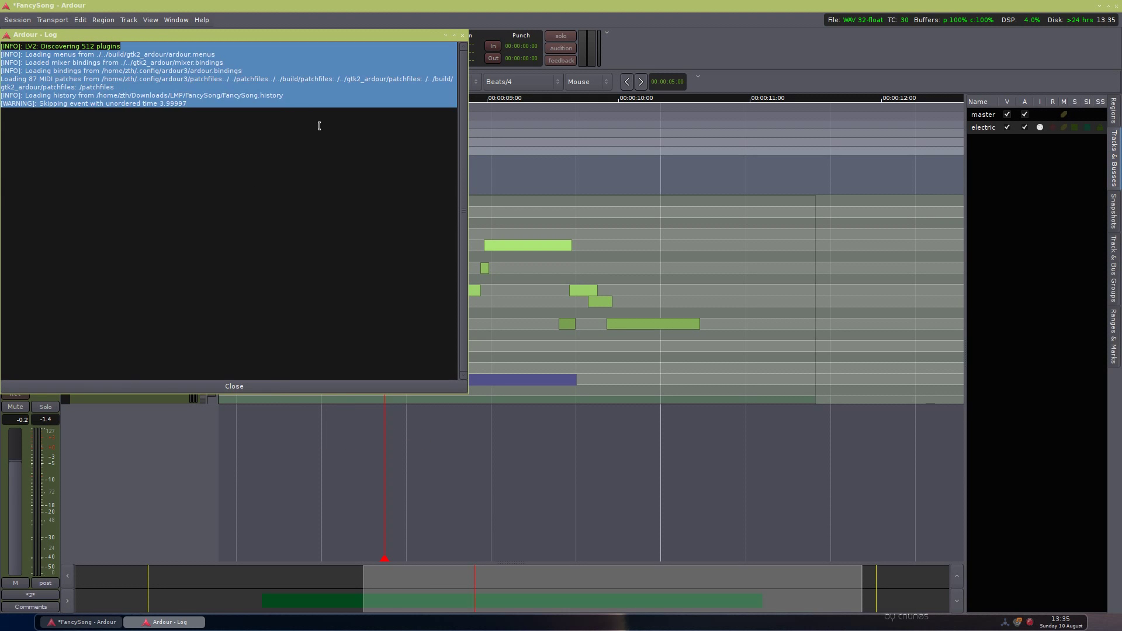
pyautogui.click(216, 110)
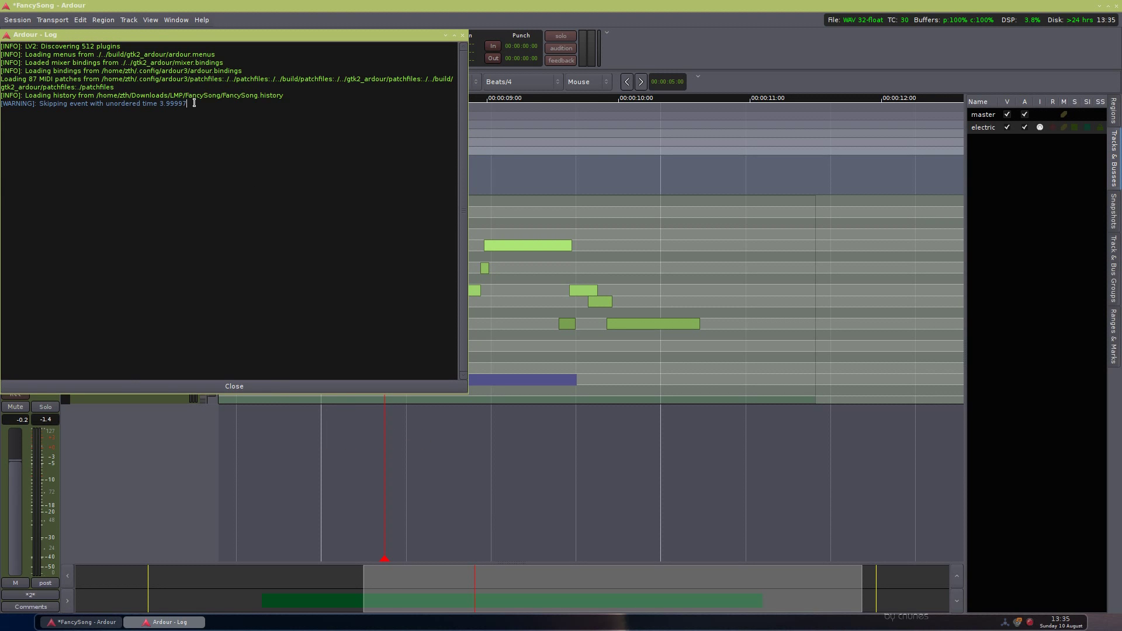
pyautogui.click(446, 35)
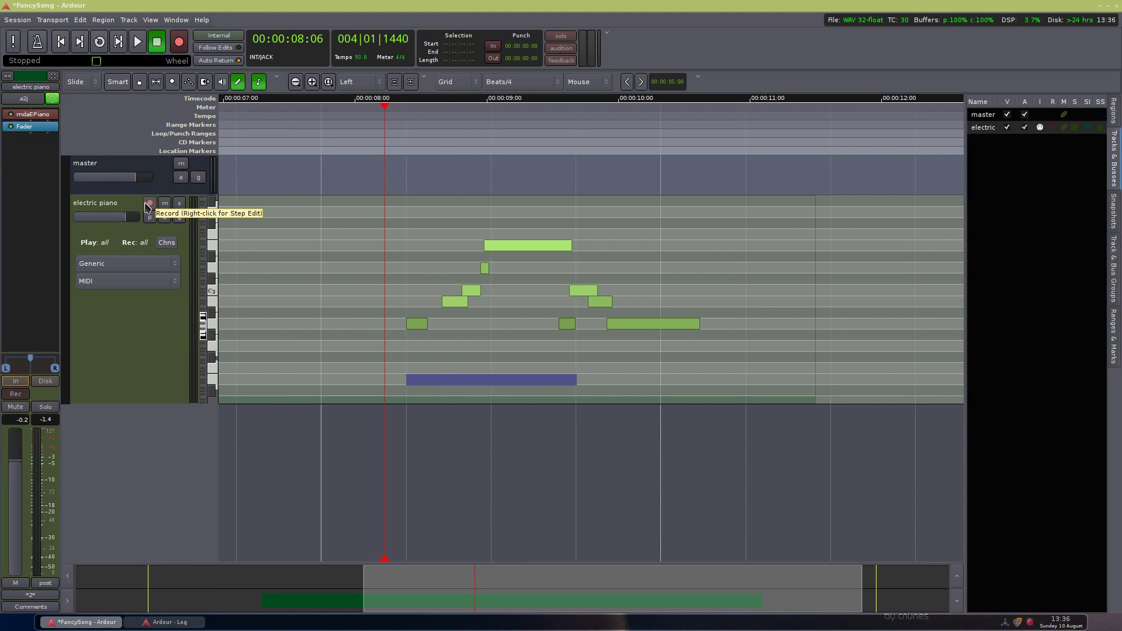
pyautogui.rightClick(146, 206)
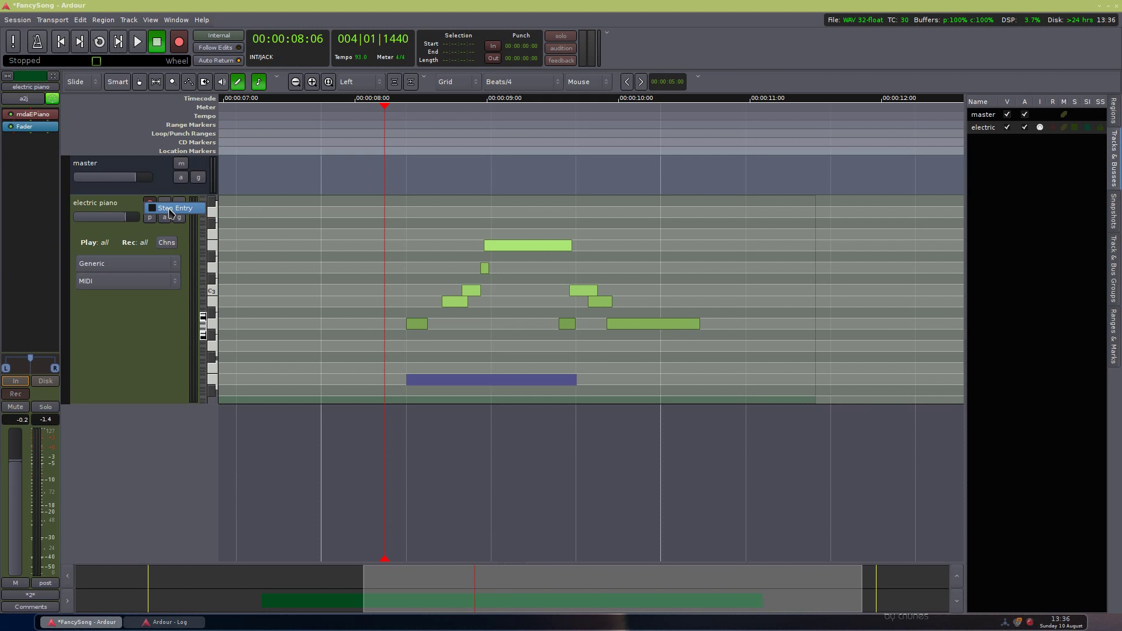
pyautogui.click(171, 211)
pyautogui.moveTo(328, 171); pyautogui.dragTo(489, 276)
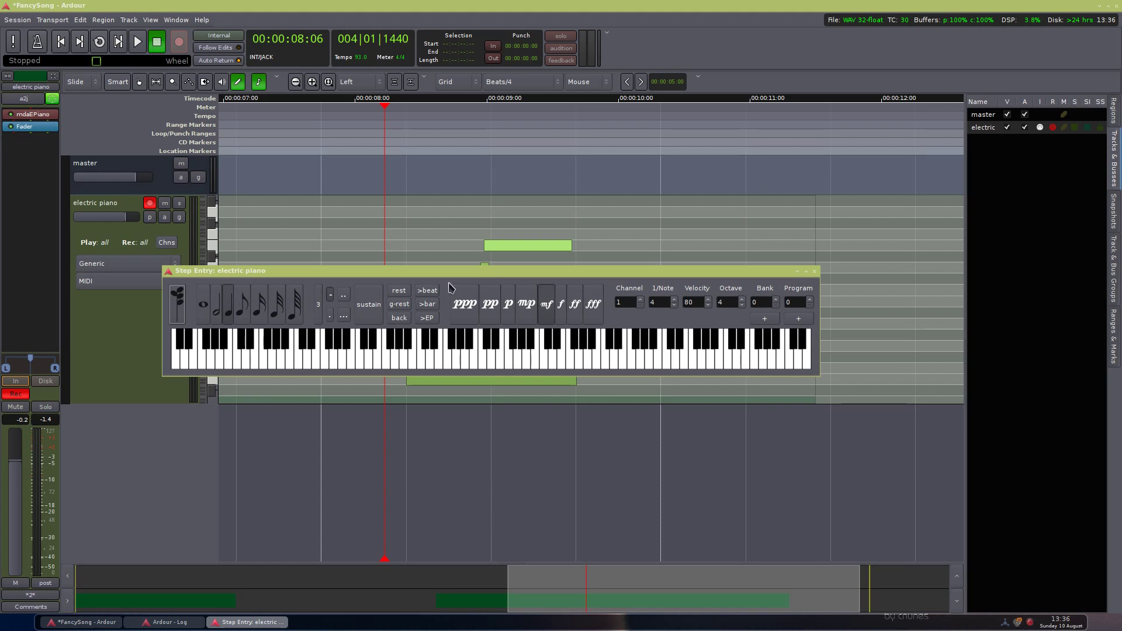
pyautogui.click(396, 361)
pyautogui.click(815, 275)
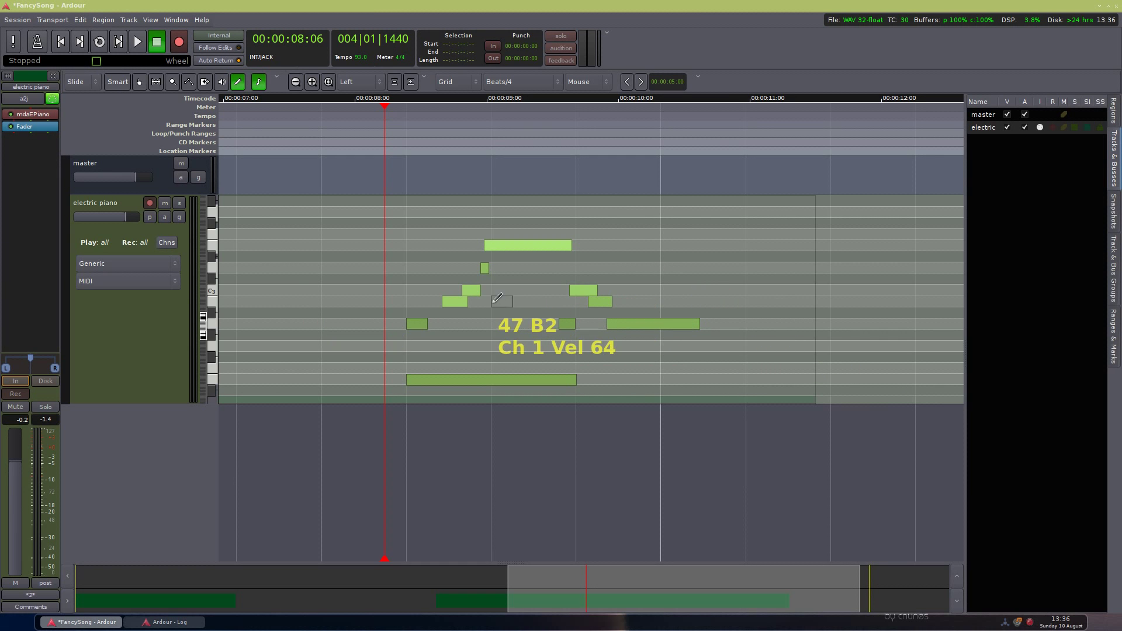
# Step: Delete the regions electric piano-2.mid-1 and electric piano-1.1, then save the session
pyautogui.press('g')
pyautogui.click(359, 321)
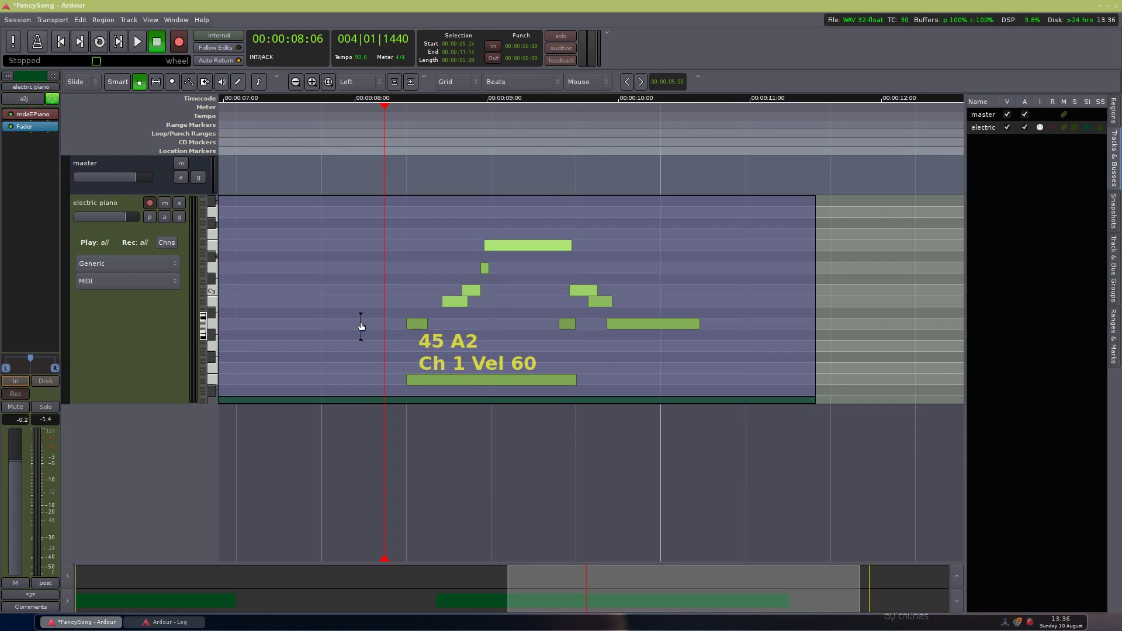
pyautogui.press('-')
pyautogui.press('-')
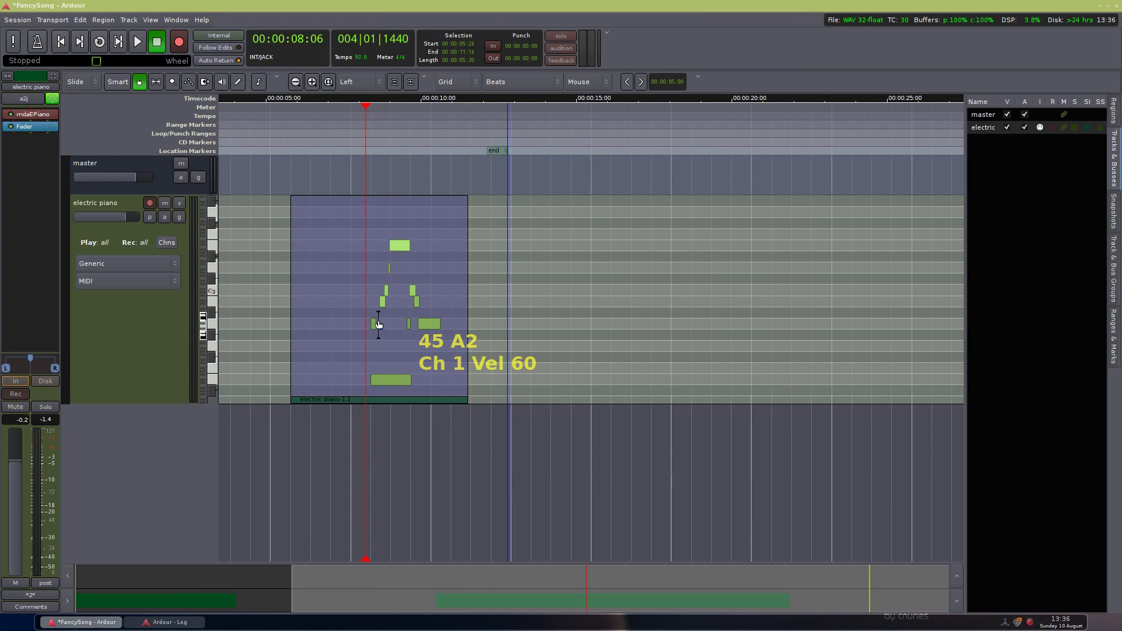
pyautogui.hscroll(-3, 378, 319)
pyautogui.click(256, 298)
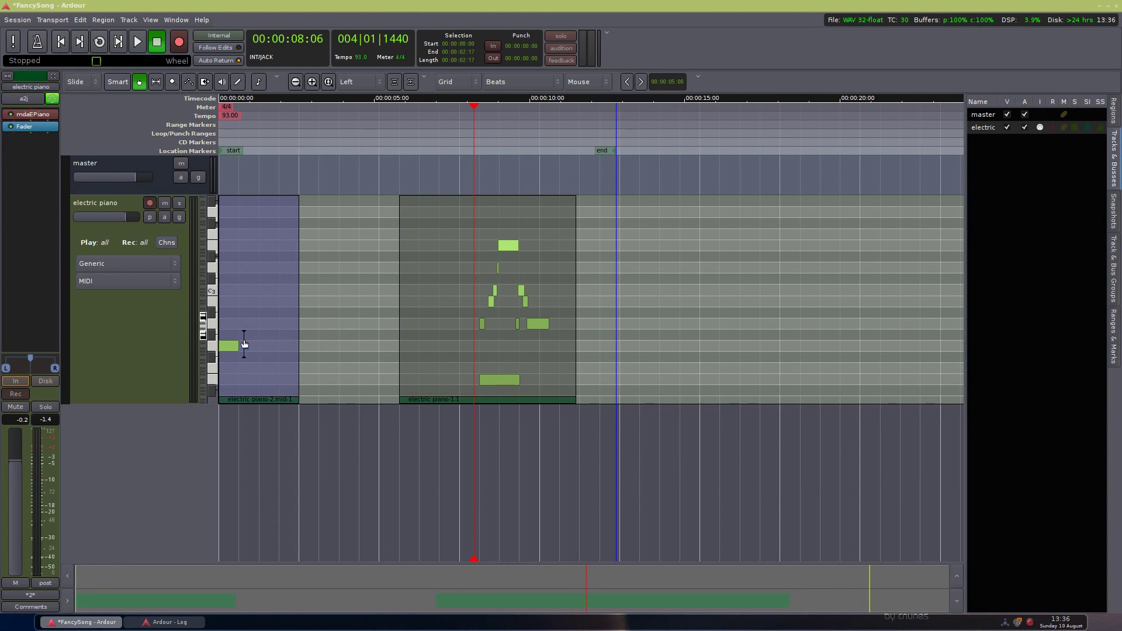
pyautogui.press('Delete')
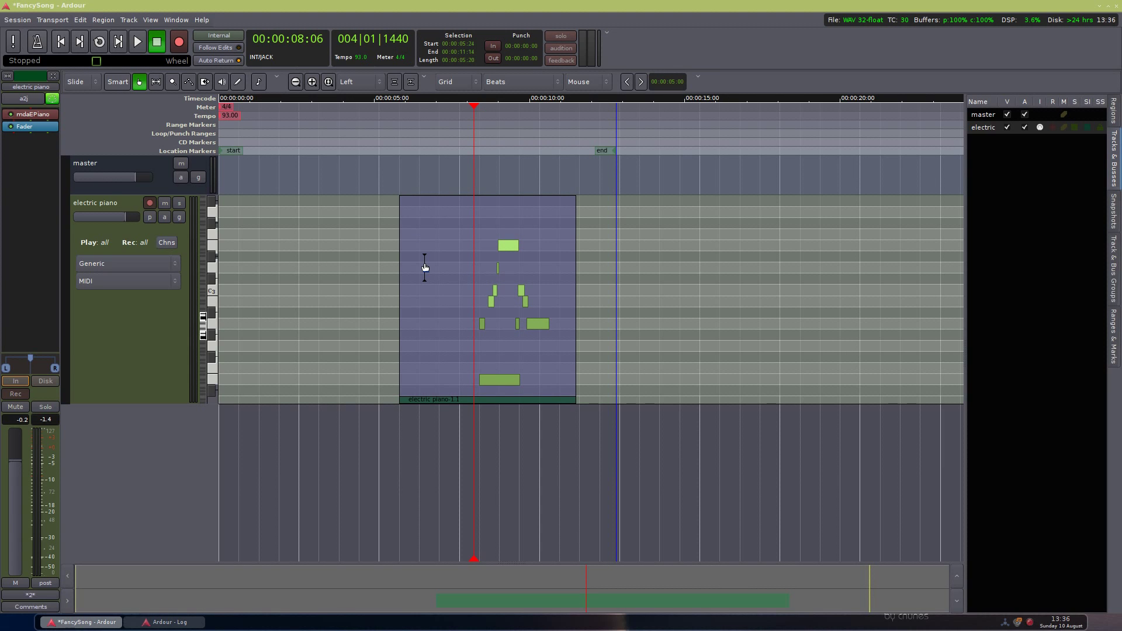
pyautogui.press('Delete')
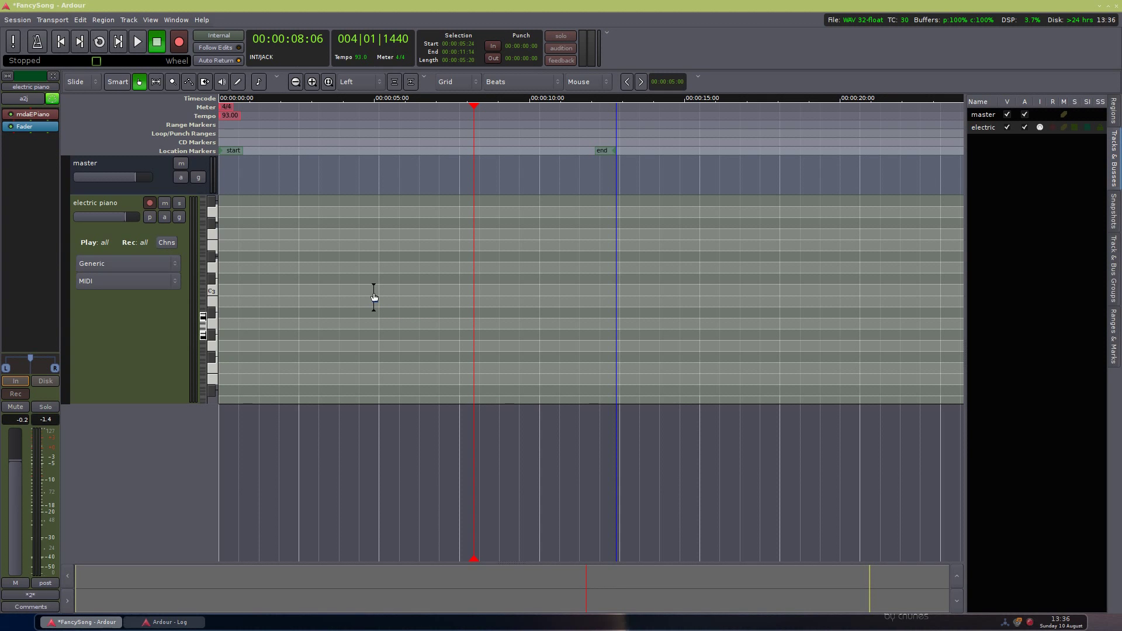
pyautogui.hotkey('ctrl', 's')
# Step: Record-arm the electric piano track, create several MIDI regions, and delete the overlapping ones at bar 2
pyautogui.click(150, 204)
pyautogui.click(461, 276)
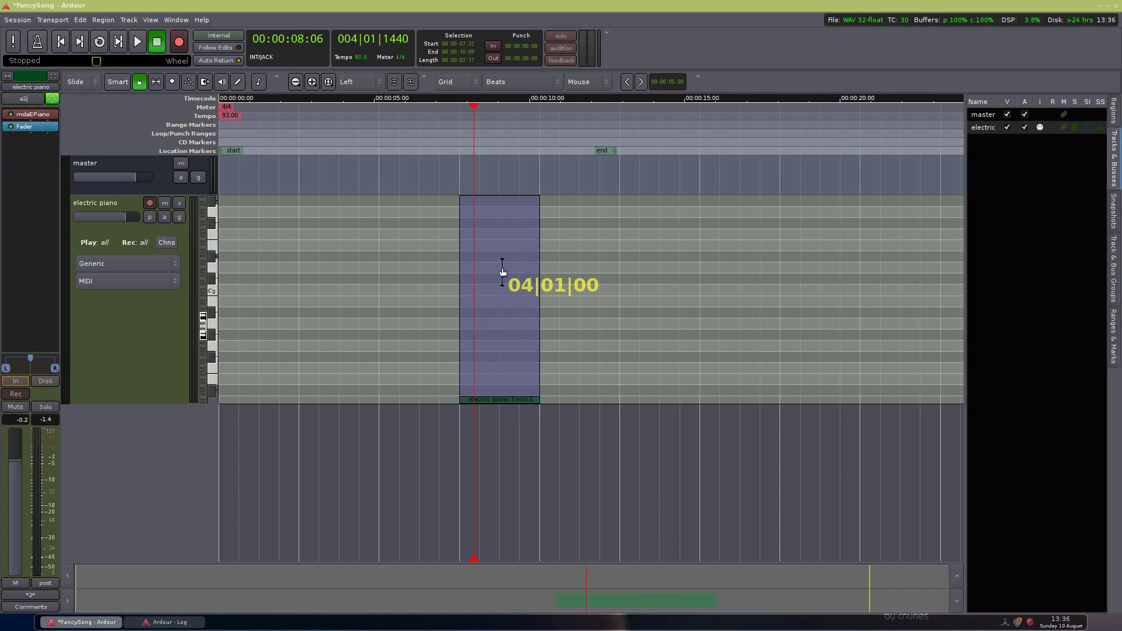
pyautogui.click(287, 268)
pyautogui.moveTo(323, 274); pyautogui.dragTo(350, 276)
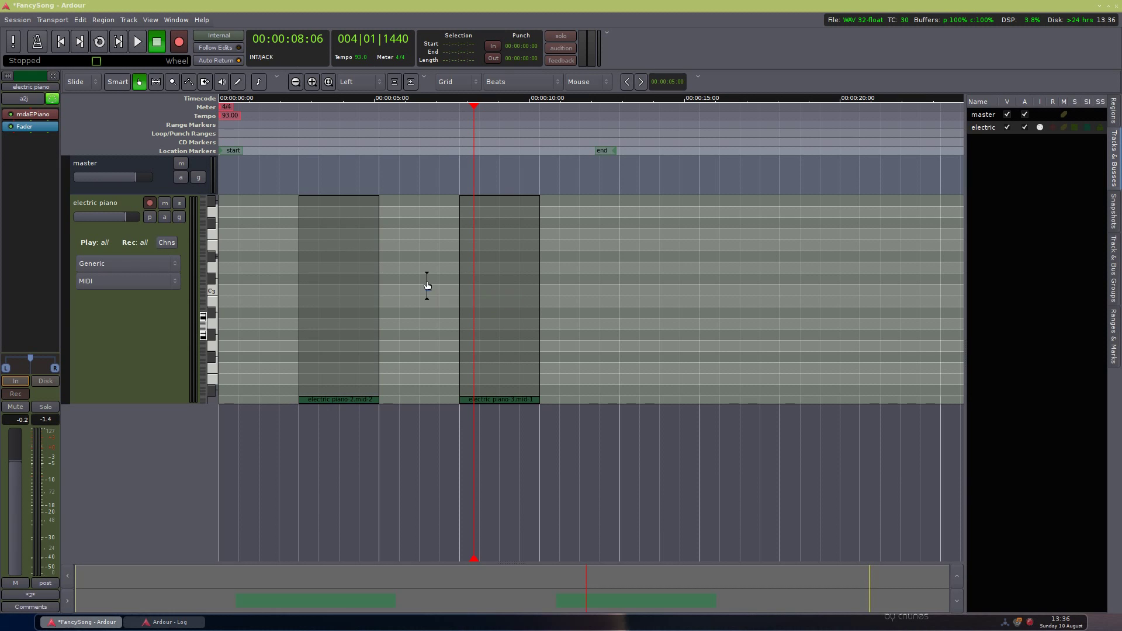
pyautogui.click(443, 273)
pyautogui.moveTo(443, 273); pyautogui.dragTo(357, 274)
pyautogui.press('Delete')
# Step: Trim the remaining region to run from bar 3 to bar 4, removing split and duplicate pieces
pyautogui.moveTo(465, 399); pyautogui.dragTo(391, 401)
pyautogui.moveTo(529, 400); pyautogui.dragTo(601, 395)
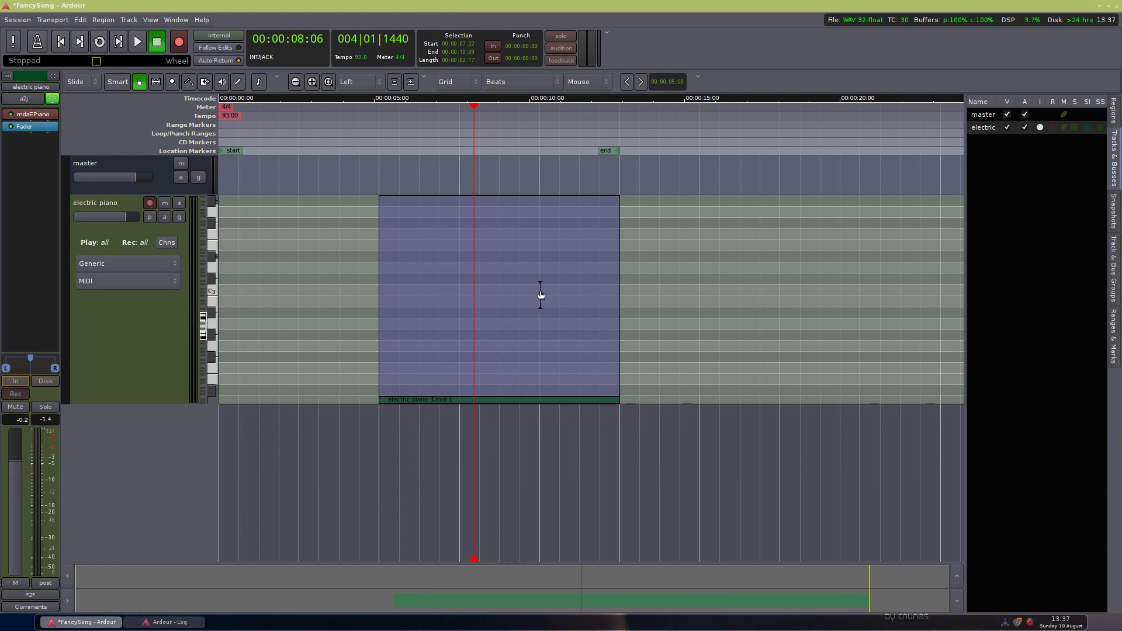
pyautogui.press('s')
pyautogui.moveTo(560, 296)
pyautogui.mouseDown()
pyautogui.moveTo(659, 303)
pyautogui.moveTo(634, 314)
pyautogui.mouseUp()
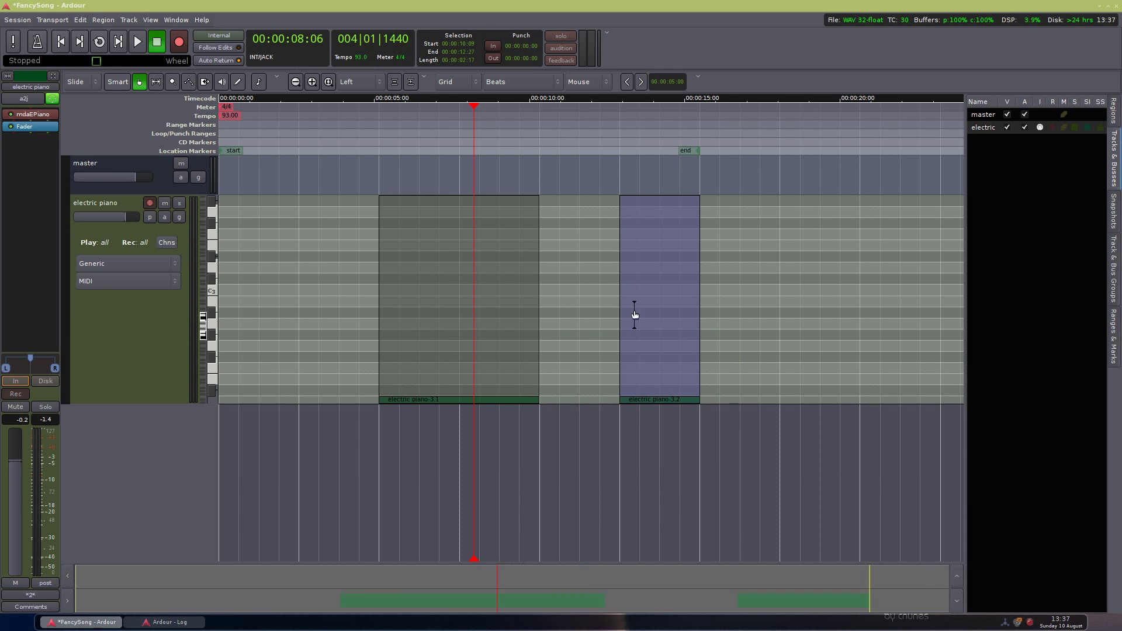
pyautogui.press('Delete')
pyautogui.moveTo(532, 400)
pyautogui.mouseDown()
pyautogui.moveTo(502, 400)
pyautogui.moveTo(530, 401)
pyautogui.mouseUp()
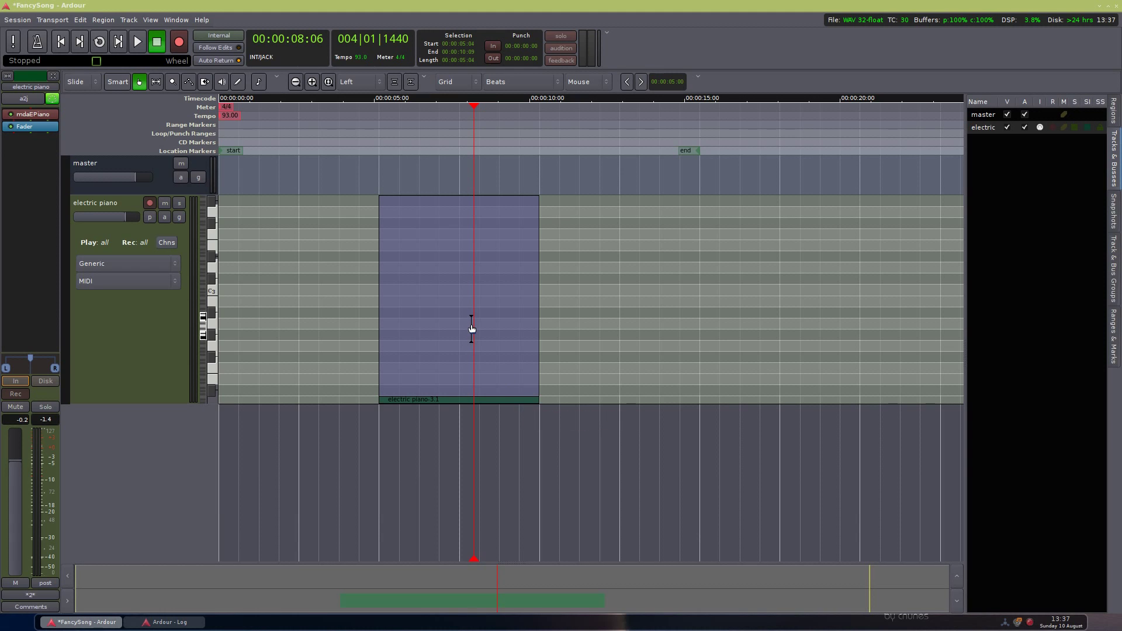
pyautogui.hotkey('alt', 'd')
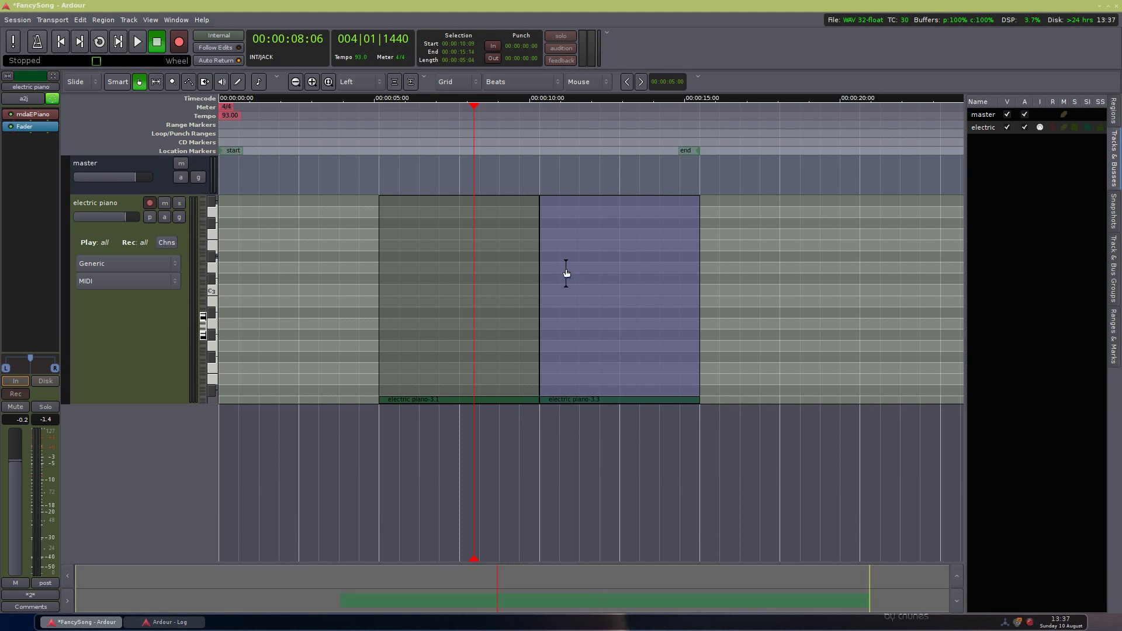
pyautogui.press('Delete')
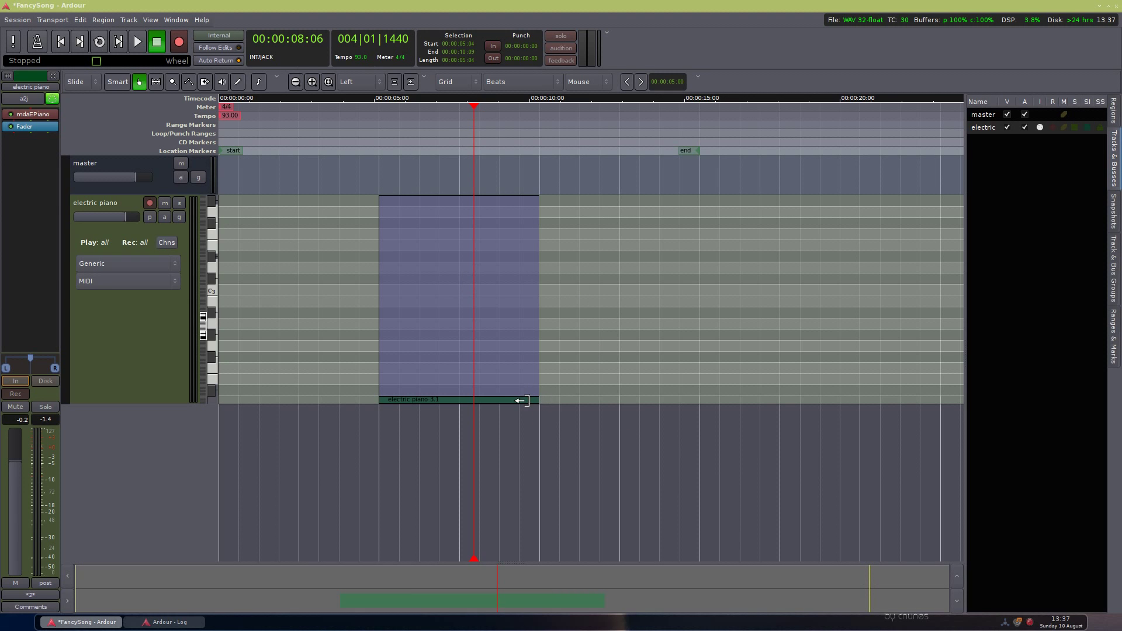
# Step: Drag the empty region's right edge out to about four bars long
pyautogui.moveTo(526, 398); pyautogui.dragTo(688, 400)
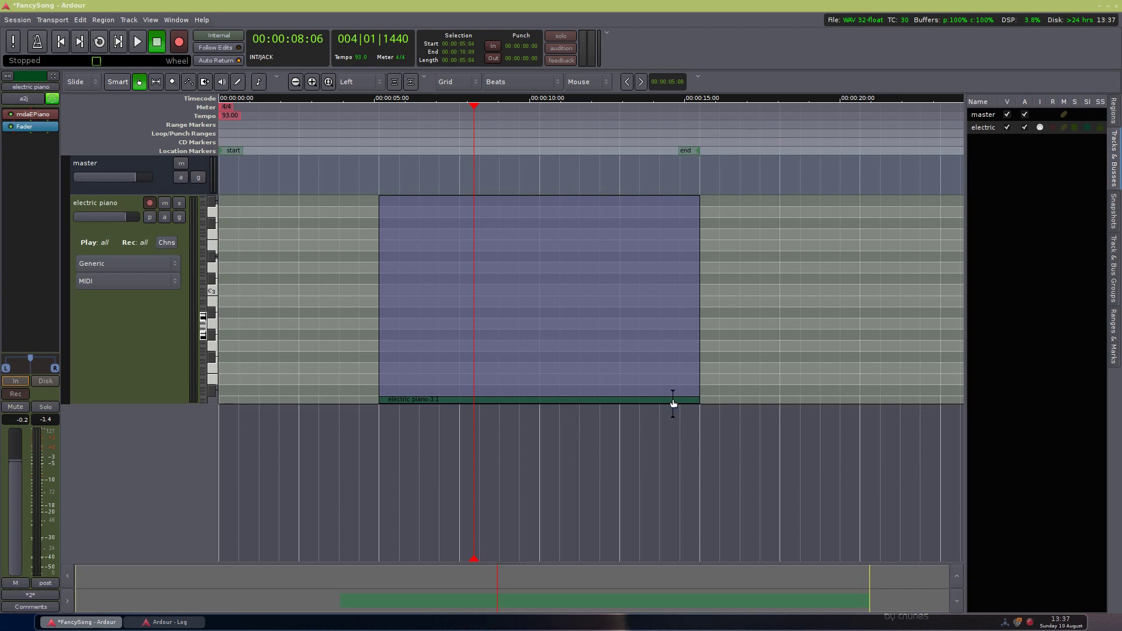
pyautogui.moveTo(669, 398)
pyautogui.mouseDown()
pyautogui.moveTo(444, 403)
pyautogui.moveTo(680, 404)
pyautogui.mouseUp()
pyautogui.scroll(1, 486, 318)
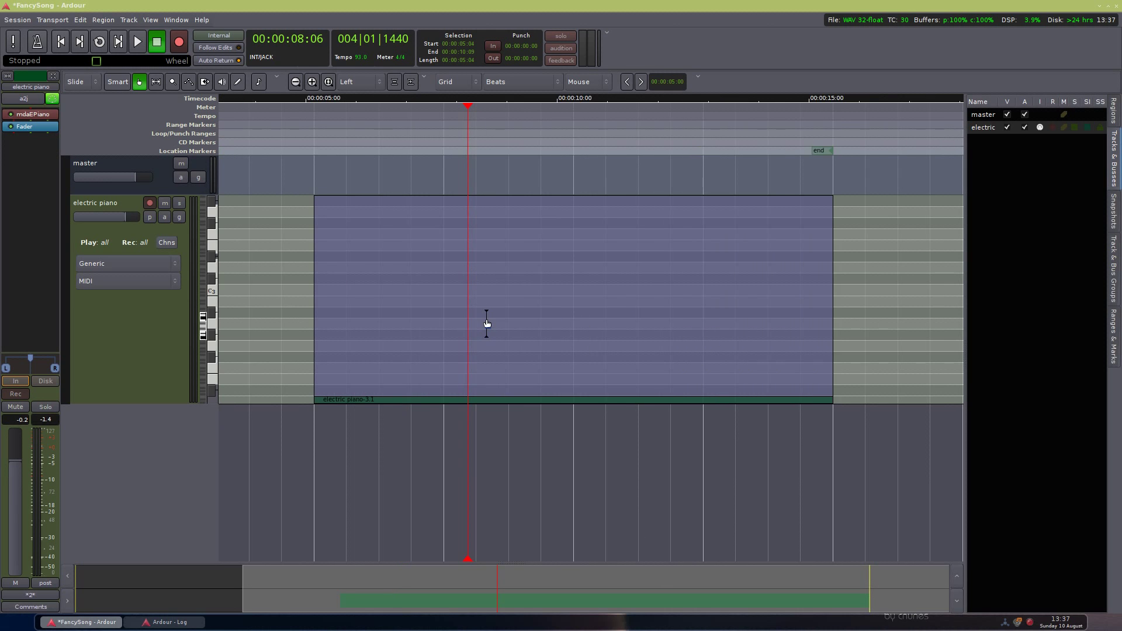
pyautogui.scroll(1, 483, 318)
pyautogui.scroll(-1, 482, 318)
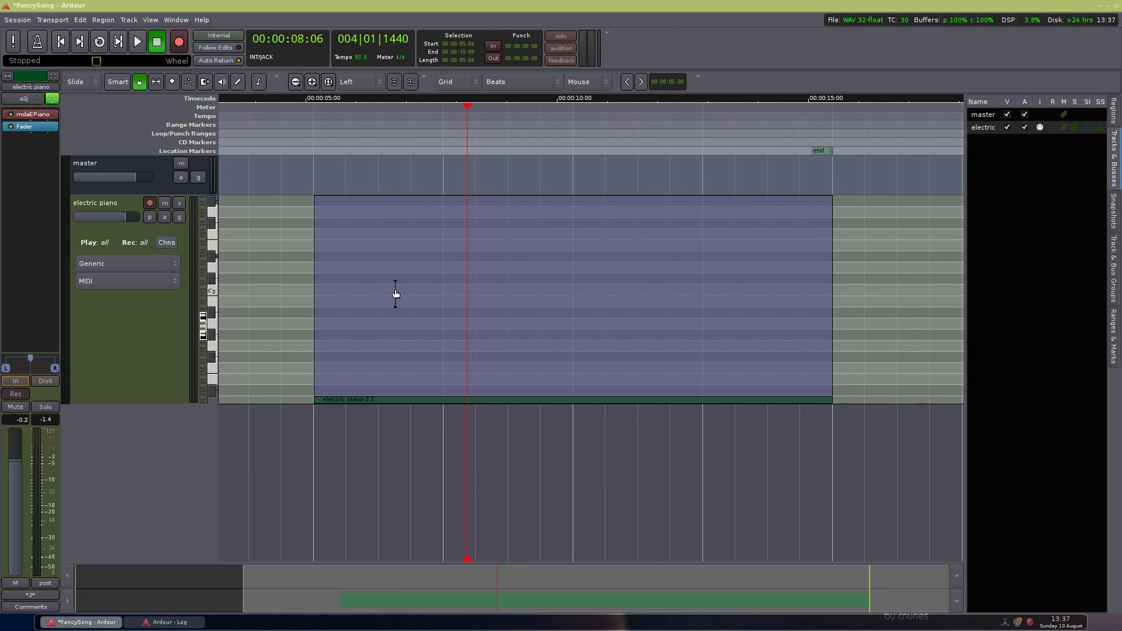
# Step: Switch to Internal Edit on a Beats/4 grid and audition pitches on the piano-roll keyboard
pyautogui.press('e')
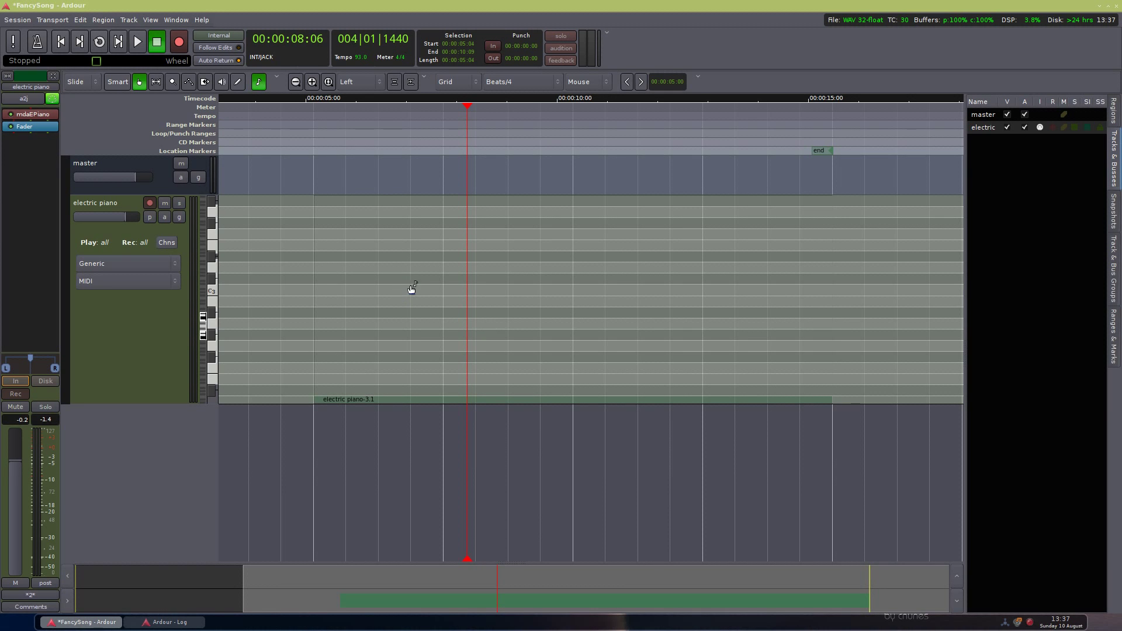
pyautogui.click(210, 326)
pyautogui.scroll(-4, 209, 333)
pyautogui.scroll(-2, 207, 341)
pyautogui.click(210, 331)
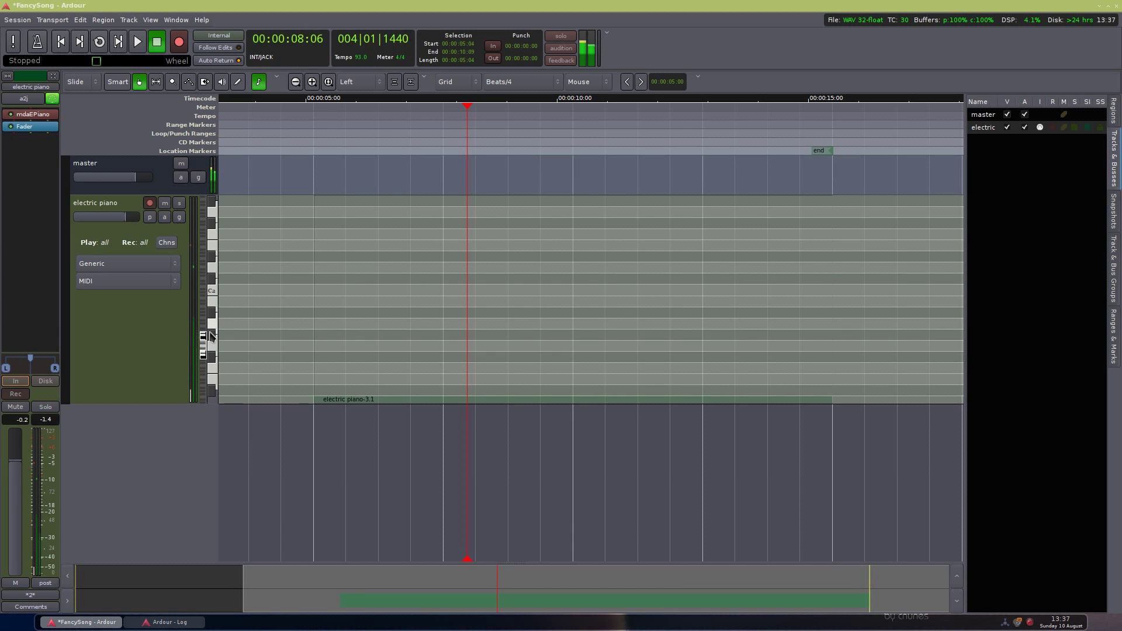
pyautogui.scroll(3, 209, 324)
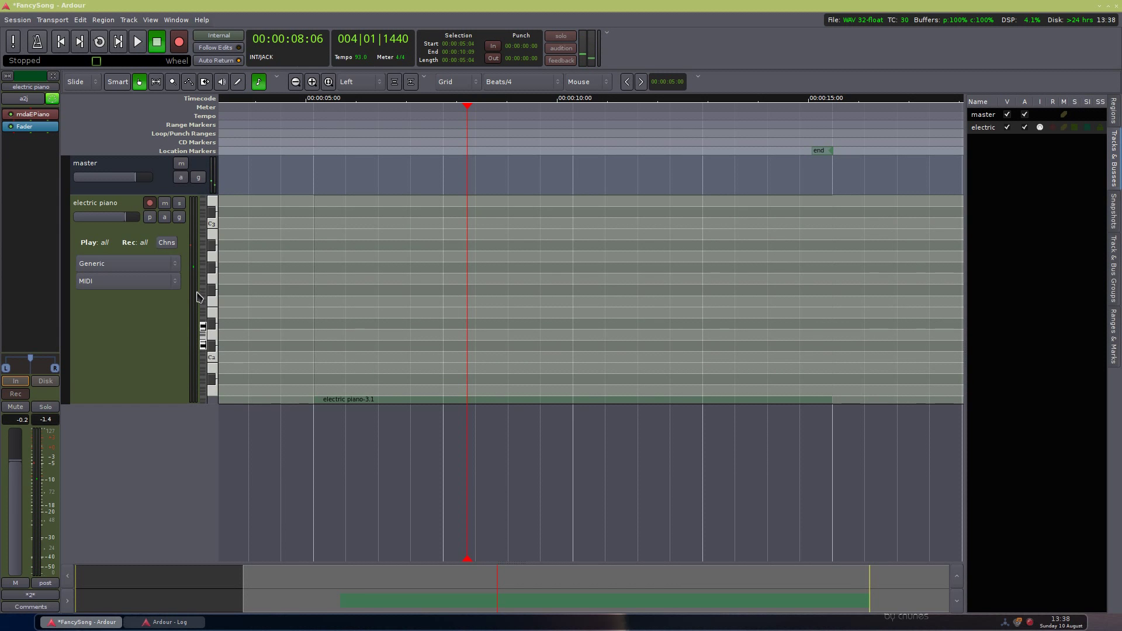
pyautogui.scroll(3, 211, 304)
# Step: Draw a one-bar A2 note at the region start with an F3 note above it
pyautogui.click(214, 300)
pyautogui.scroll(3, 215, 301)
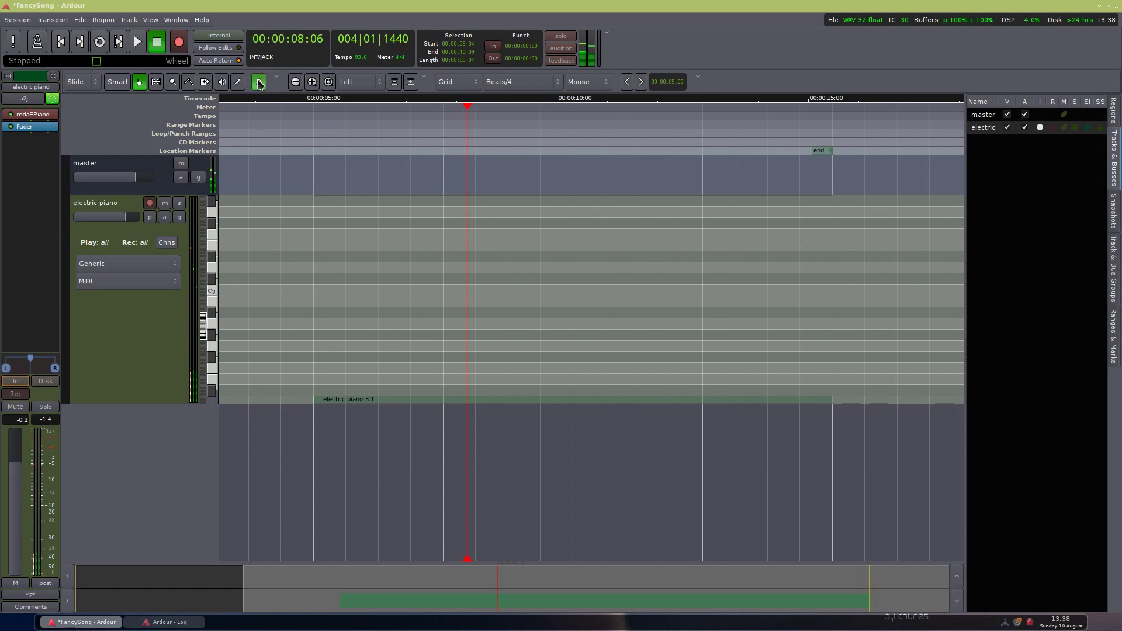
pyautogui.click(237, 81)
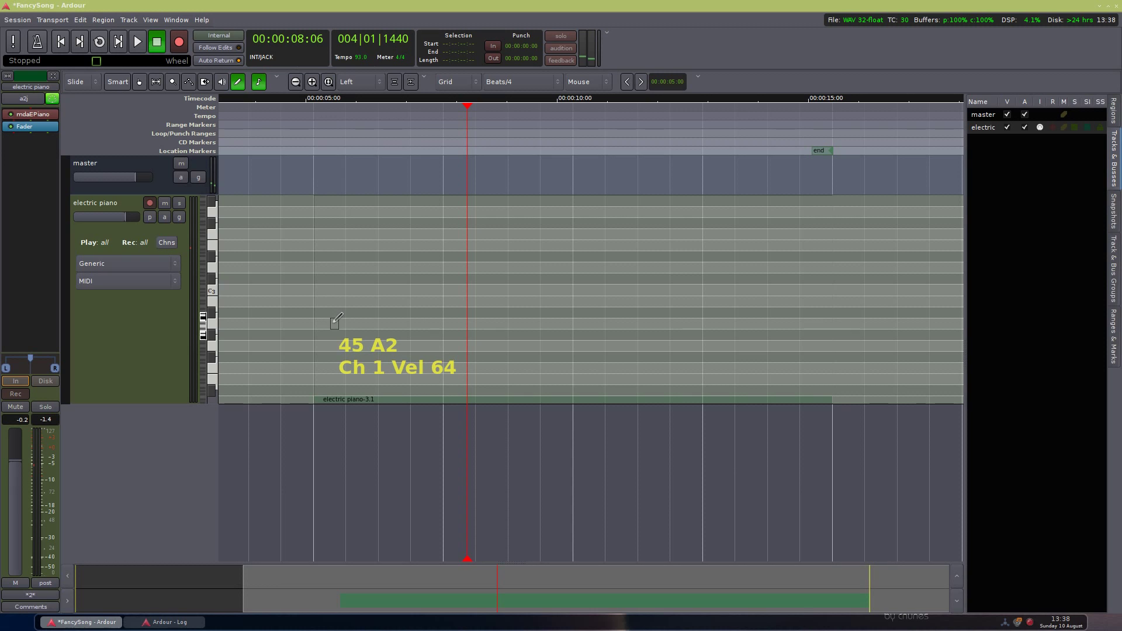
pyautogui.moveTo(323, 320); pyautogui.dragTo(450, 325)
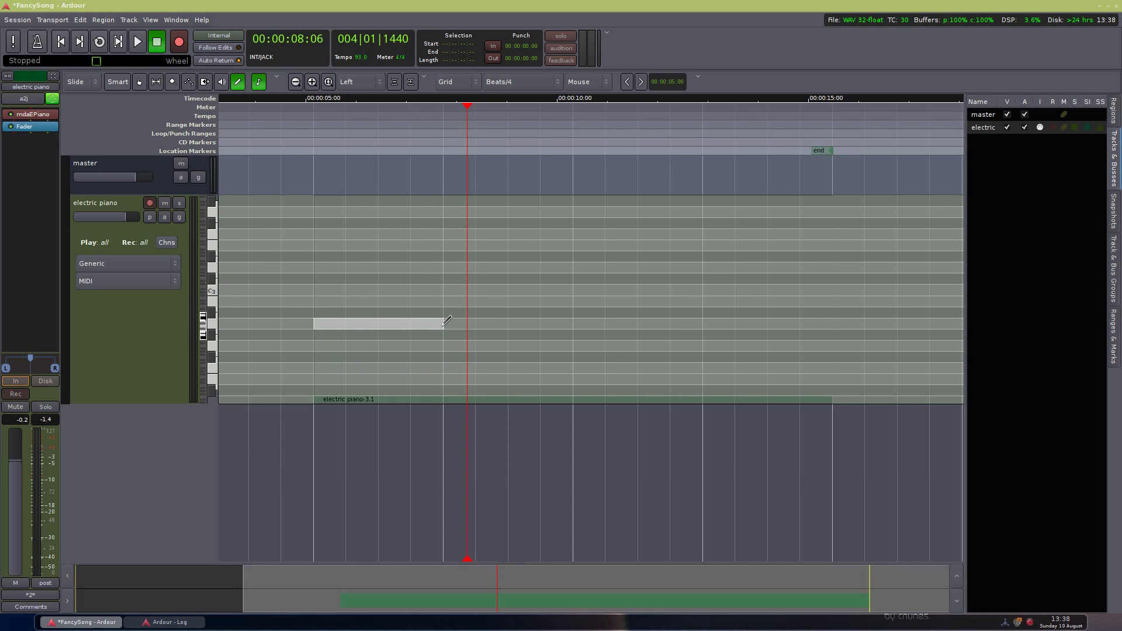
pyautogui.moveTo(446, 321); pyautogui.dragTo(446, 322)
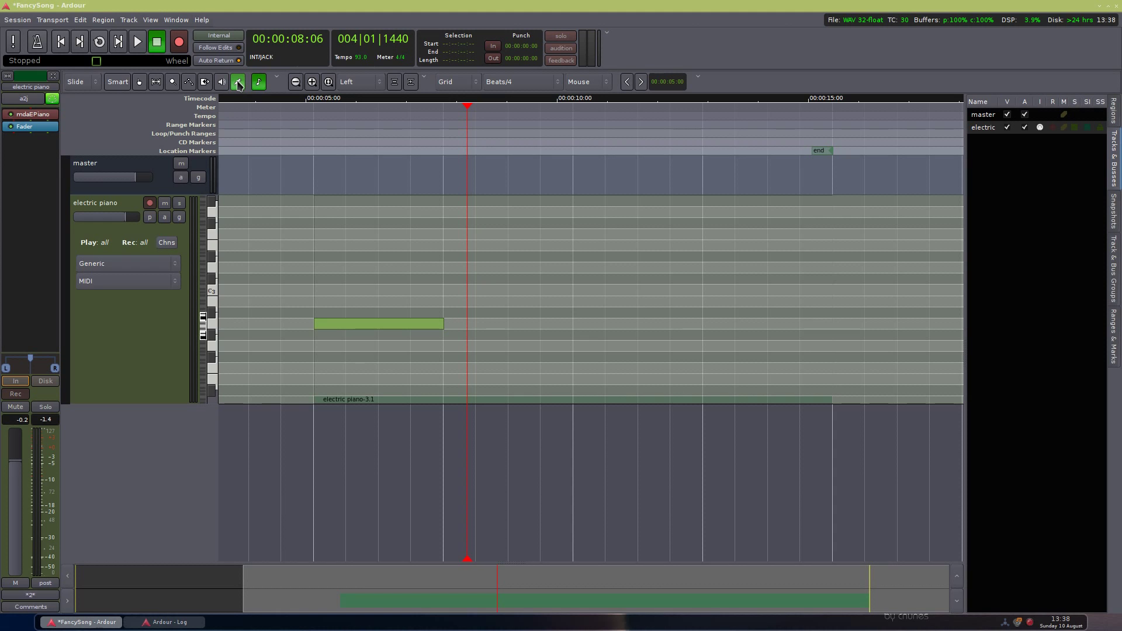
pyautogui.moveTo(329, 322)
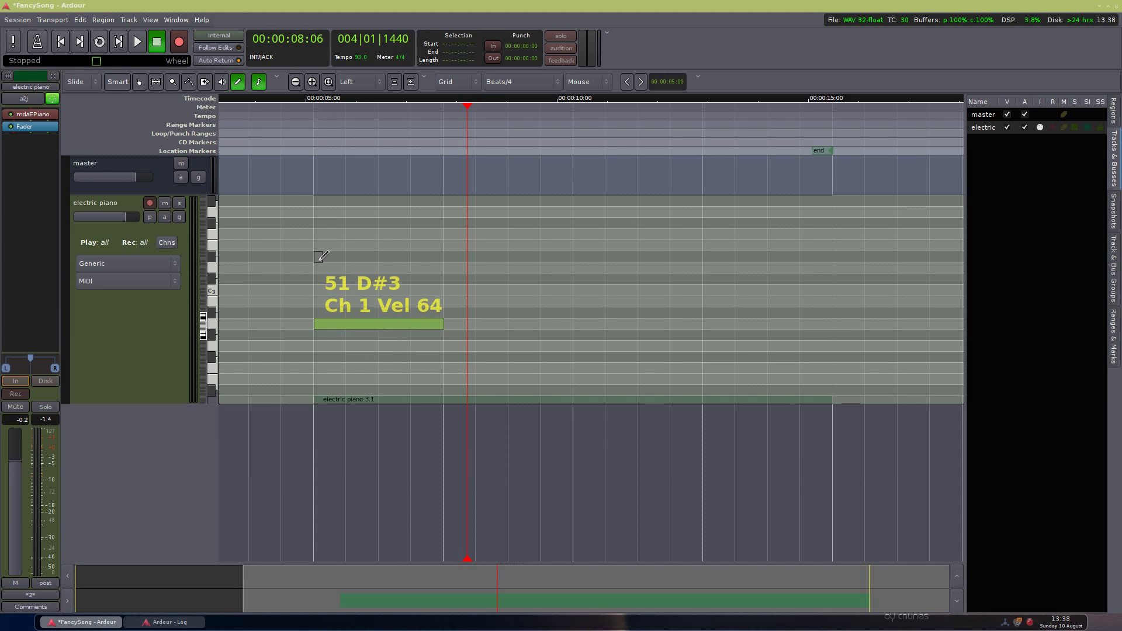
pyautogui.moveTo(319, 245); pyautogui.dragTo(445, 246)
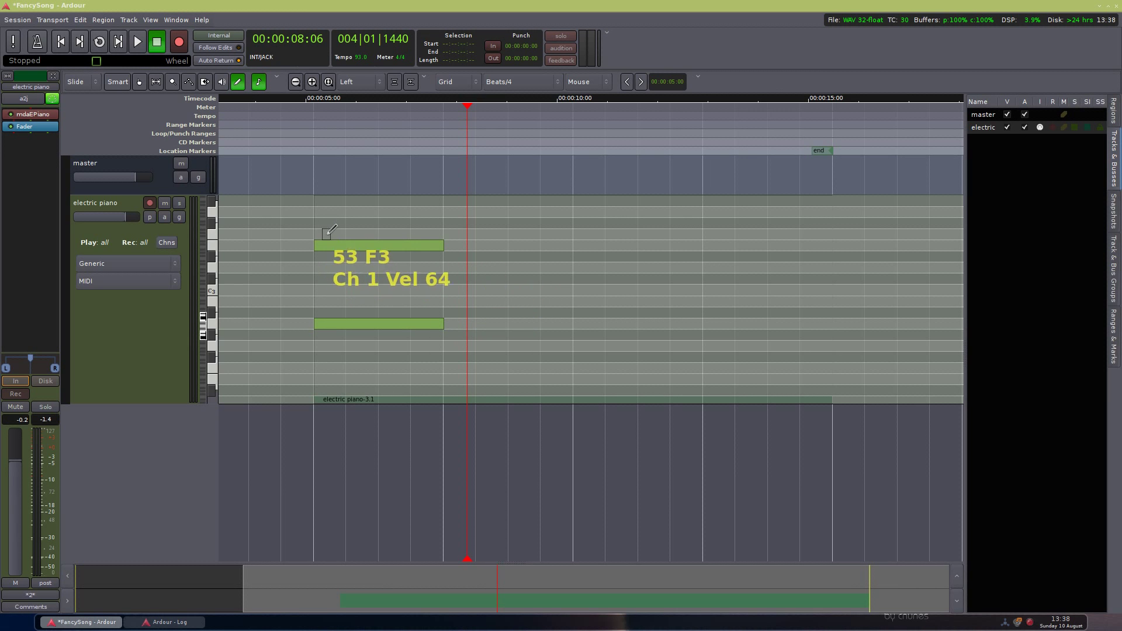
pyautogui.click(279, 117)
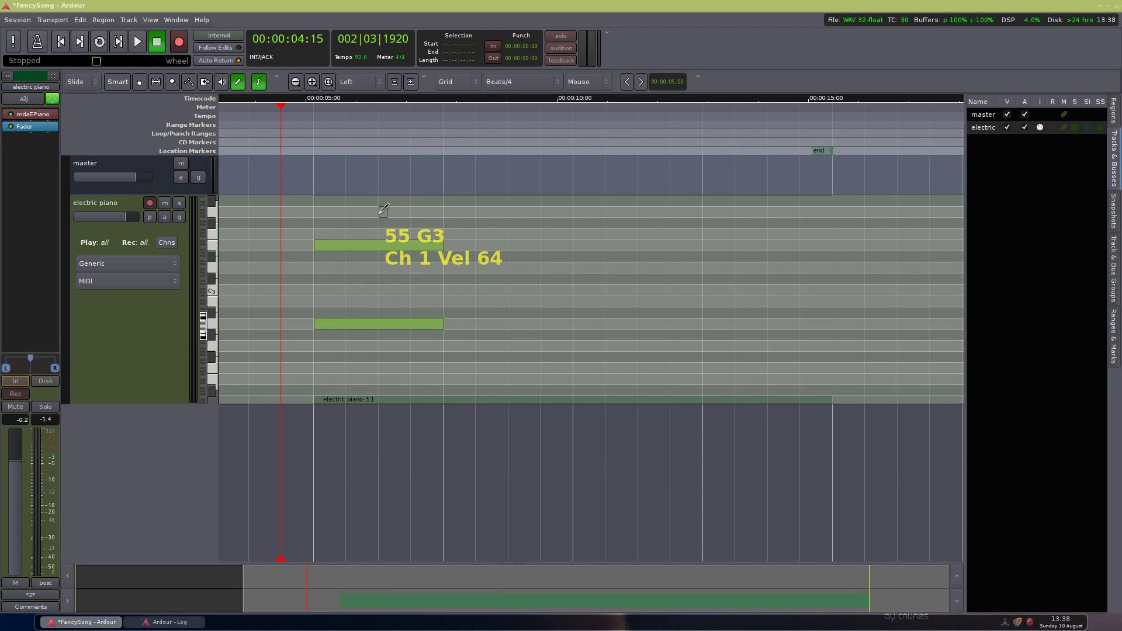
pyautogui.press('space')
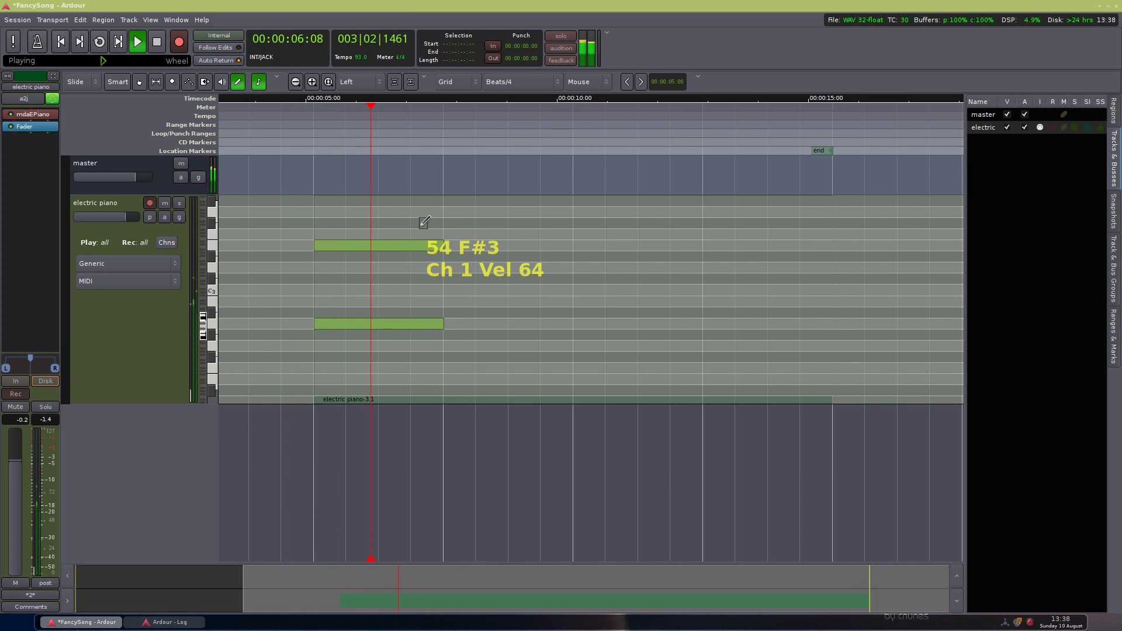
pyautogui.press('space')
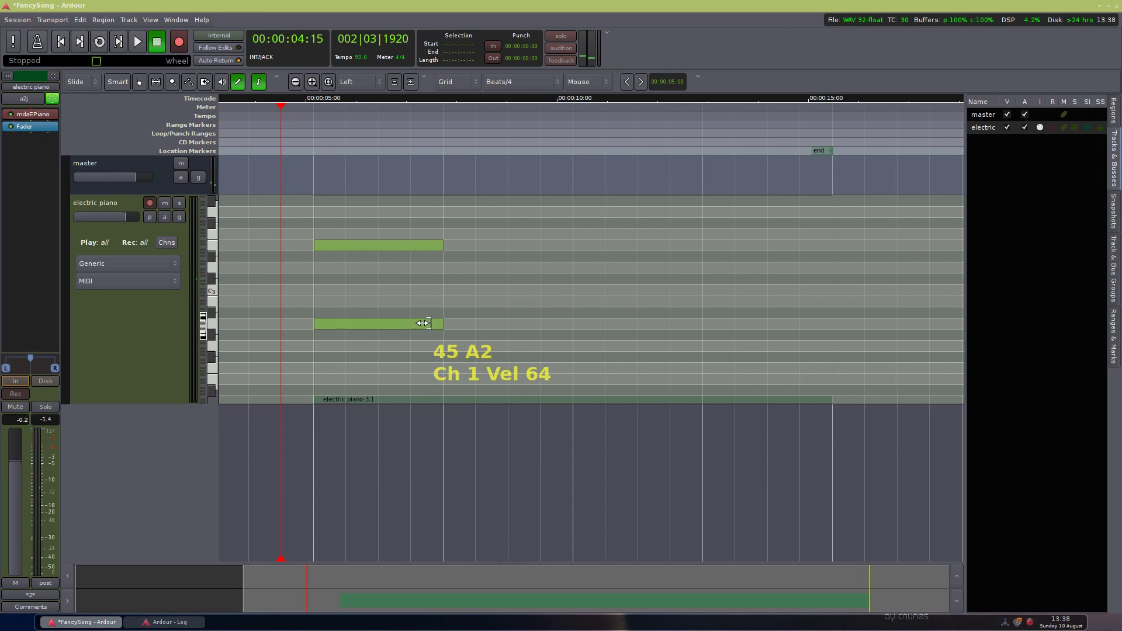
# Step: Draw a C3 two-note chord in bar two and a G#2–D3 chord of 3.75 beats in bar three
pyautogui.moveTo(448, 286); pyautogui.dragTo(580, 288)
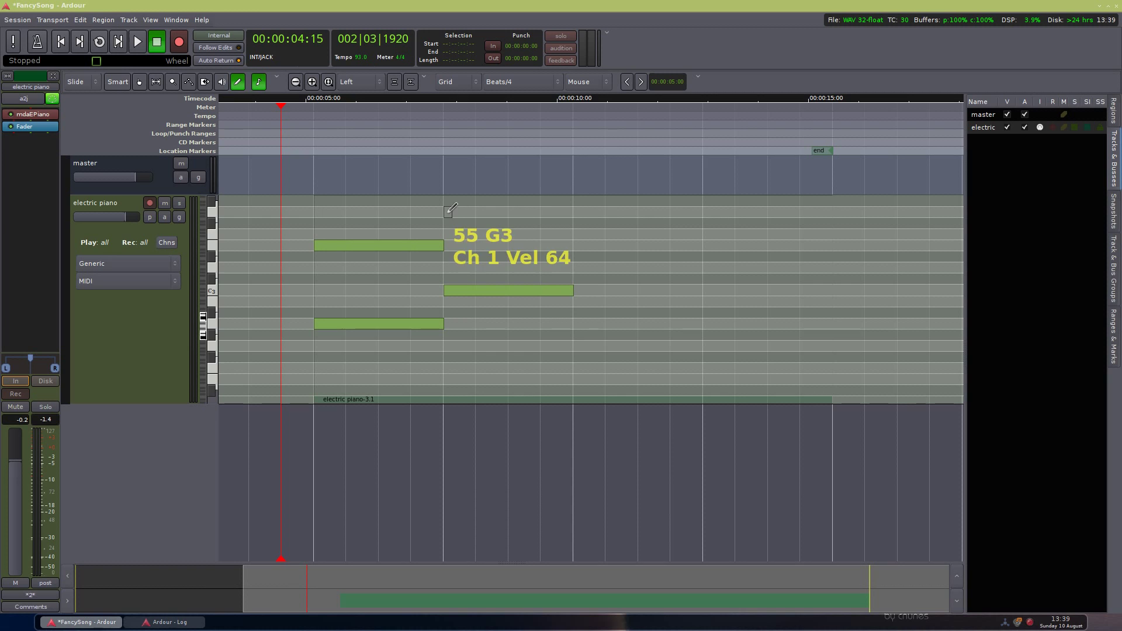
pyautogui.moveTo(448, 212); pyautogui.dragTo(581, 213)
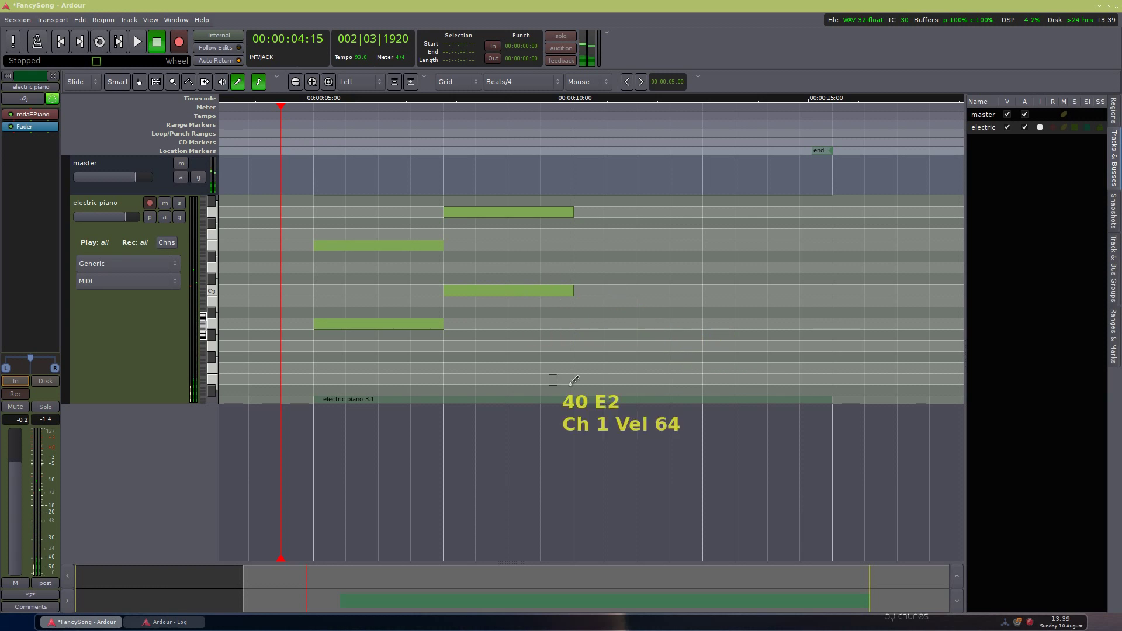
pyautogui.moveTo(578, 345); pyautogui.dragTo(706, 346)
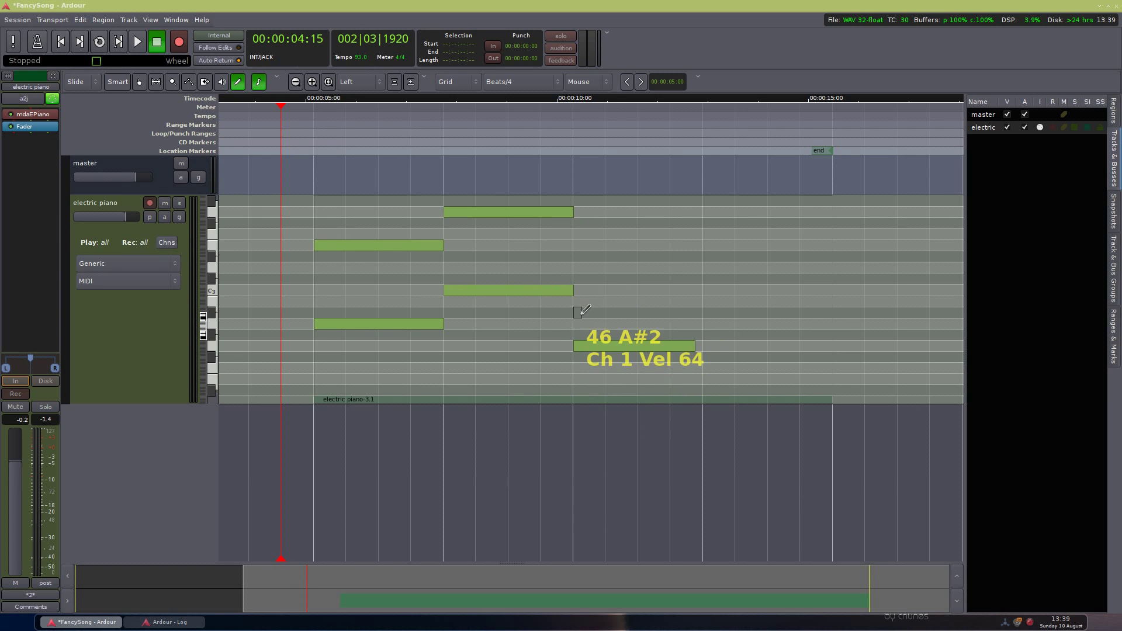
pyautogui.moveTo(578, 268); pyautogui.dragTo(705, 268)
pyautogui.moveTo(676, 343); pyautogui.dragTo(704, 343)
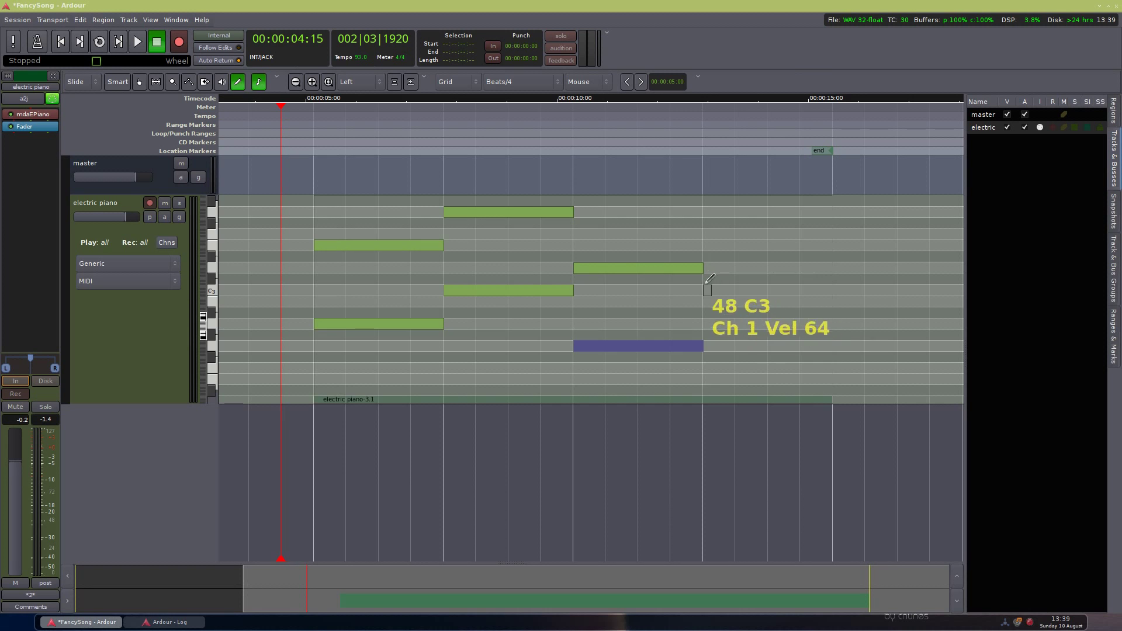
pyautogui.press('g')
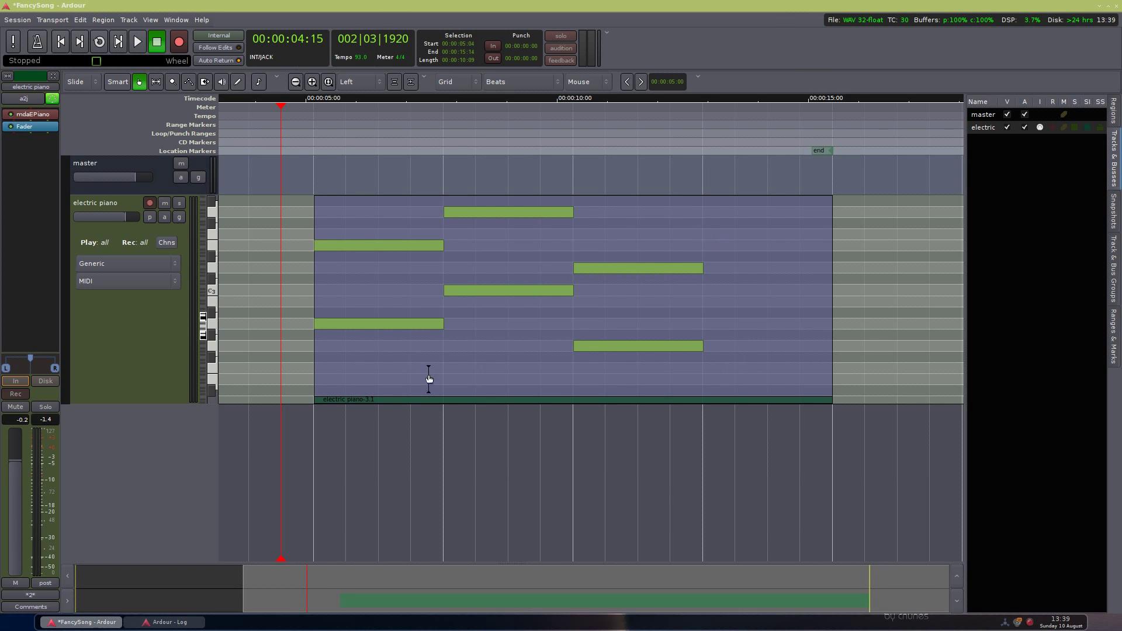
pyautogui.press('space')
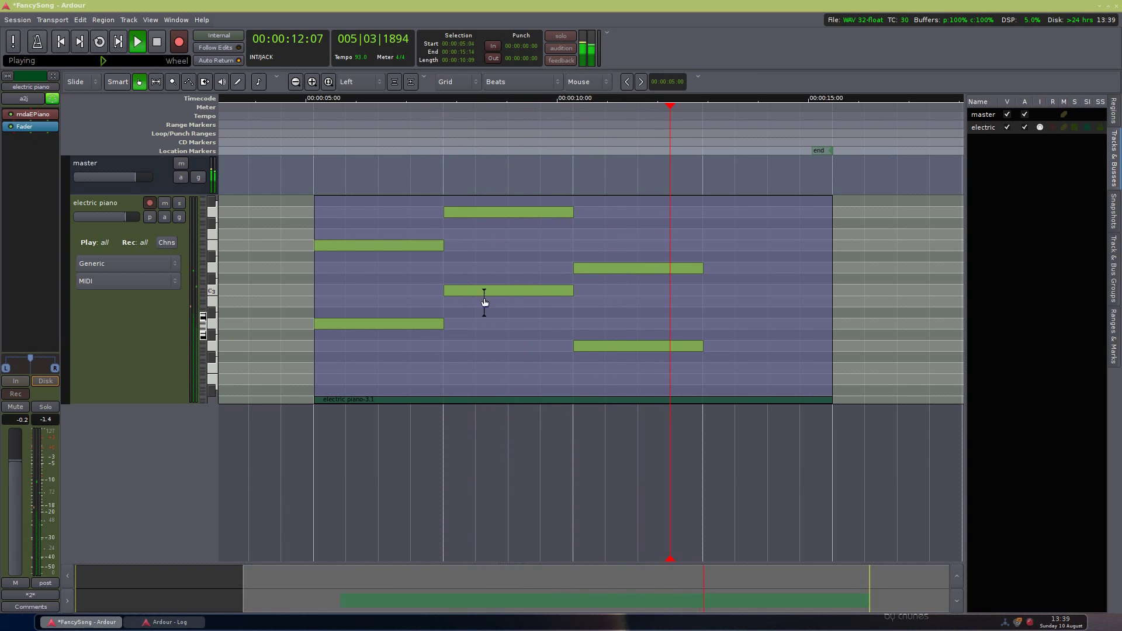
pyautogui.press('space')
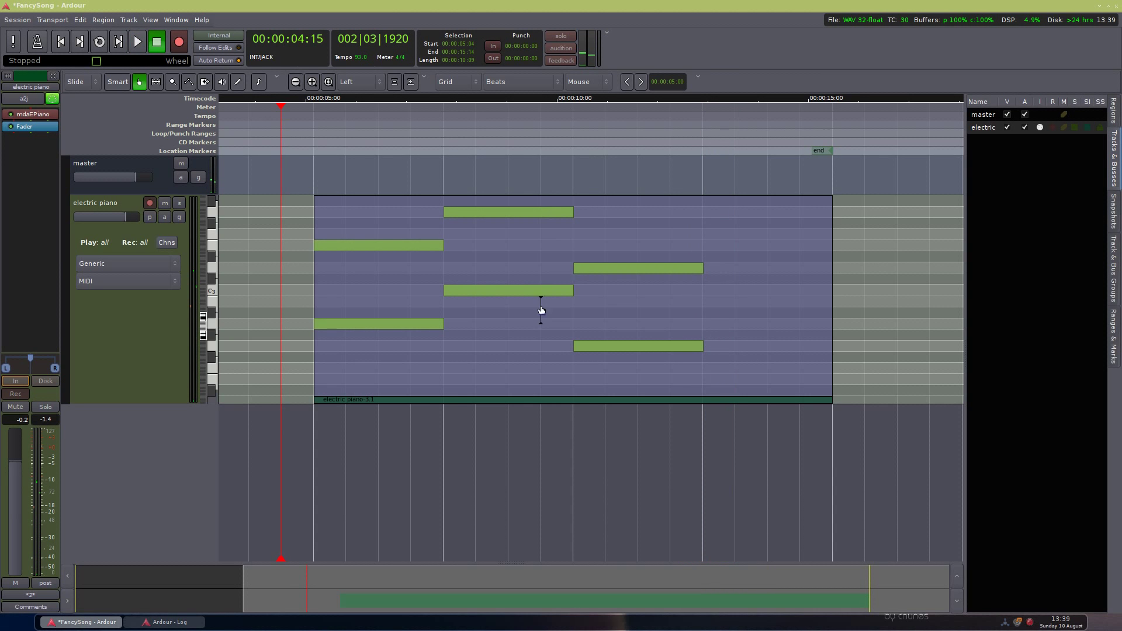
pyautogui.keyDown('ctrl'); pyautogui.scroll(-1, 465, 316); pyautogui.keyUp('ctrl')
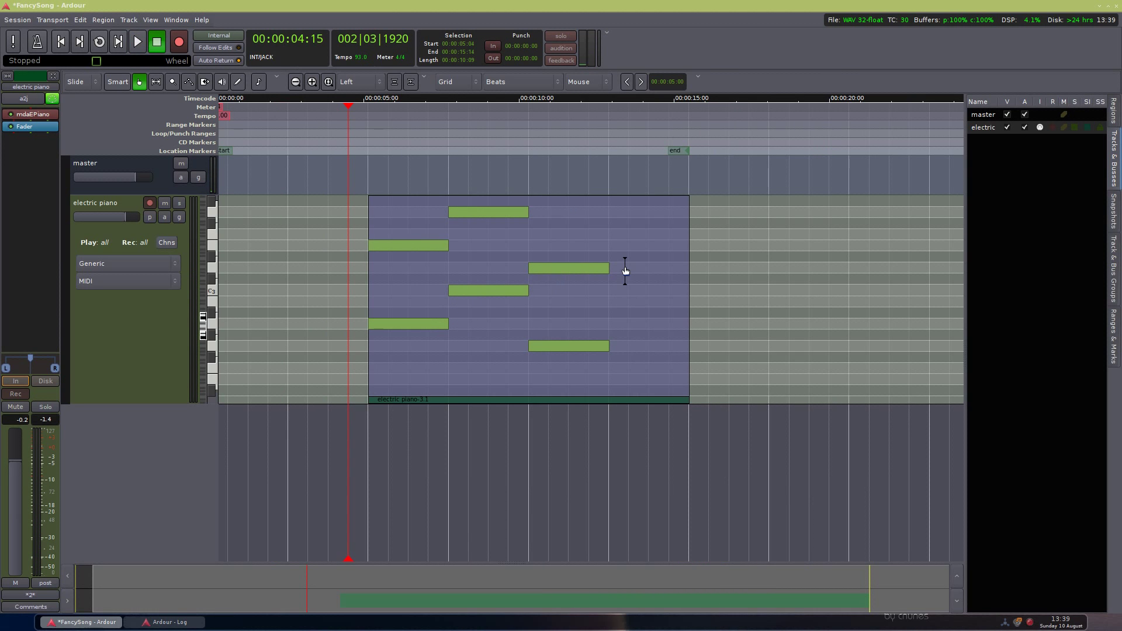
pyautogui.press('e')
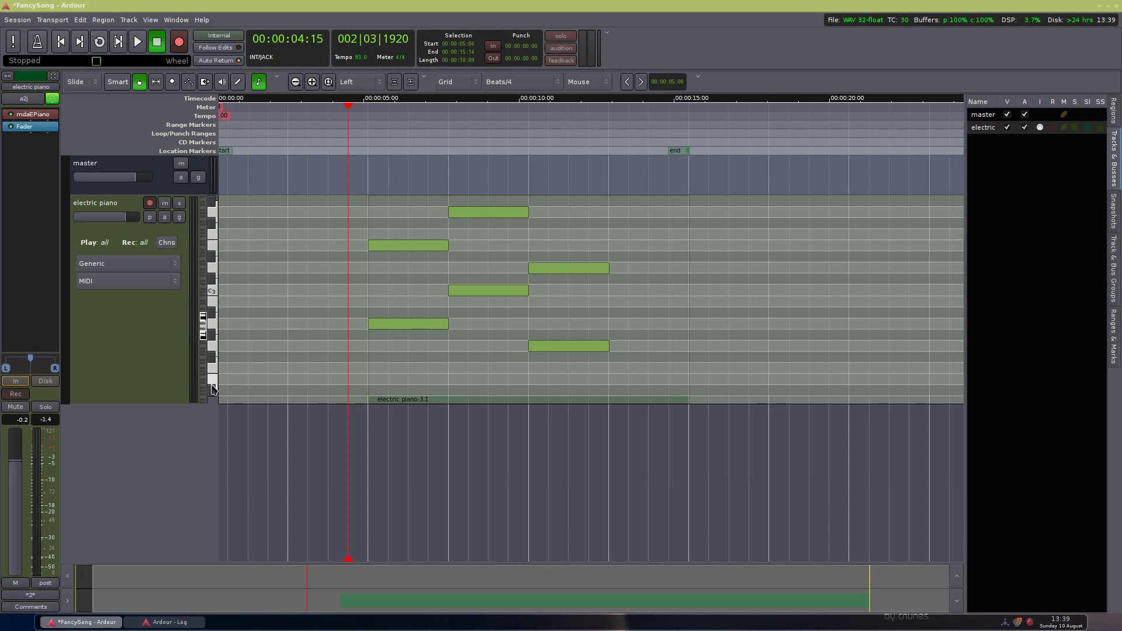
pyautogui.moveTo(213, 387); pyautogui.dragTo(215, 351)
pyautogui.click(216, 350)
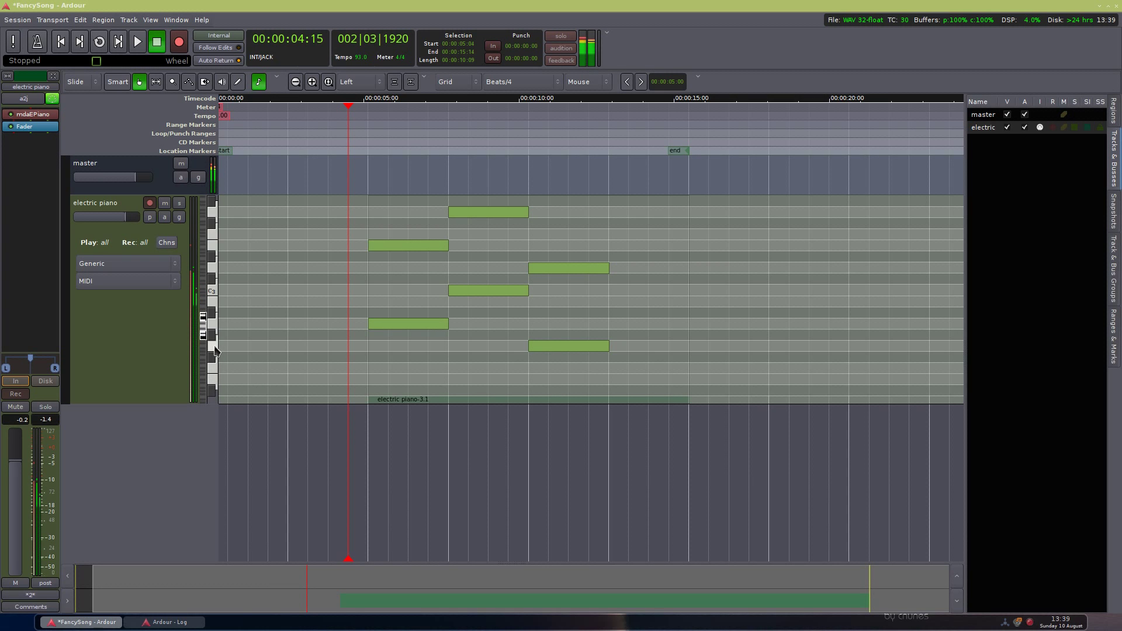
pyautogui.press('space')
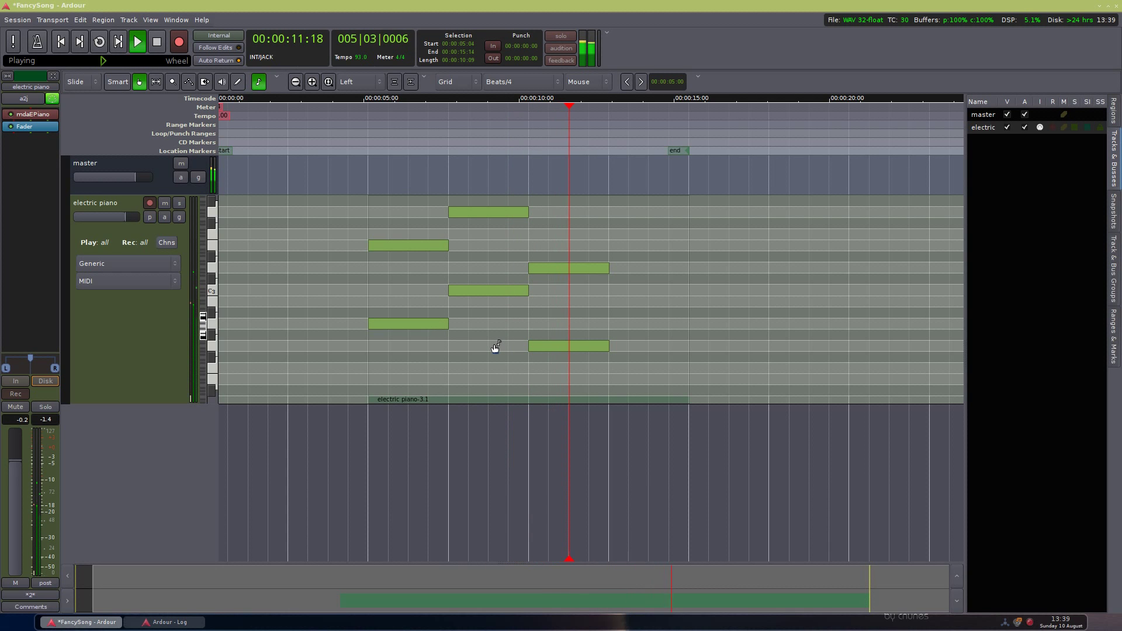
pyautogui.press('space')
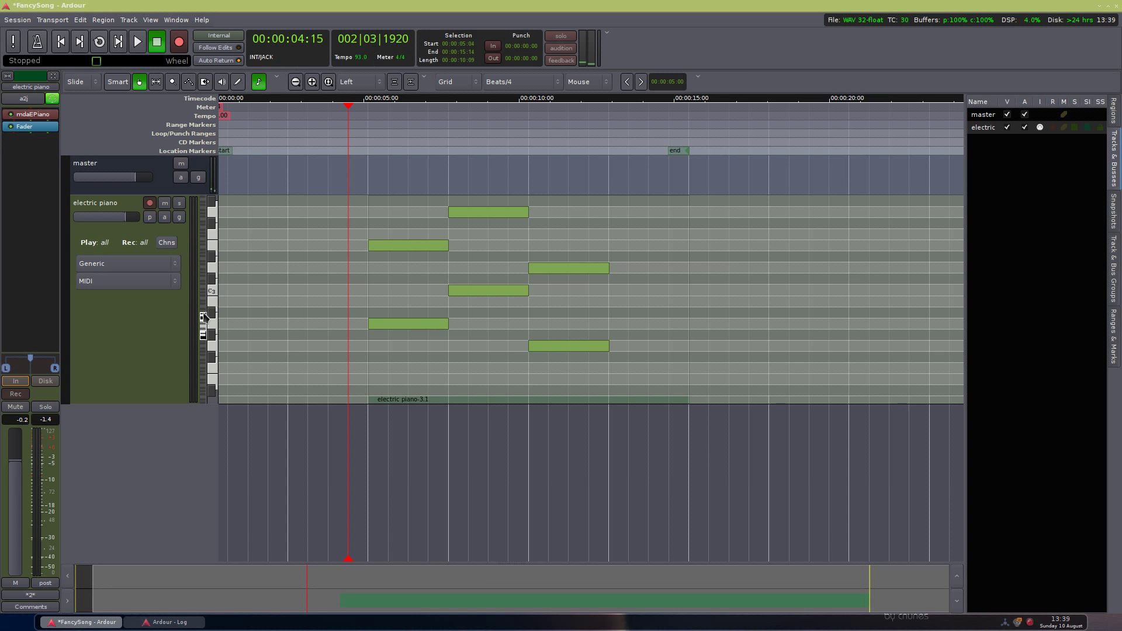
pyautogui.scroll(-2, 205, 316)
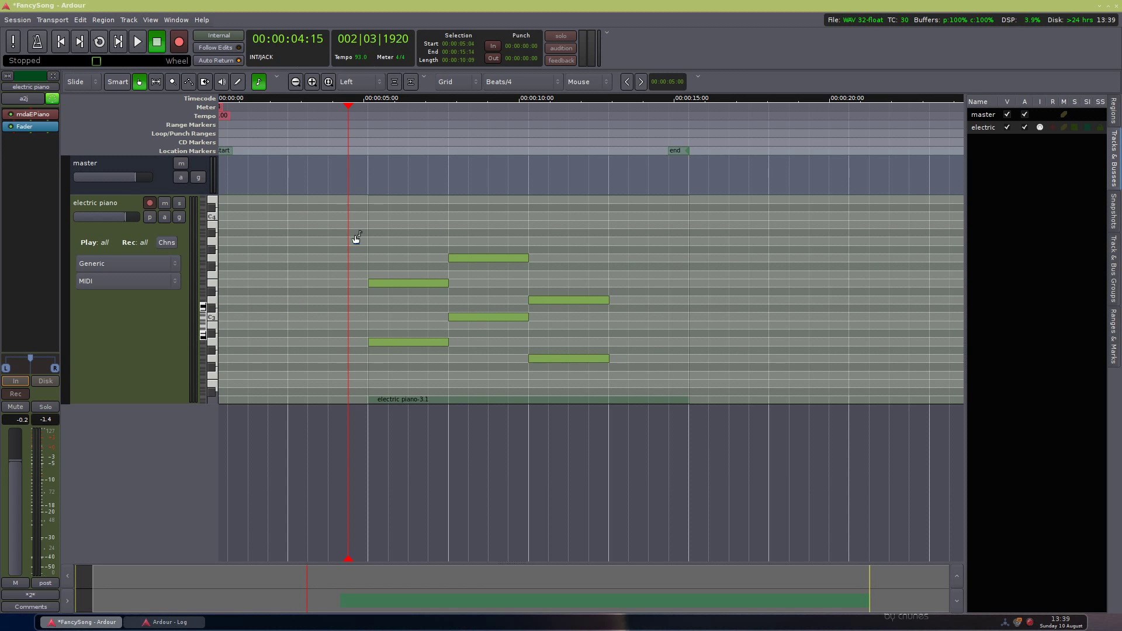
# Step: Draw the fourth two-note chord in bar four and play back the four-chord progression
pyautogui.click(237, 81)
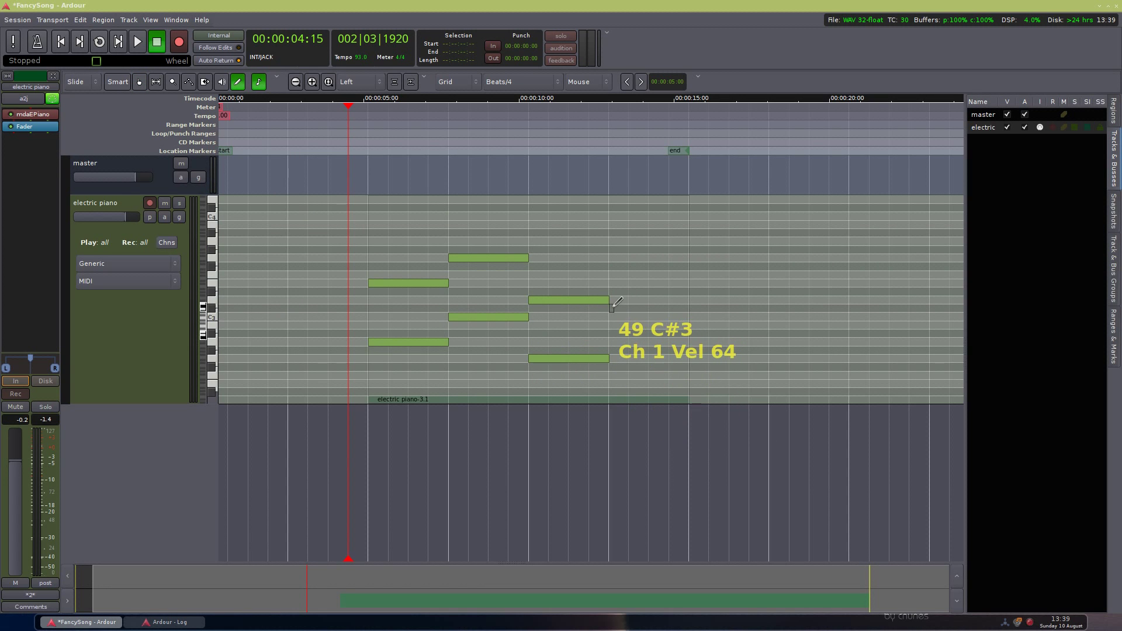
pyautogui.moveTo(613, 300); pyautogui.dragTo(688, 299)
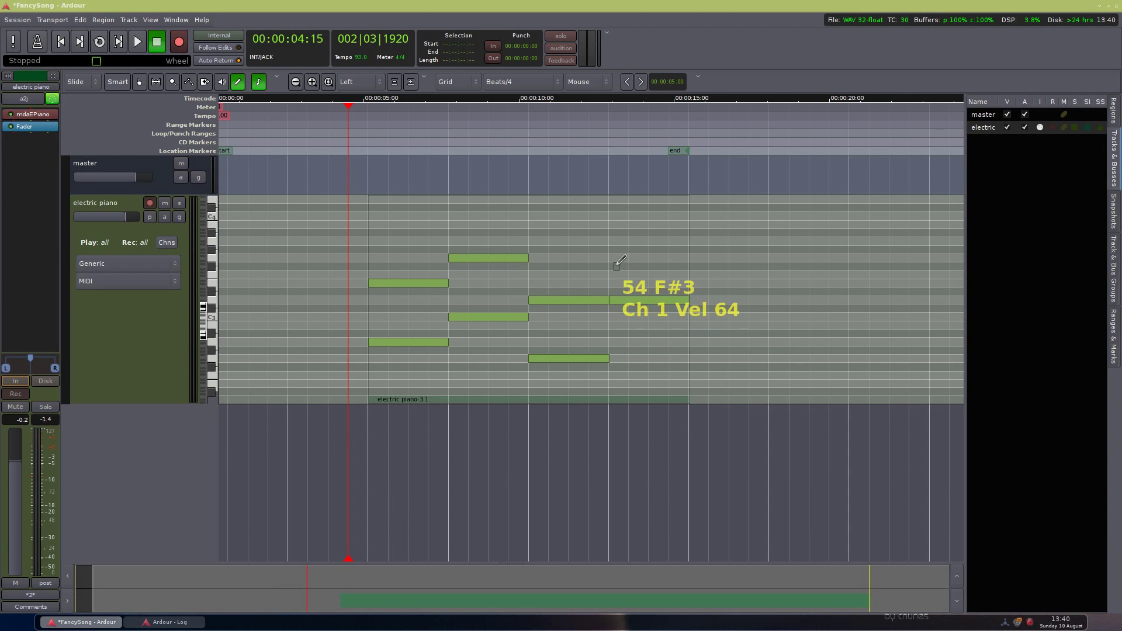
pyautogui.moveTo(614, 241); pyautogui.dragTo(695, 239)
pyautogui.press('g')
pyautogui.press('space')
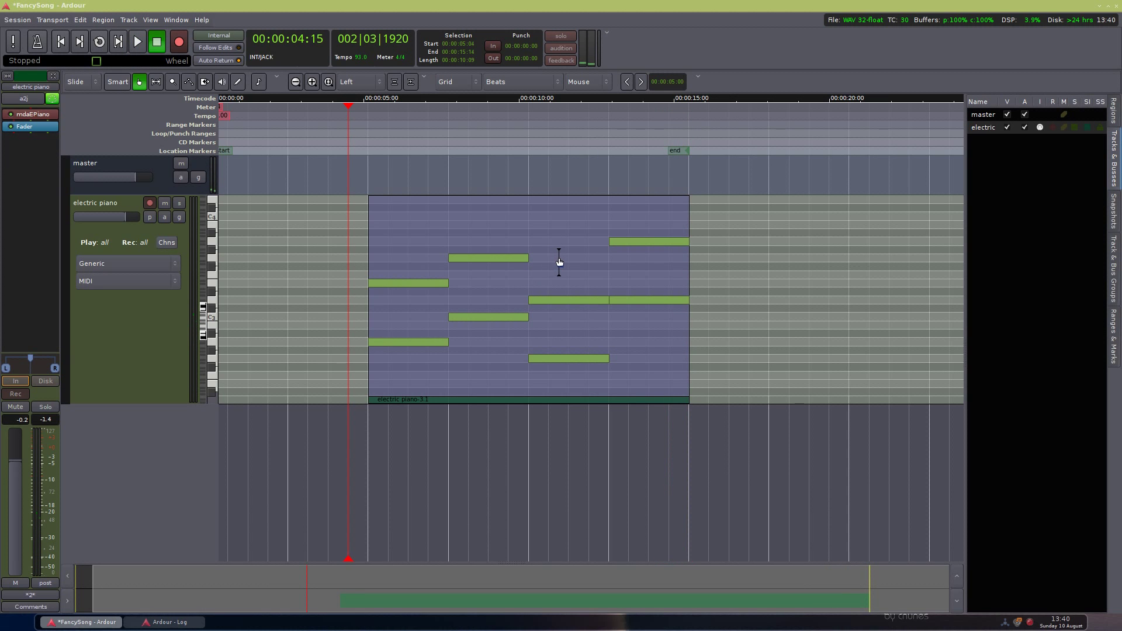
# Step: Save the FancySong session with Ctrl+S, then zoom the timeline out and back in
pyautogui.hotkey('ctrl', 's')
pyautogui.press('-')
pyautogui.press('-')
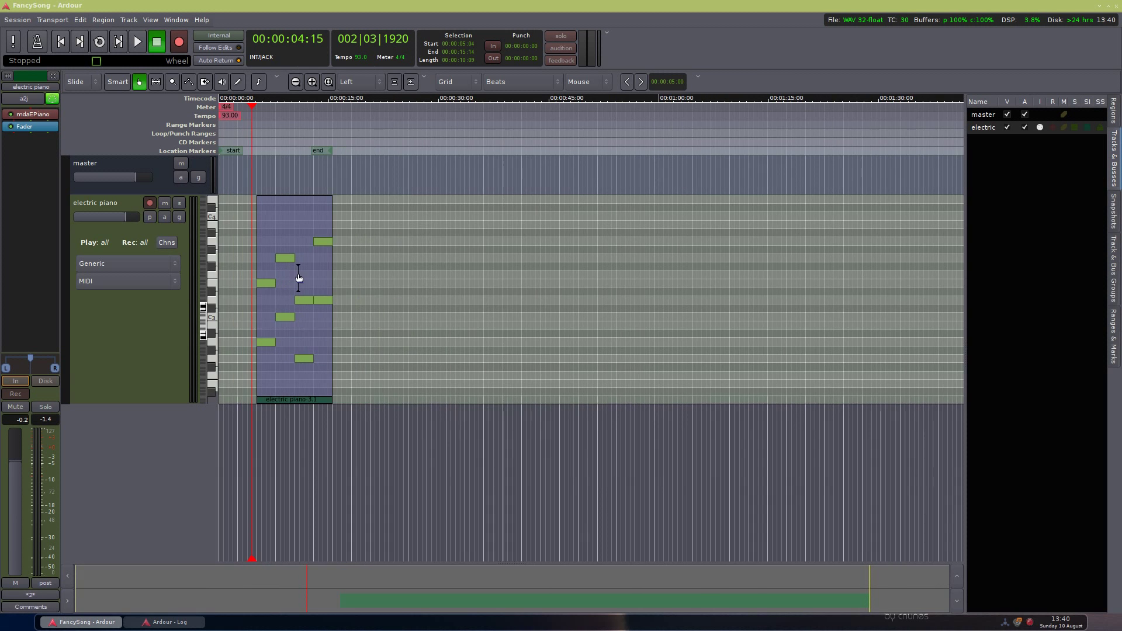
pyautogui.scroll(2, 275, 276)
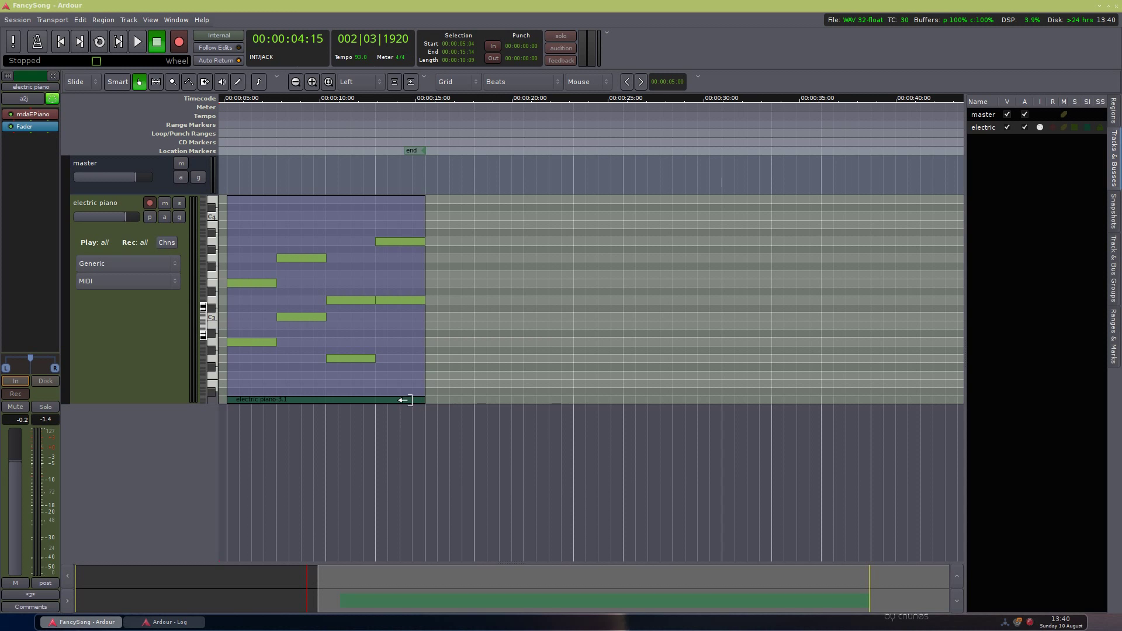
pyautogui.moveTo(402, 400); pyautogui.dragTo(600, 397)
pyautogui.press('e')
pyautogui.click(454, 219)
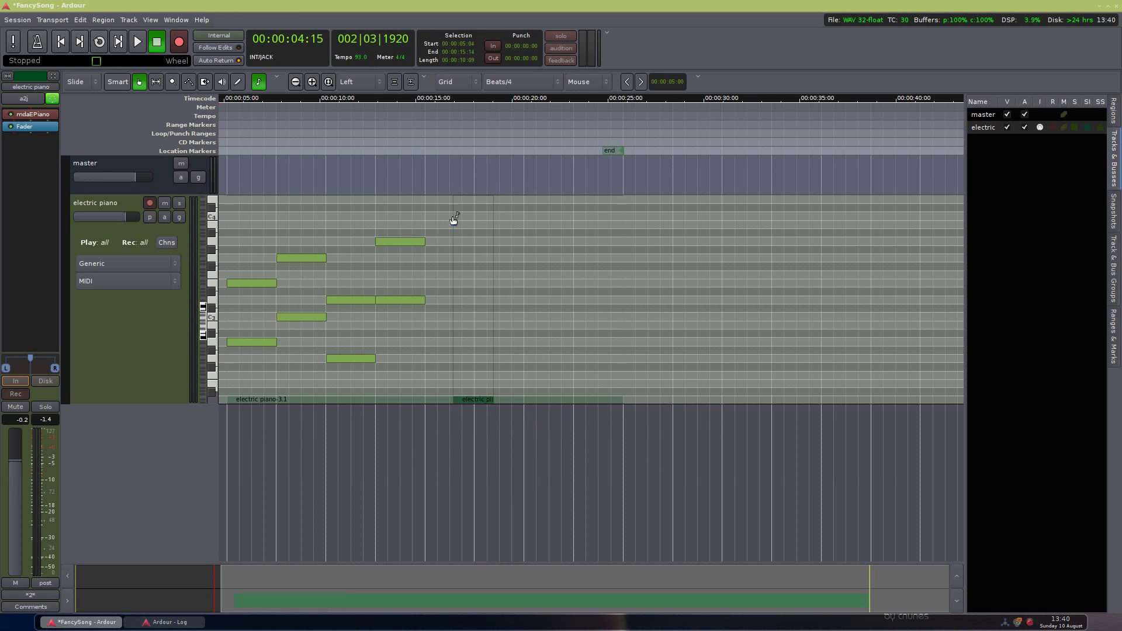
pyautogui.moveTo(454, 219); pyautogui.dragTo(436, 292)
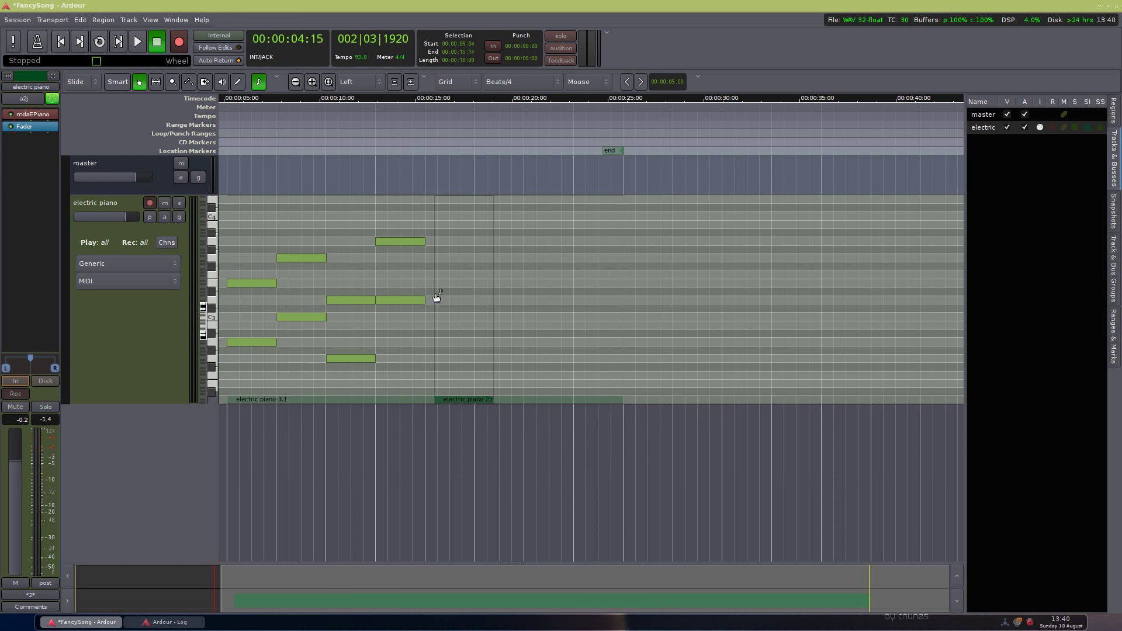
pyautogui.press('e')
pyautogui.click(466, 259)
pyautogui.press('Delete')
pyautogui.press('e')
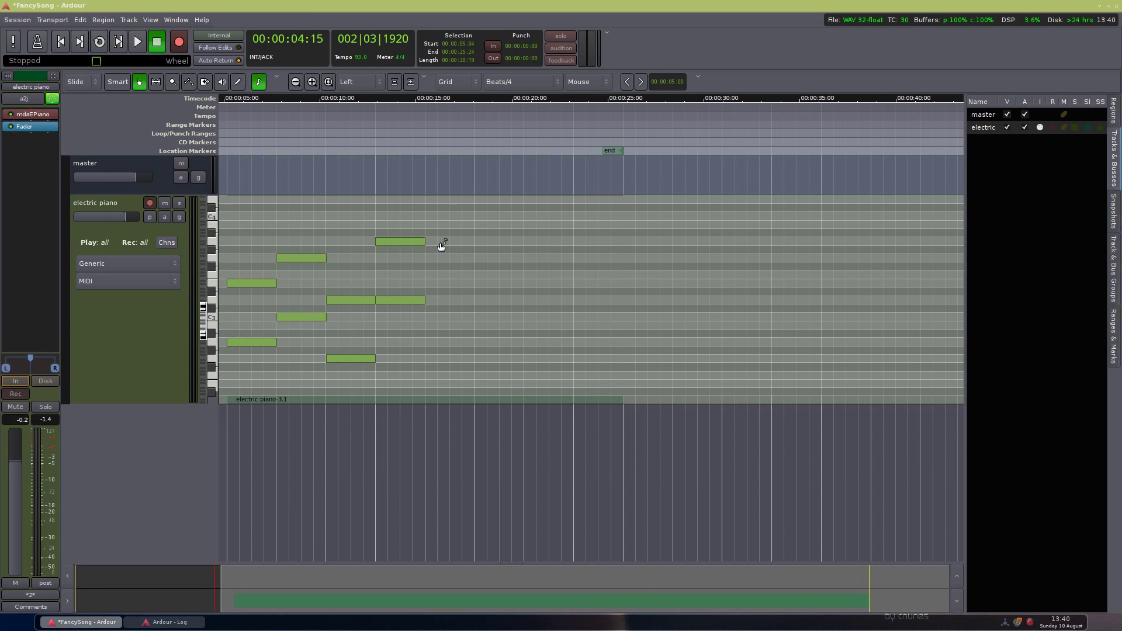
pyautogui.moveTo(457, 223); pyautogui.dragTo(225, 388)
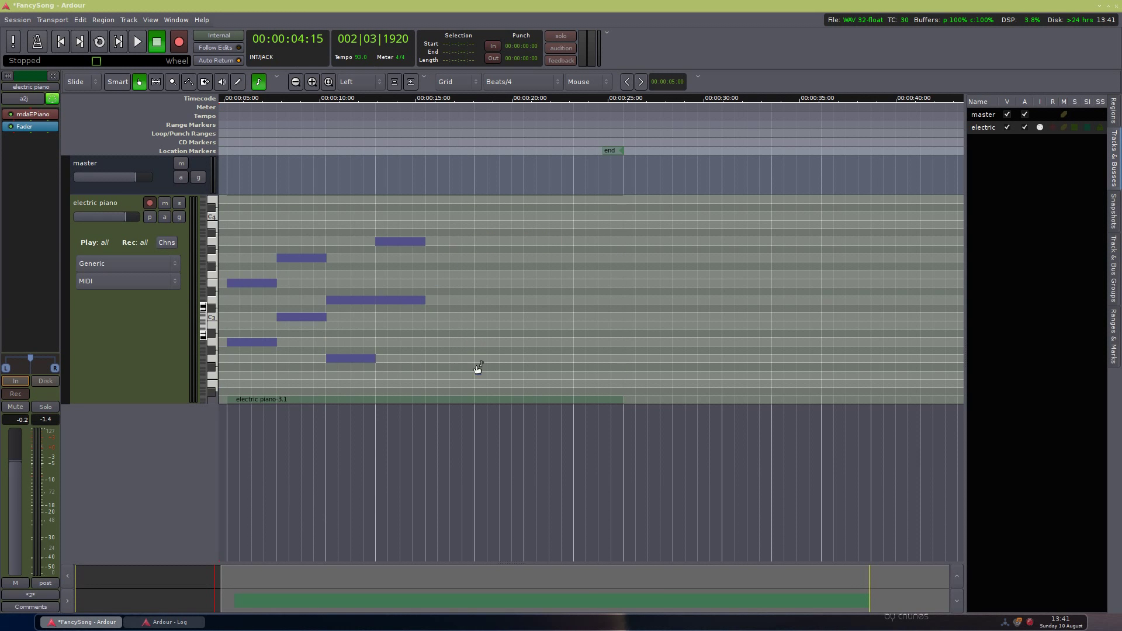
pyautogui.press('e')
pyautogui.moveTo(602, 402); pyautogui.dragTo(405, 402)
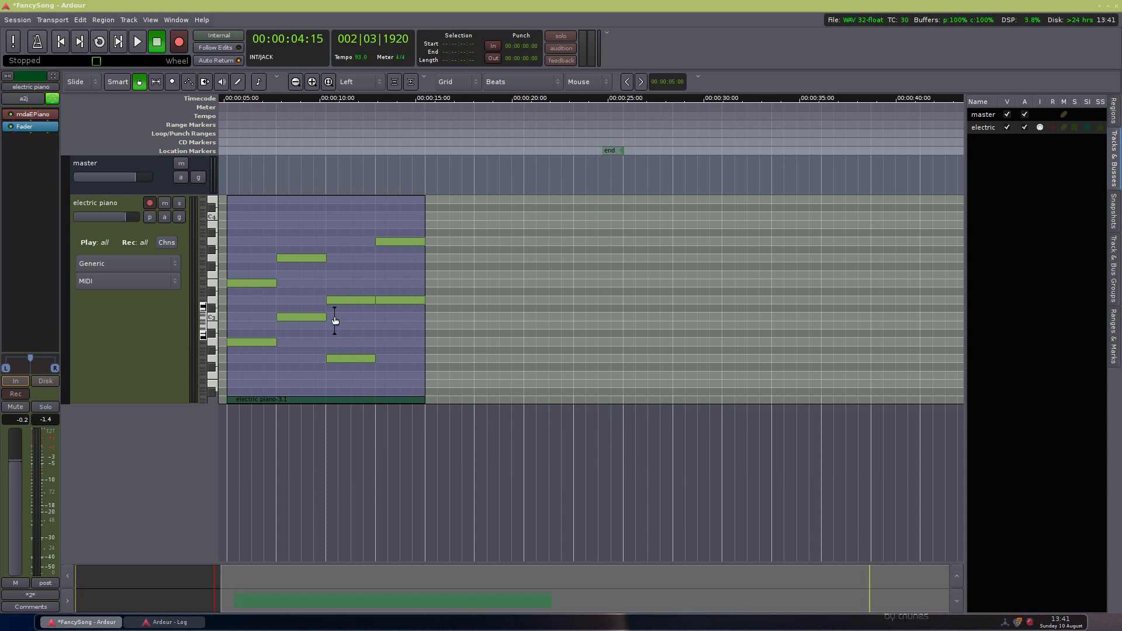
# Step: Duplicate the chord region once and raise the fourth chord's top note by a semitone
pyautogui.press('d')
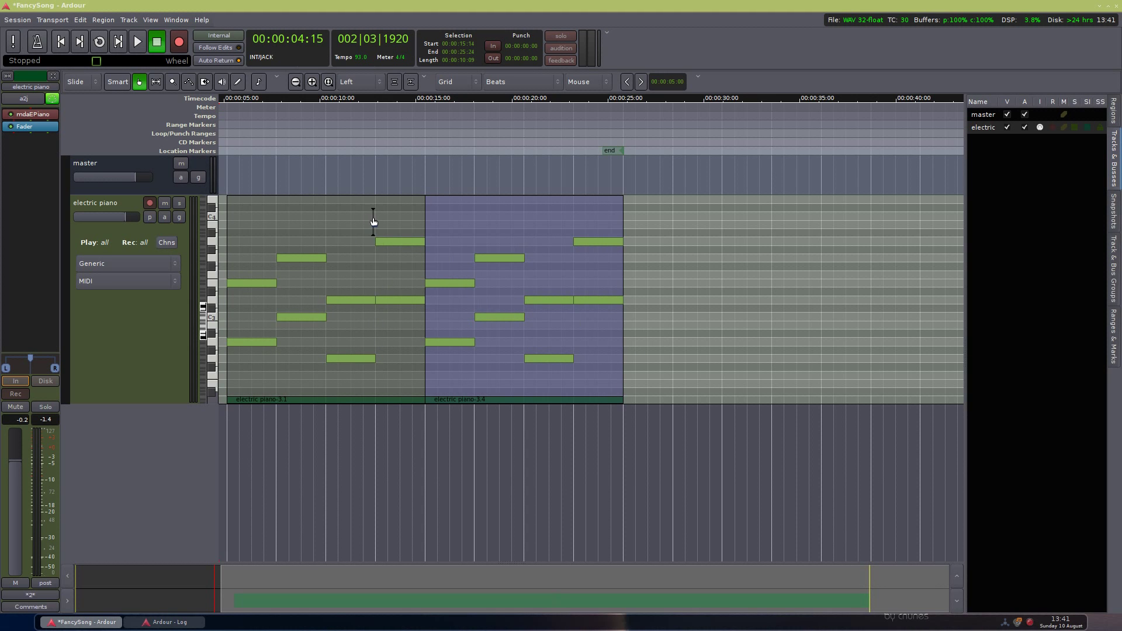
pyautogui.press('e')
pyautogui.moveTo(394, 250); pyautogui.dragTo(397, 241)
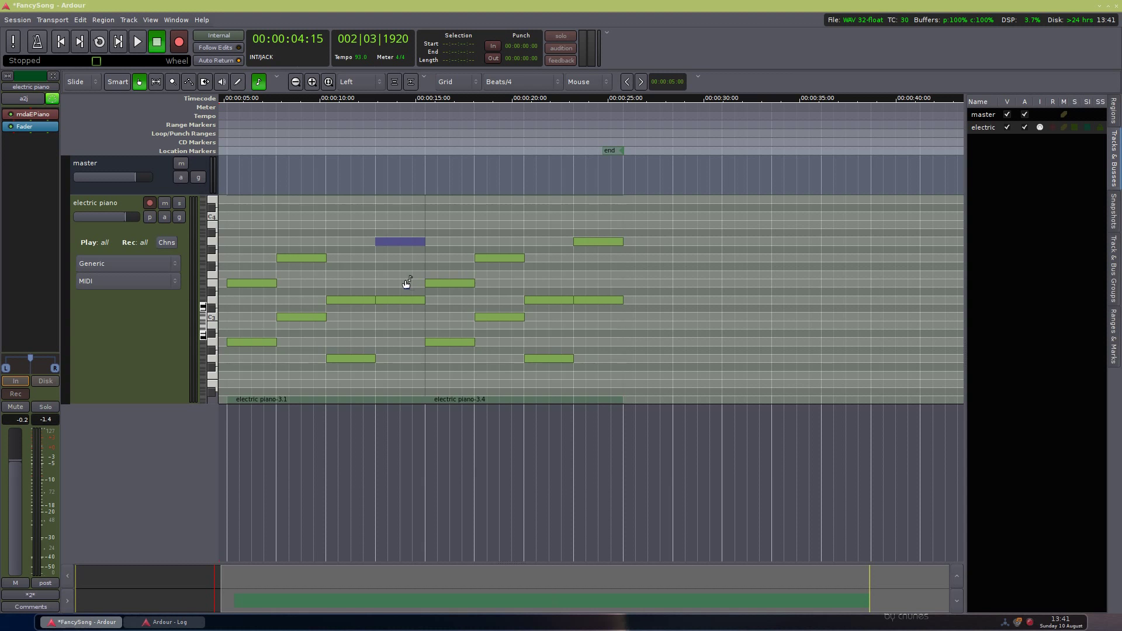
pyautogui.press('e')
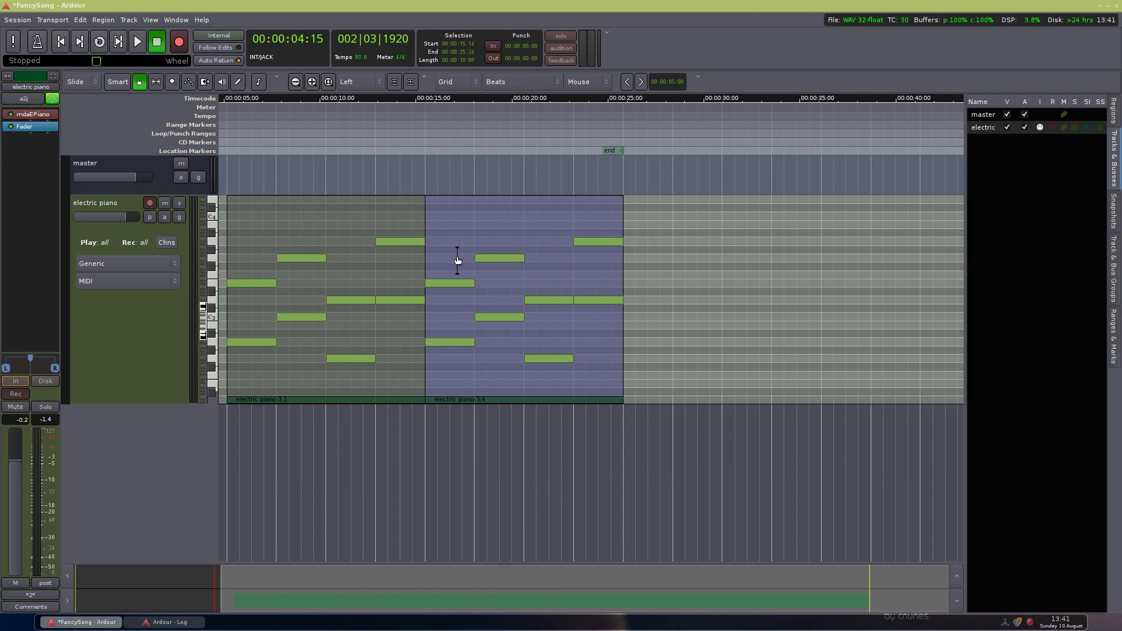
# Step: Duplicate the region repeatedly with Alt+D until eight copies run back to back
pyautogui.press('-')
pyautogui.hotkey('alt', 'd')
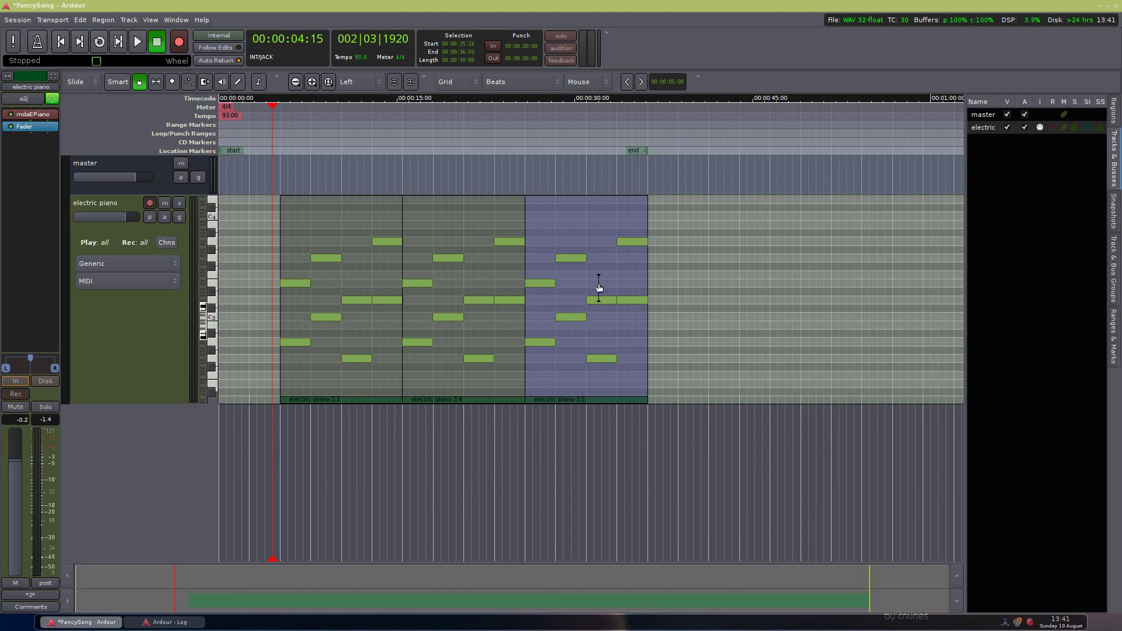
pyautogui.hotkey('alt', 'd')
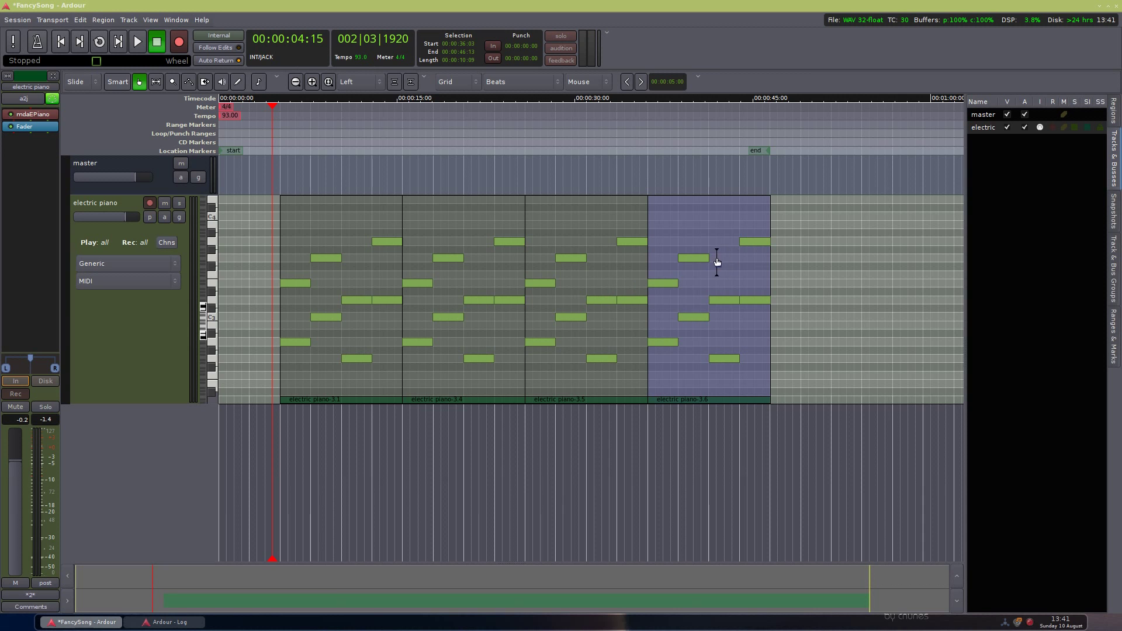
pyautogui.hotkey('alt', 'd')
pyautogui.press('-')
pyautogui.hotkey('alt', 'd')
pyautogui.hotkey('alt', 'd')
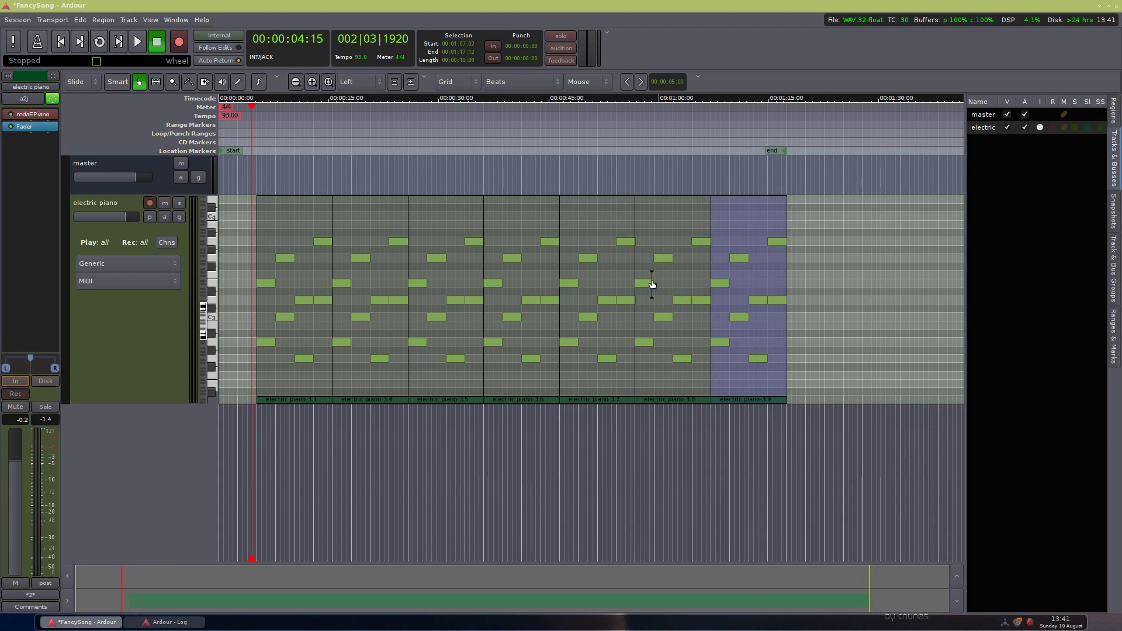
pyautogui.hotkey('alt', 'd')
pyautogui.press('-')
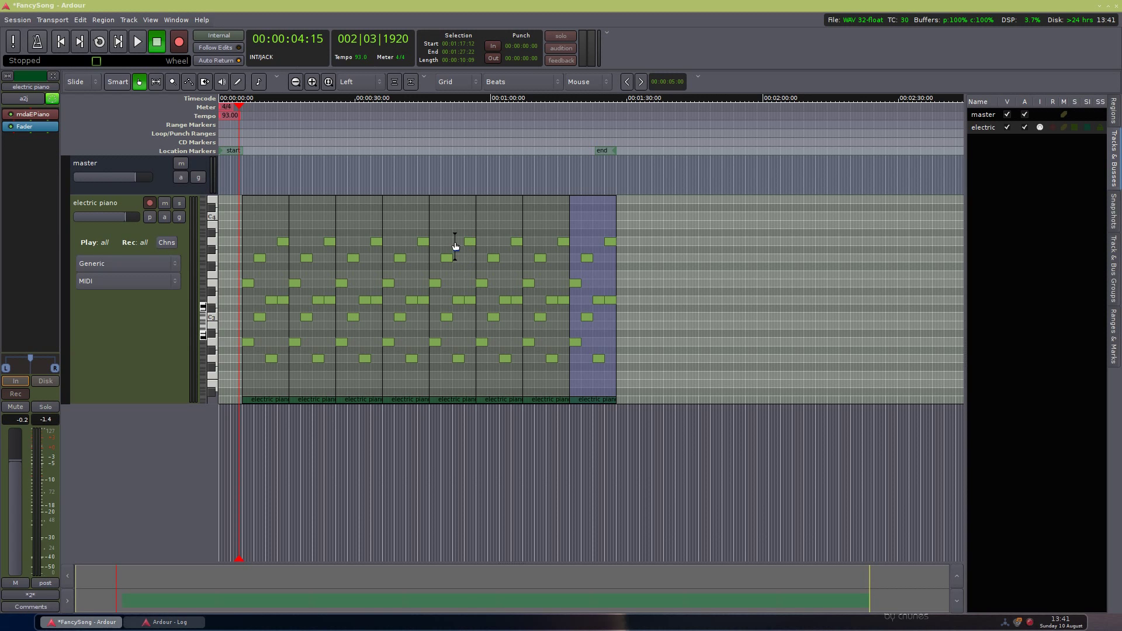
# Step: Collapse the electric piano track to a thin lane at -3.5 dB and play the arrangement
pyautogui.click(151, 358)
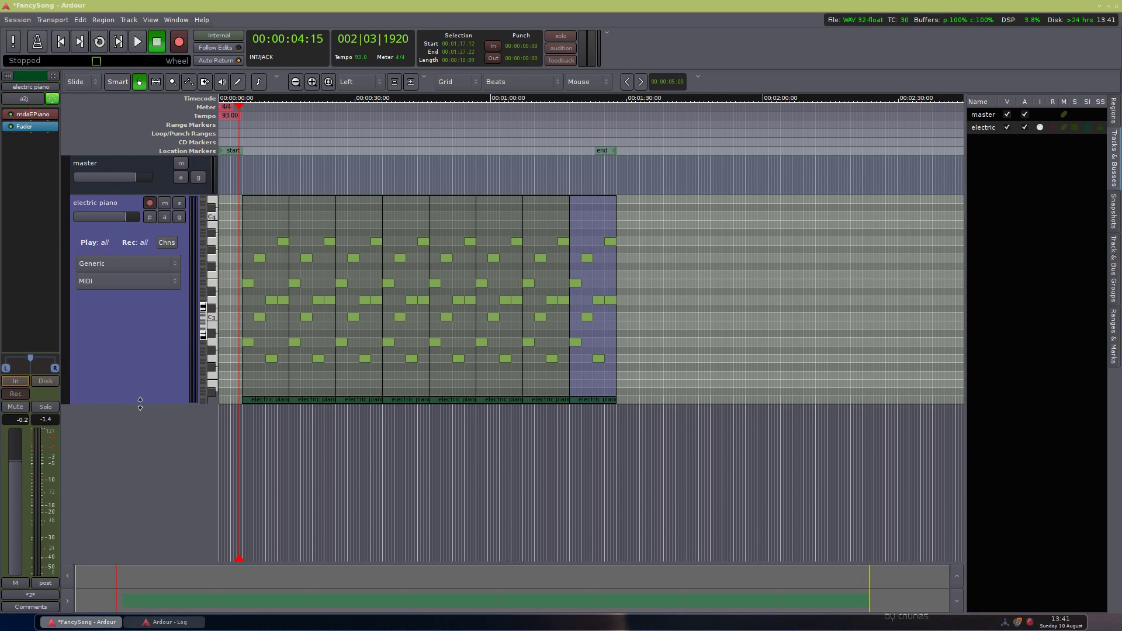
pyautogui.moveTo(141, 403); pyautogui.dragTo(146, 213)
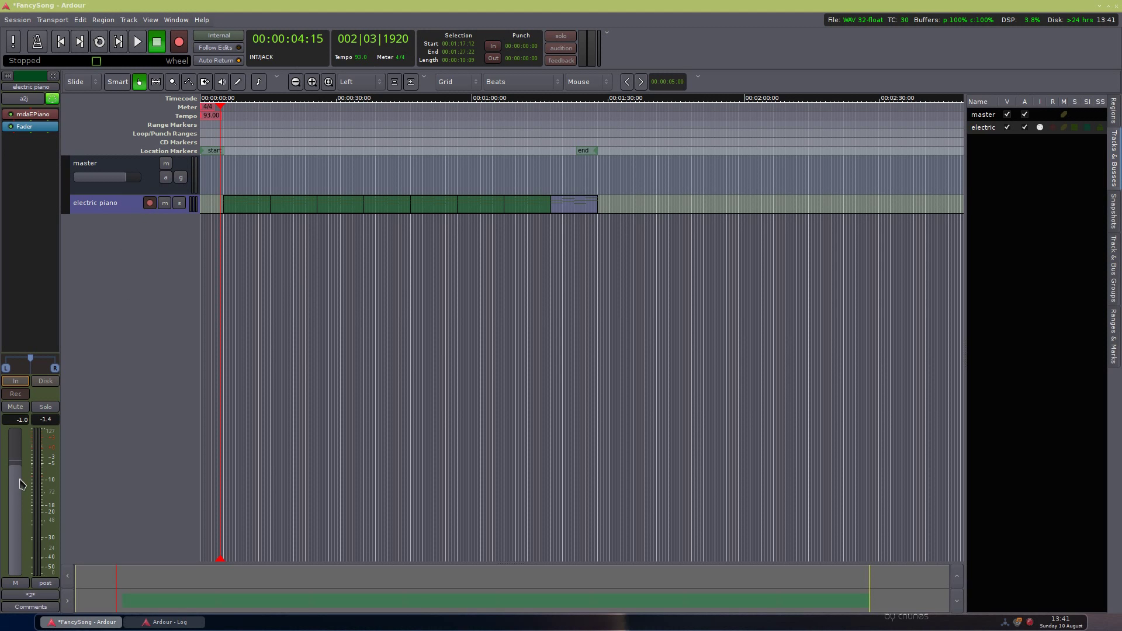
pyautogui.press('space')
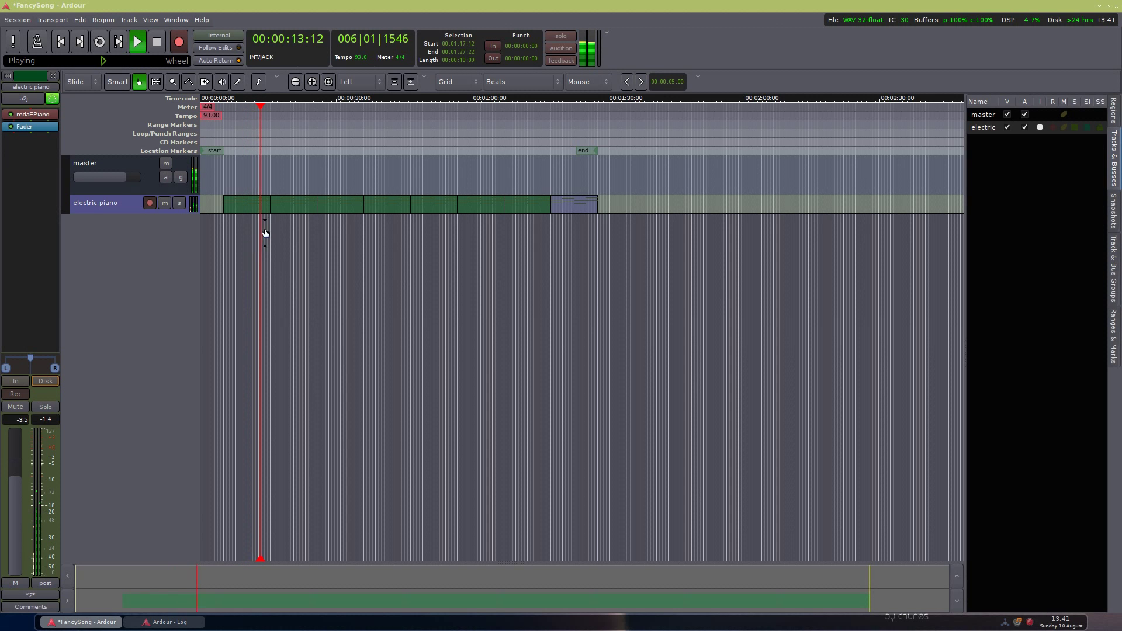
pyautogui.press('space')
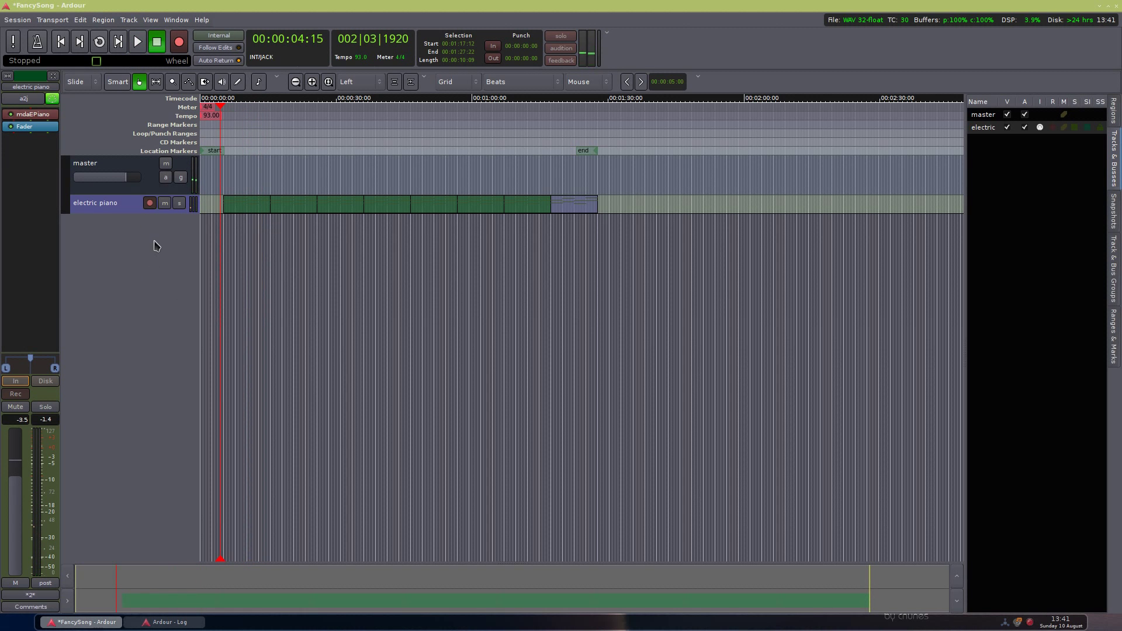